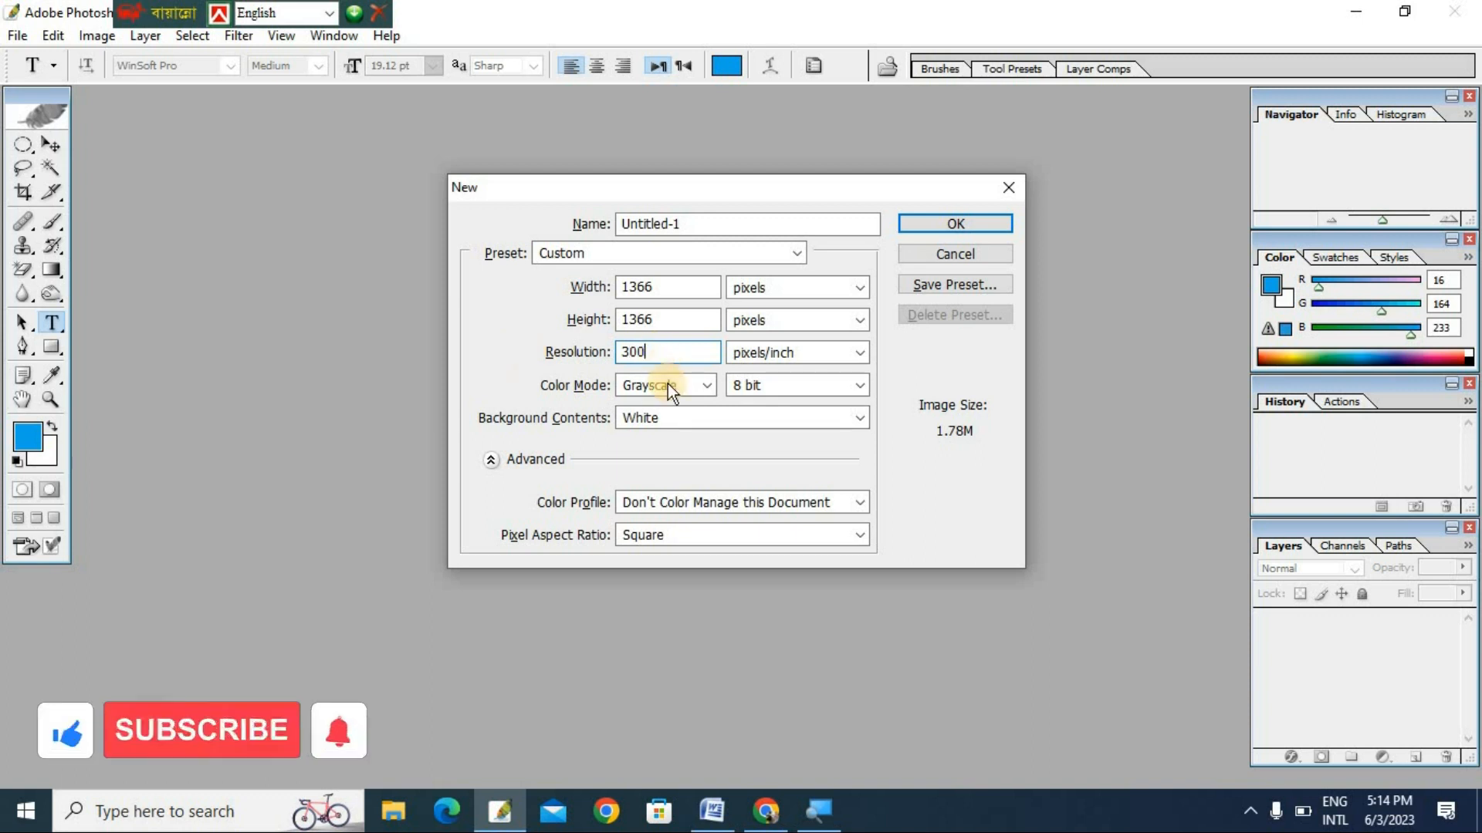
Create the 1366 × 1366 pixel document in RGB Color mode with white contents, and convert its Background into a regular layer.
click(671, 386)
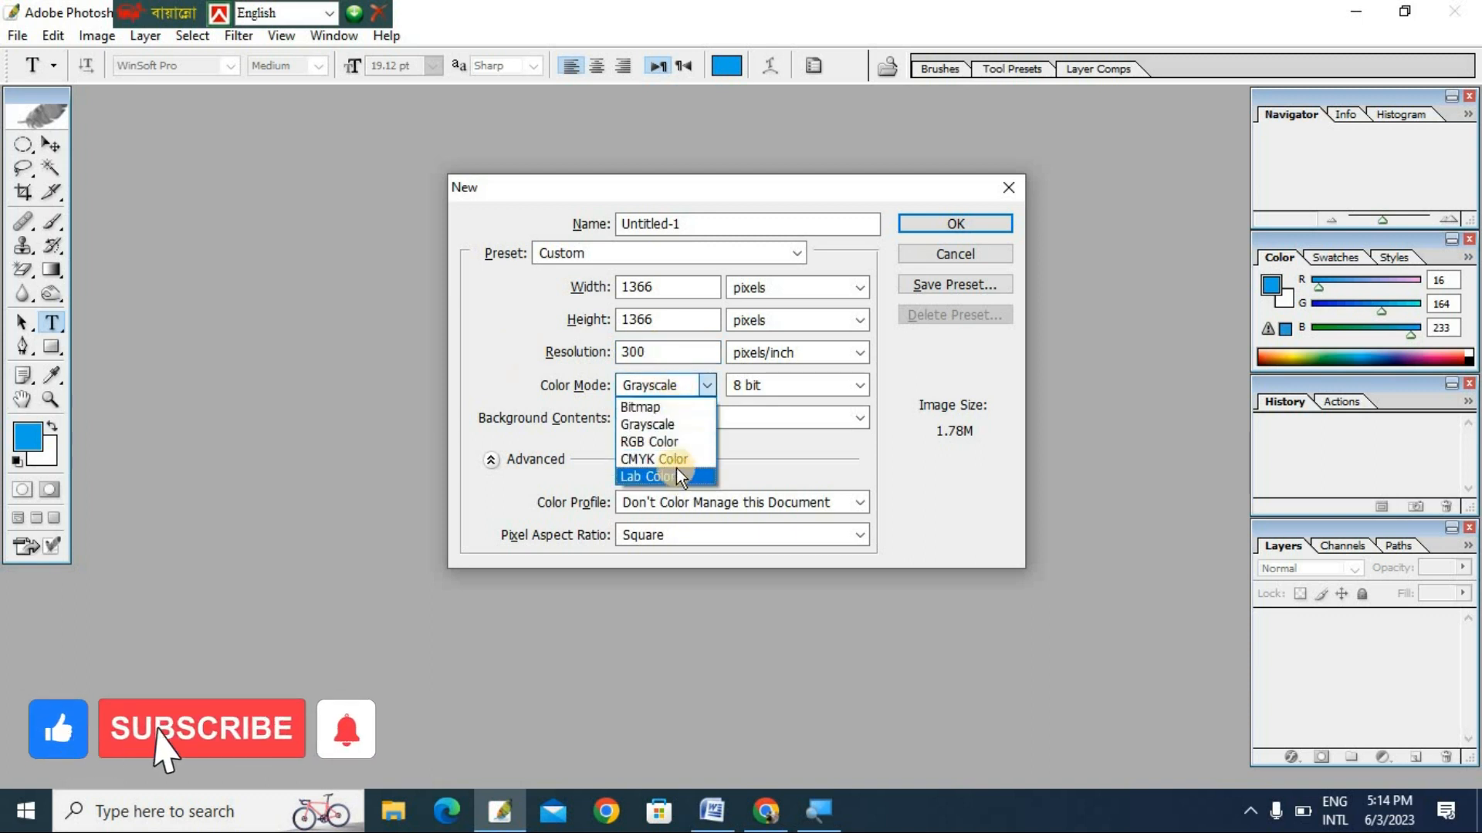
click(665, 442)
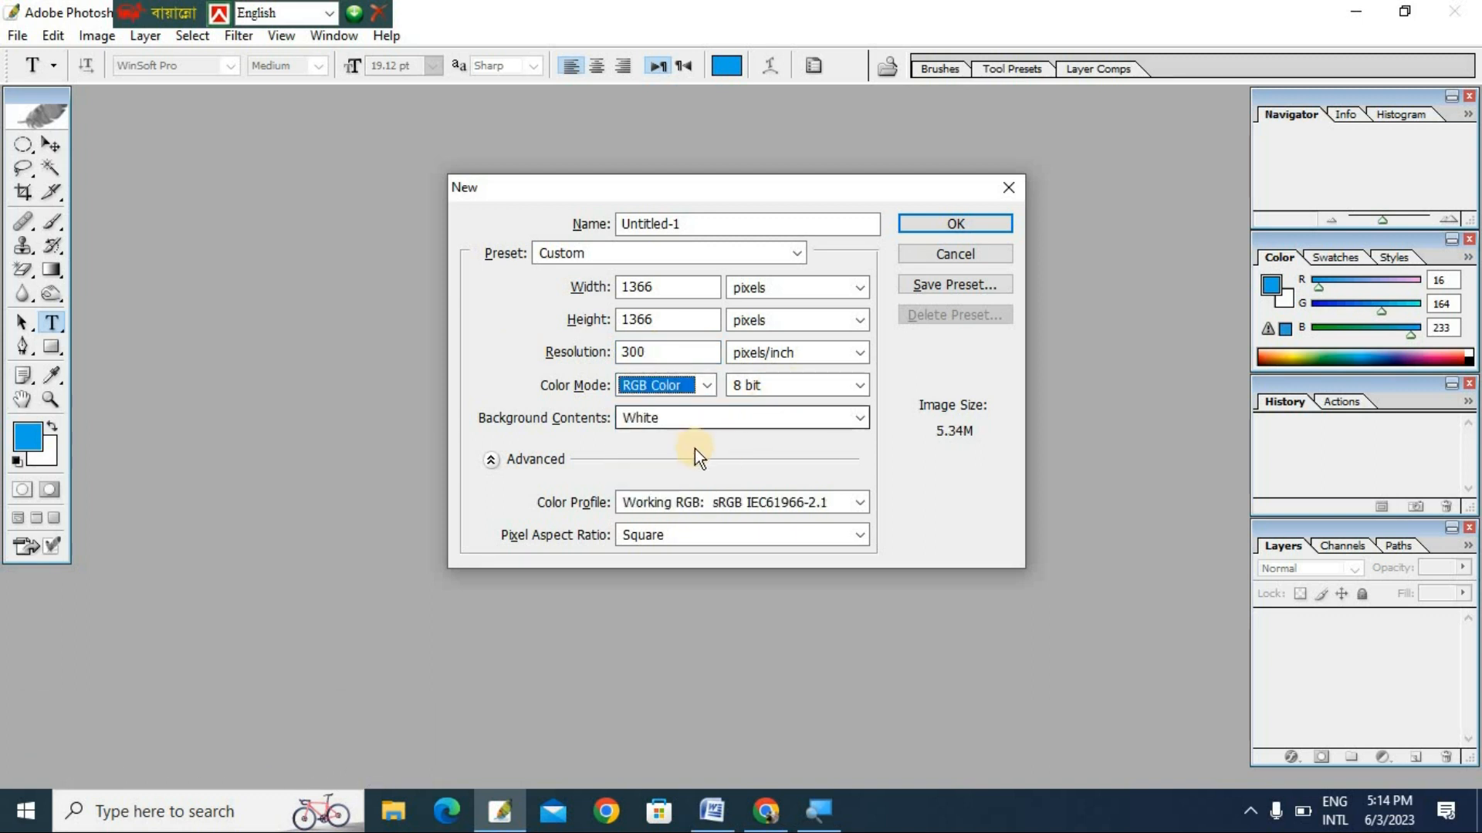
click(645, 420)
click(648, 420)
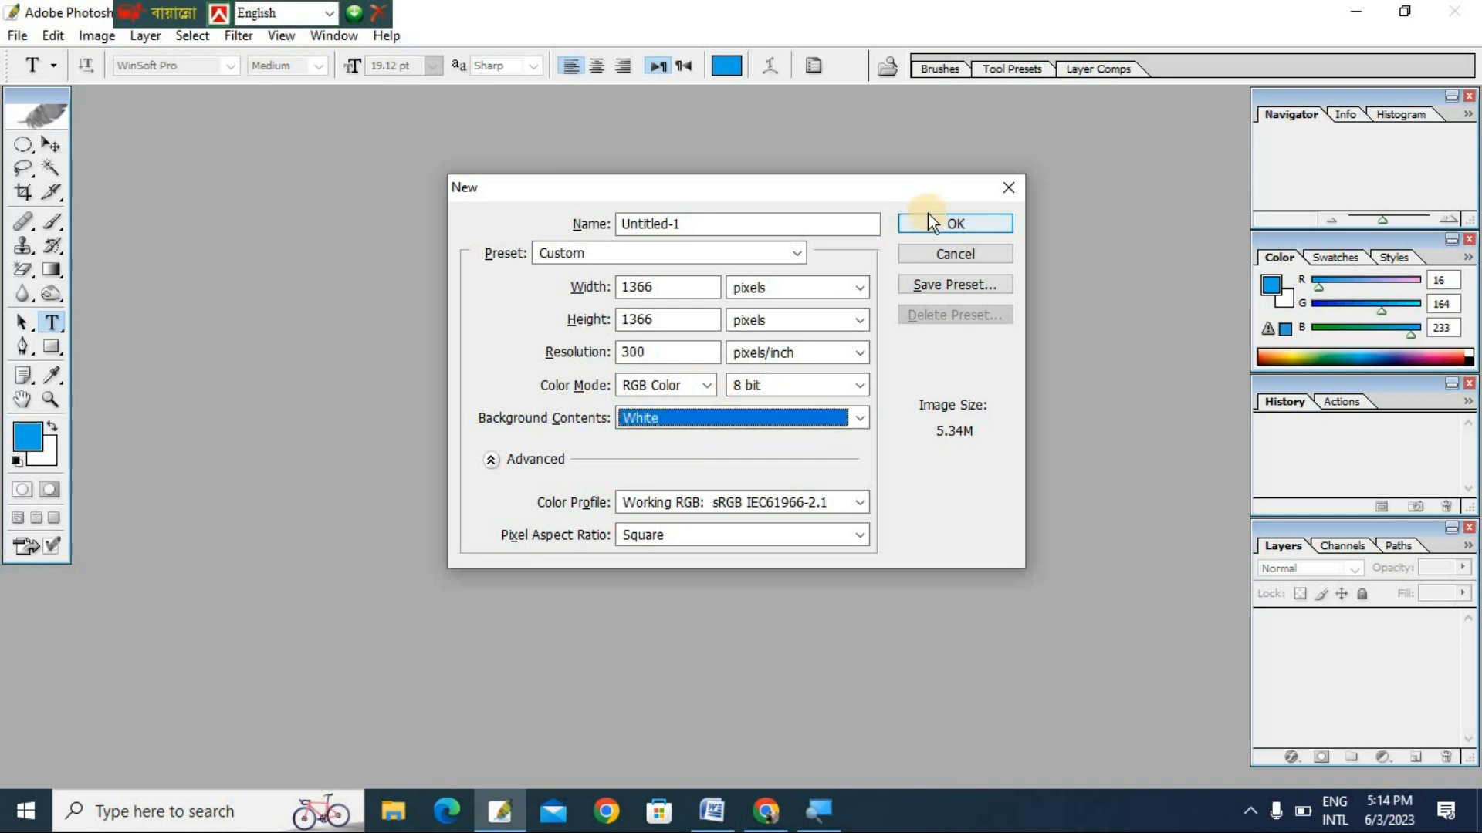
click(980, 223)
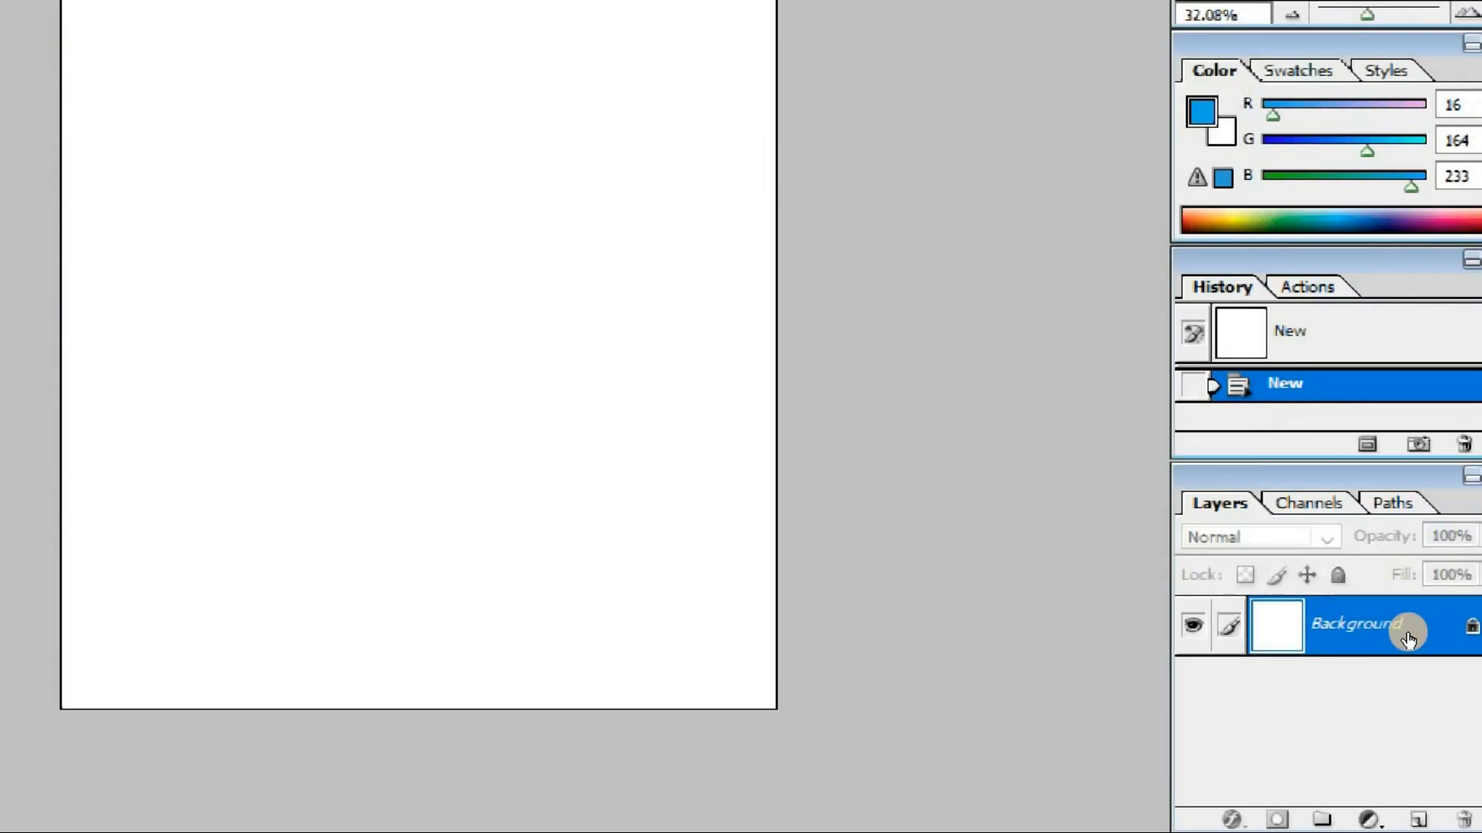
double_click(1408, 639)
key(Return)
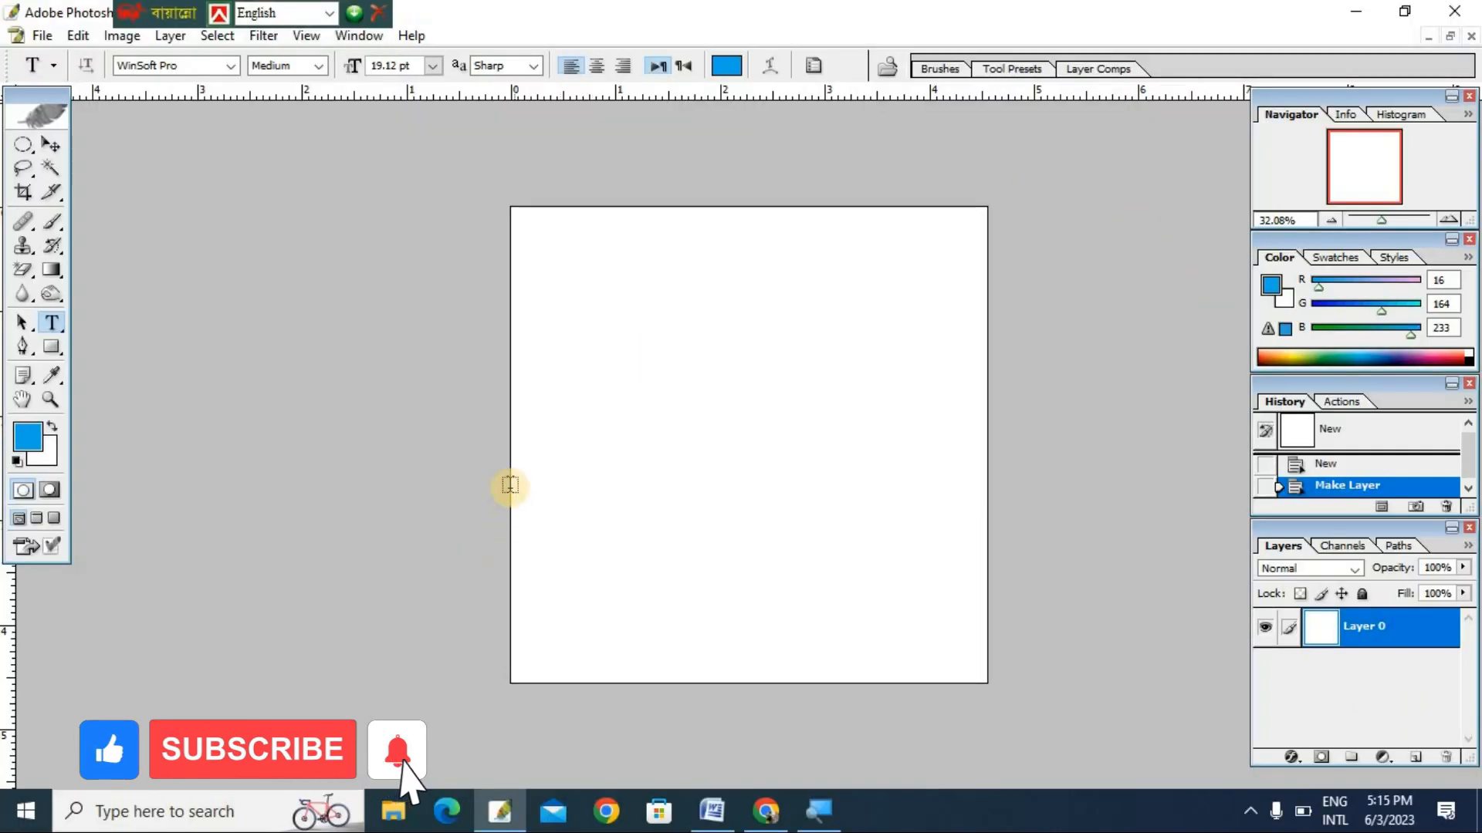
Select a circle about 3.1 inches across at the canvas centre with the Elliptical Marquee and copy it to a new layer.
click(21, 147)
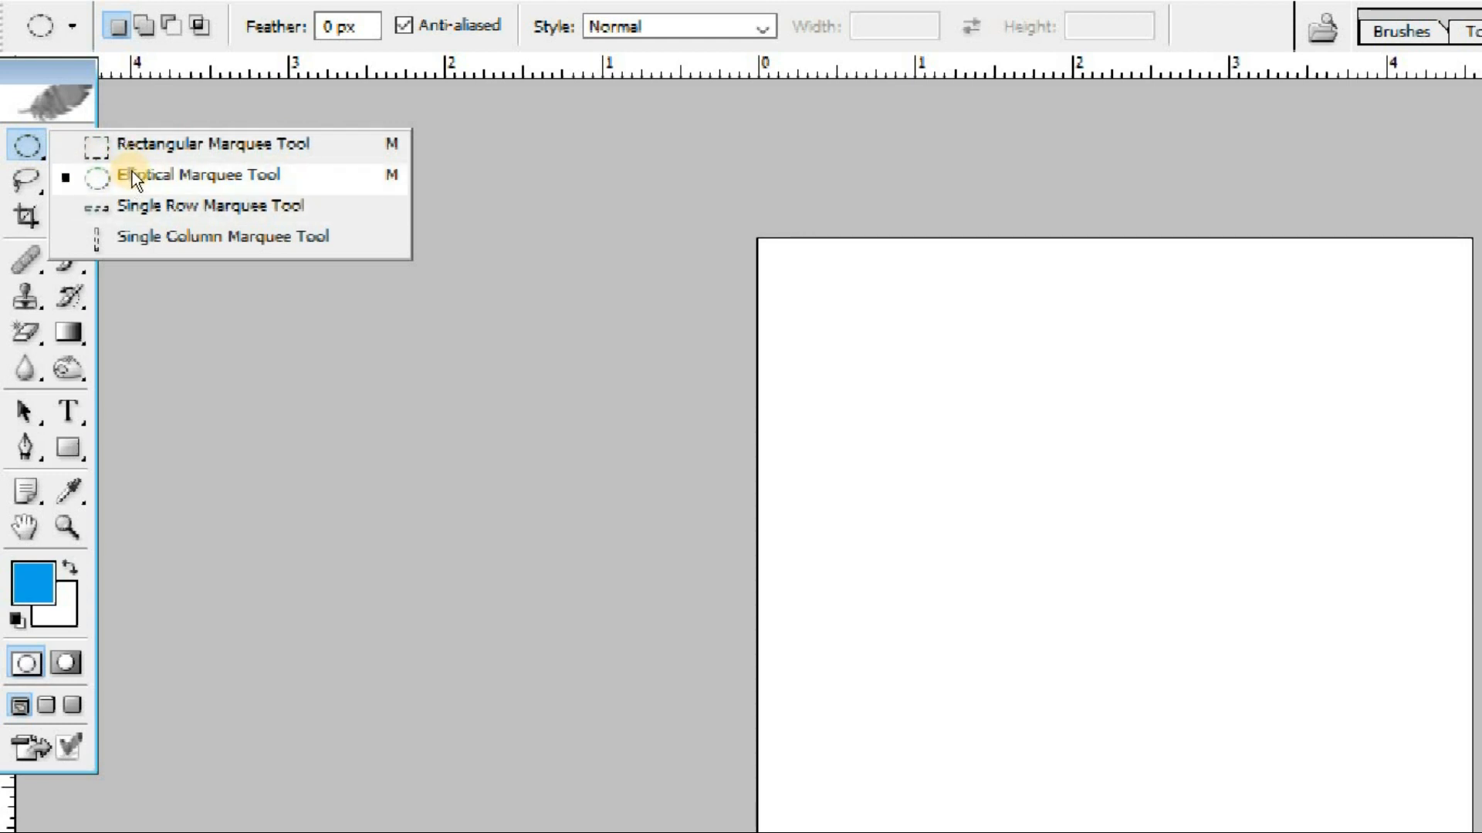
click(128, 172)
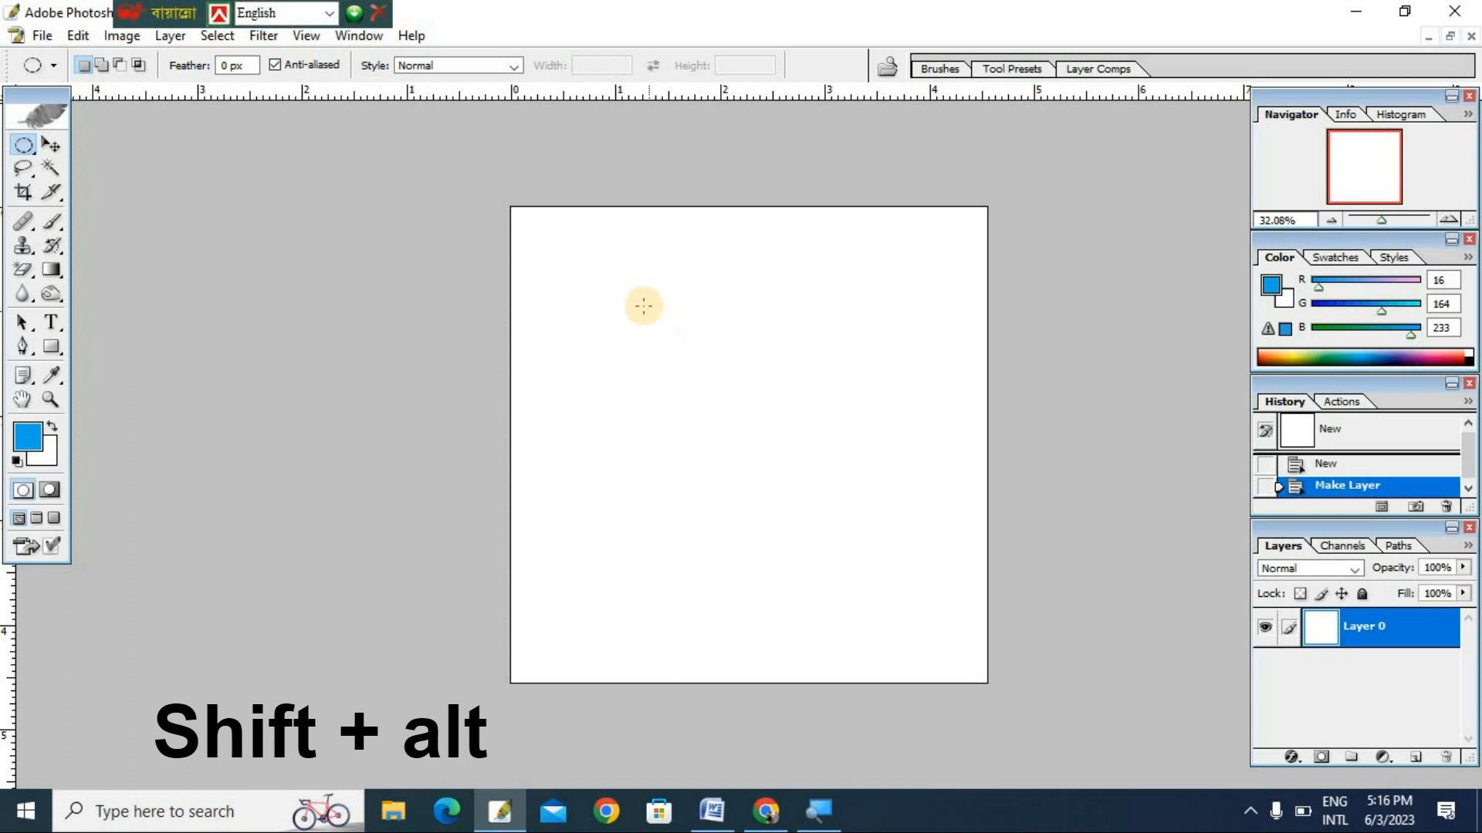
drag(643, 306, 752, 422)
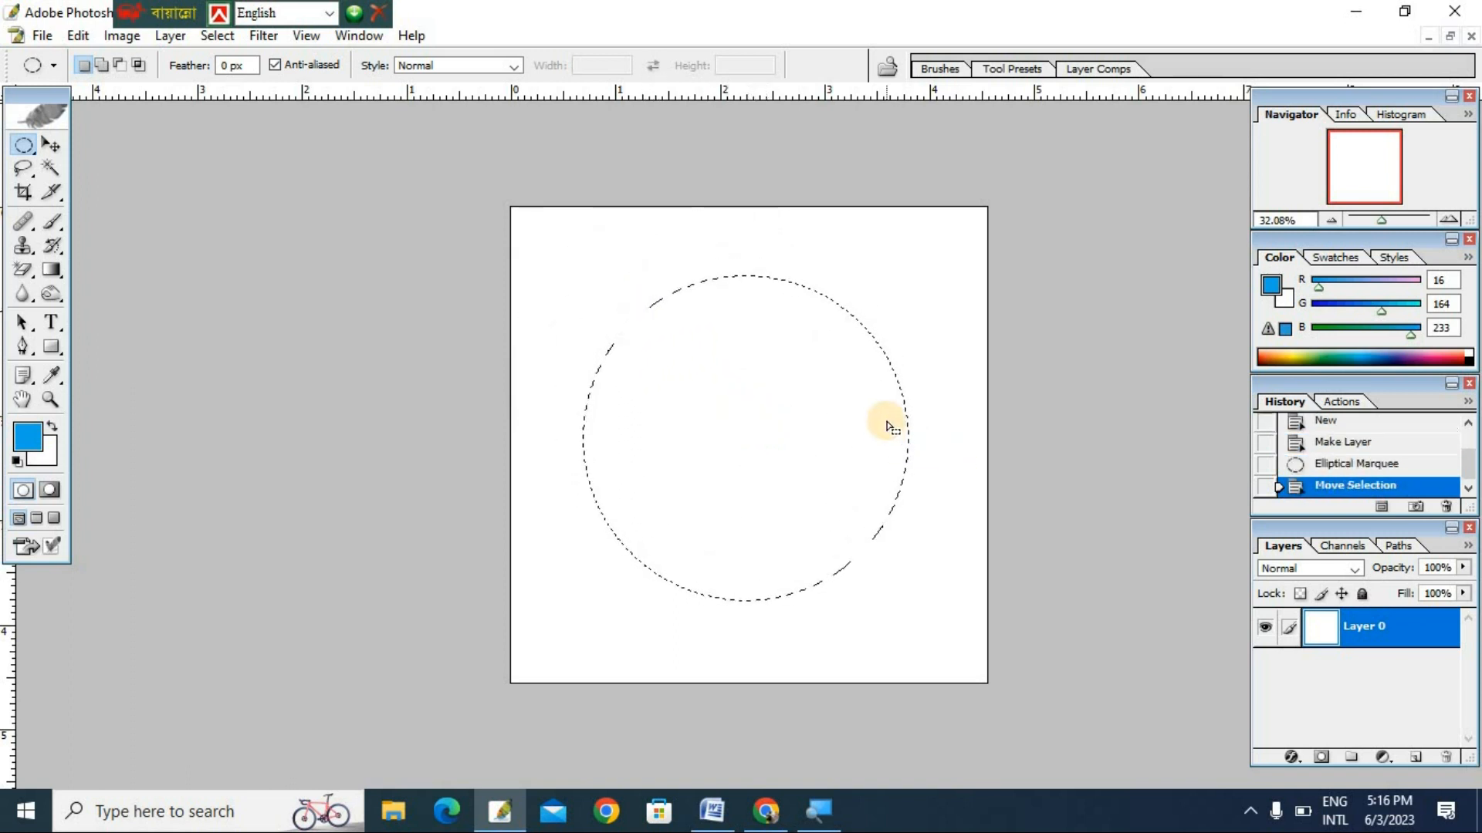
key(ctrl+j)
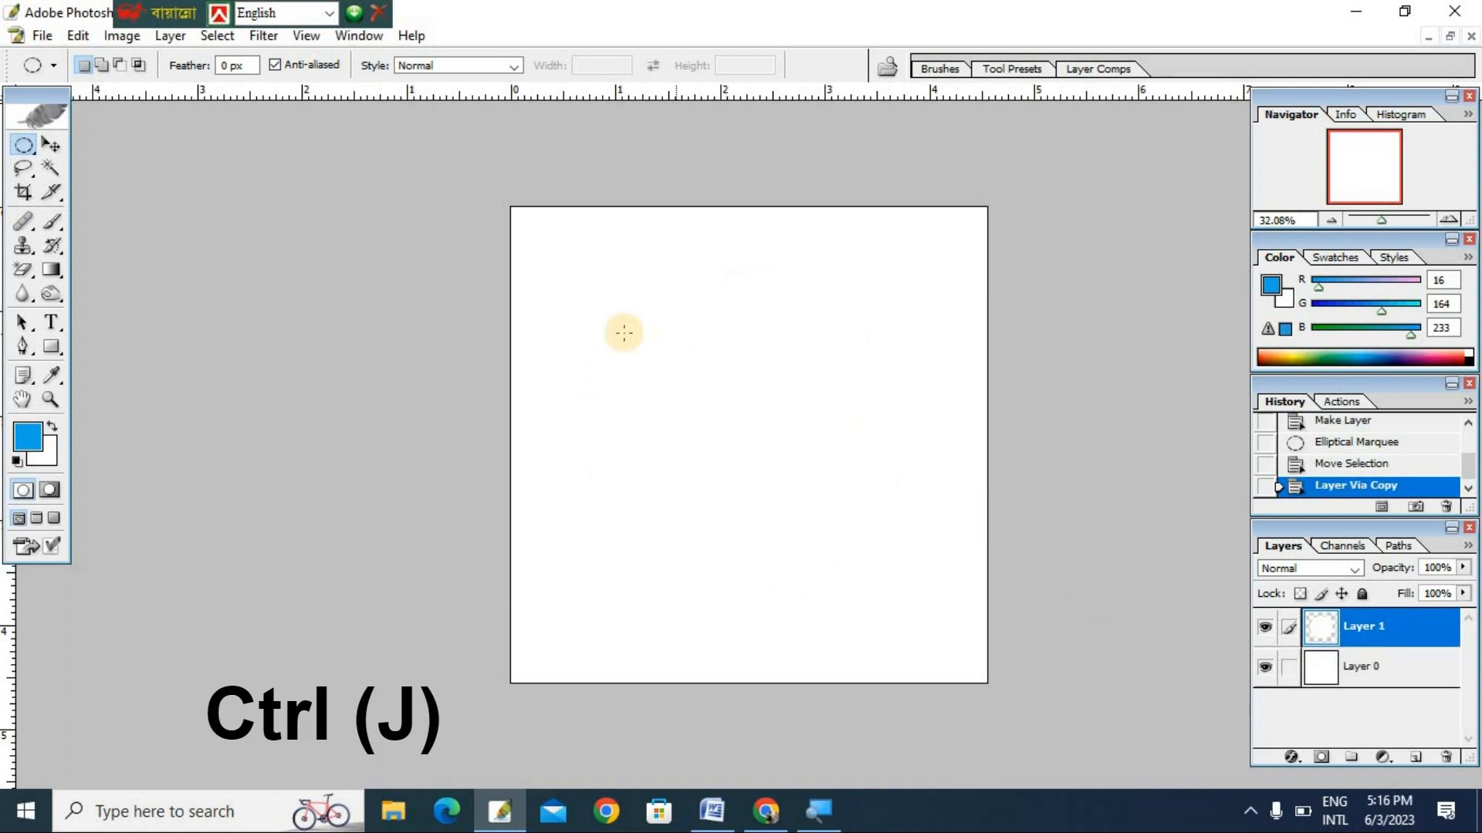
Add a 10 px outside Stroke in blue 0645E5 to the copied circle layer.
click(170, 35)
mouse_move(244, 168)
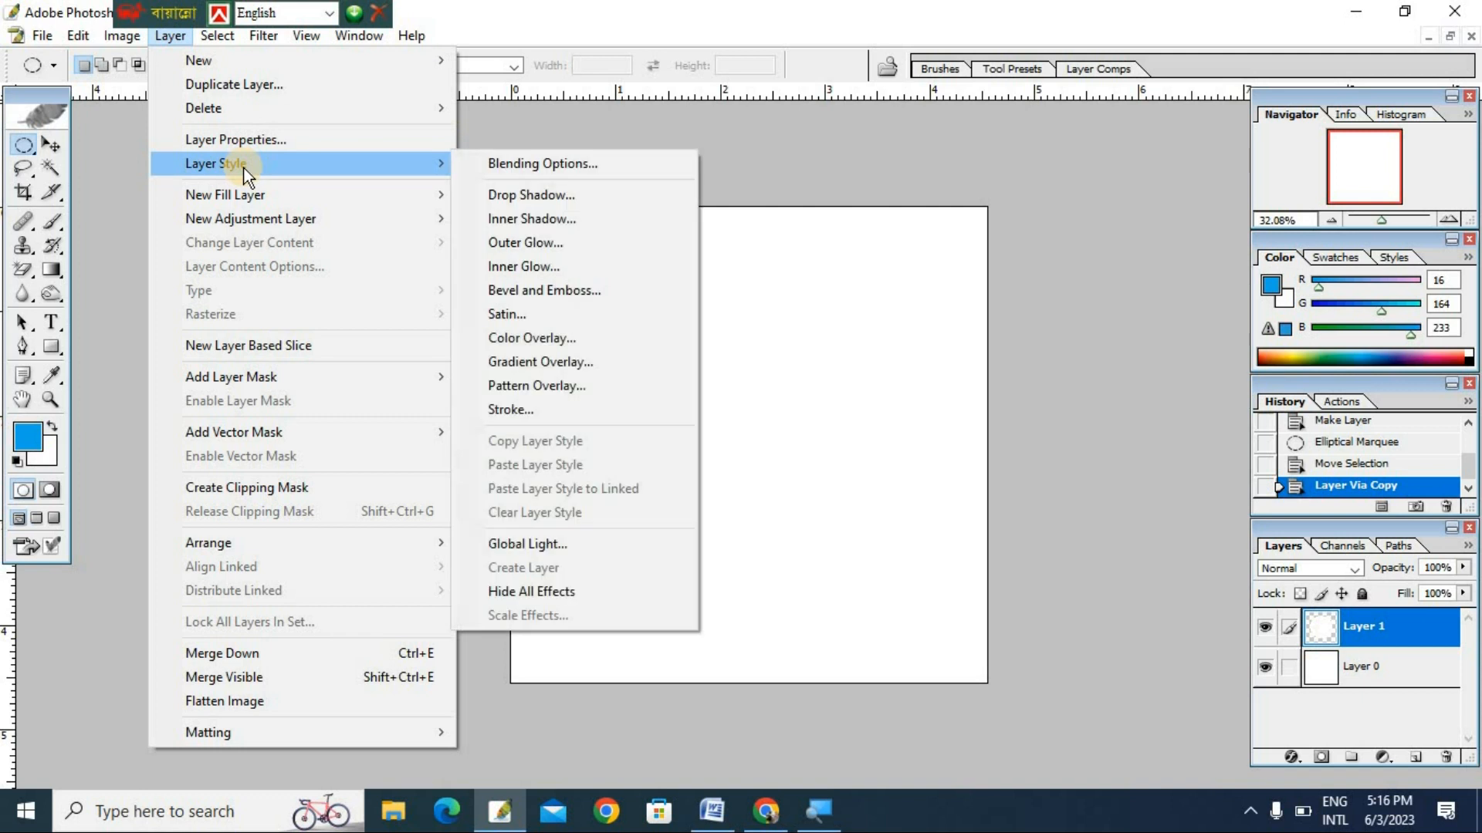
click(571, 408)
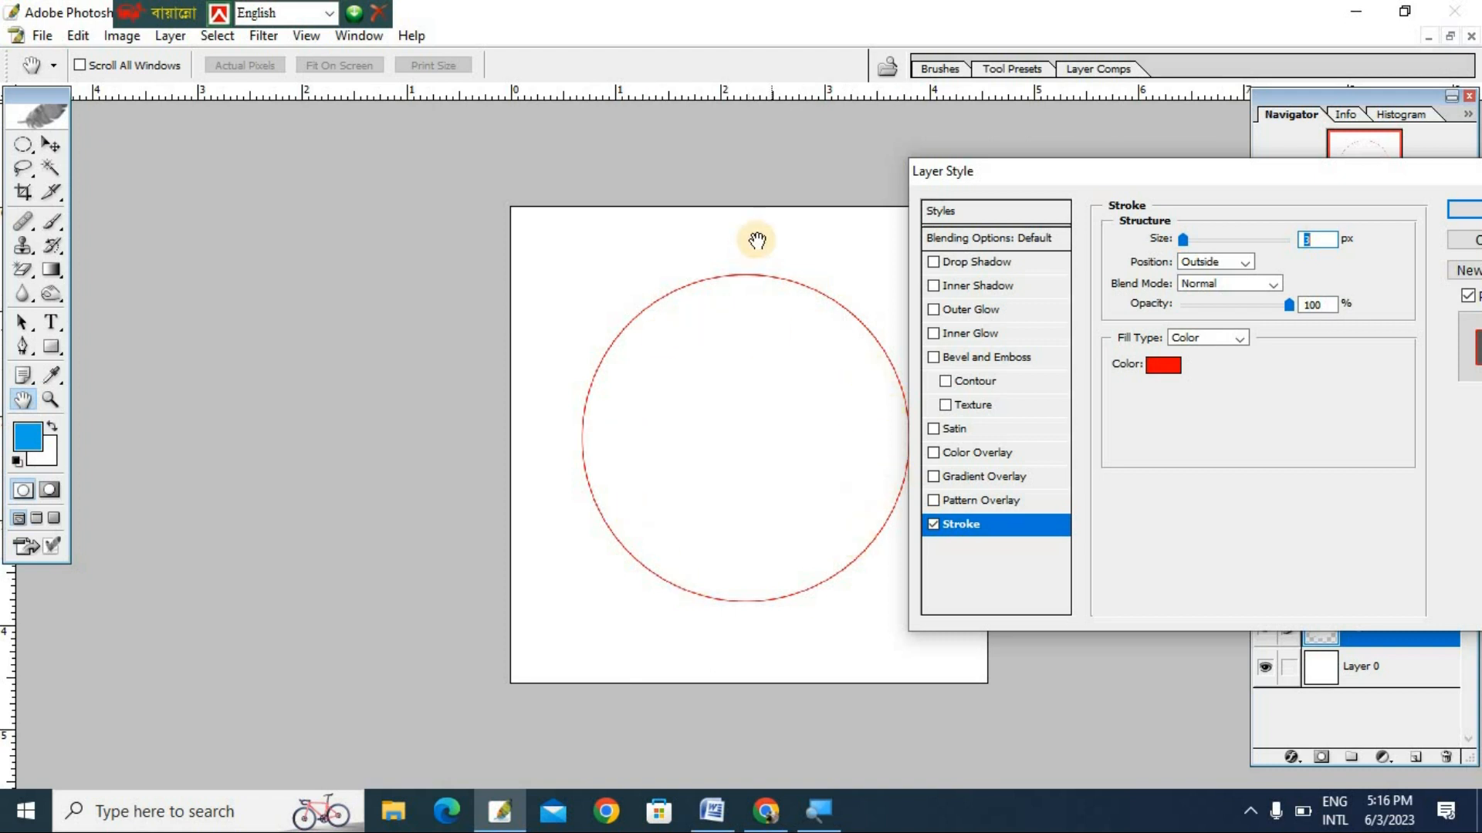
click(1174, 368)
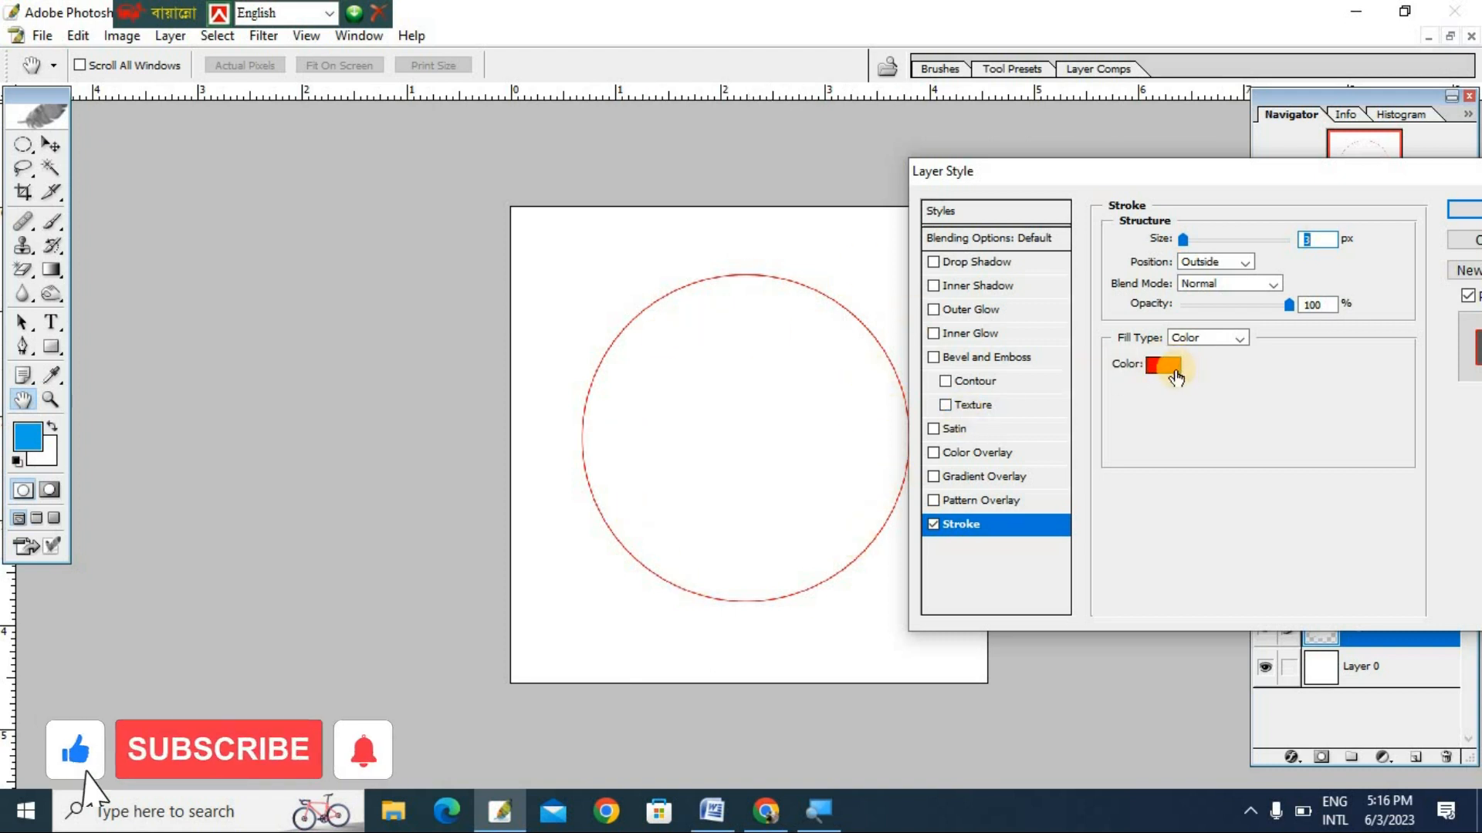
drag(1091, 305, 1104, 379)
click(1086, 299)
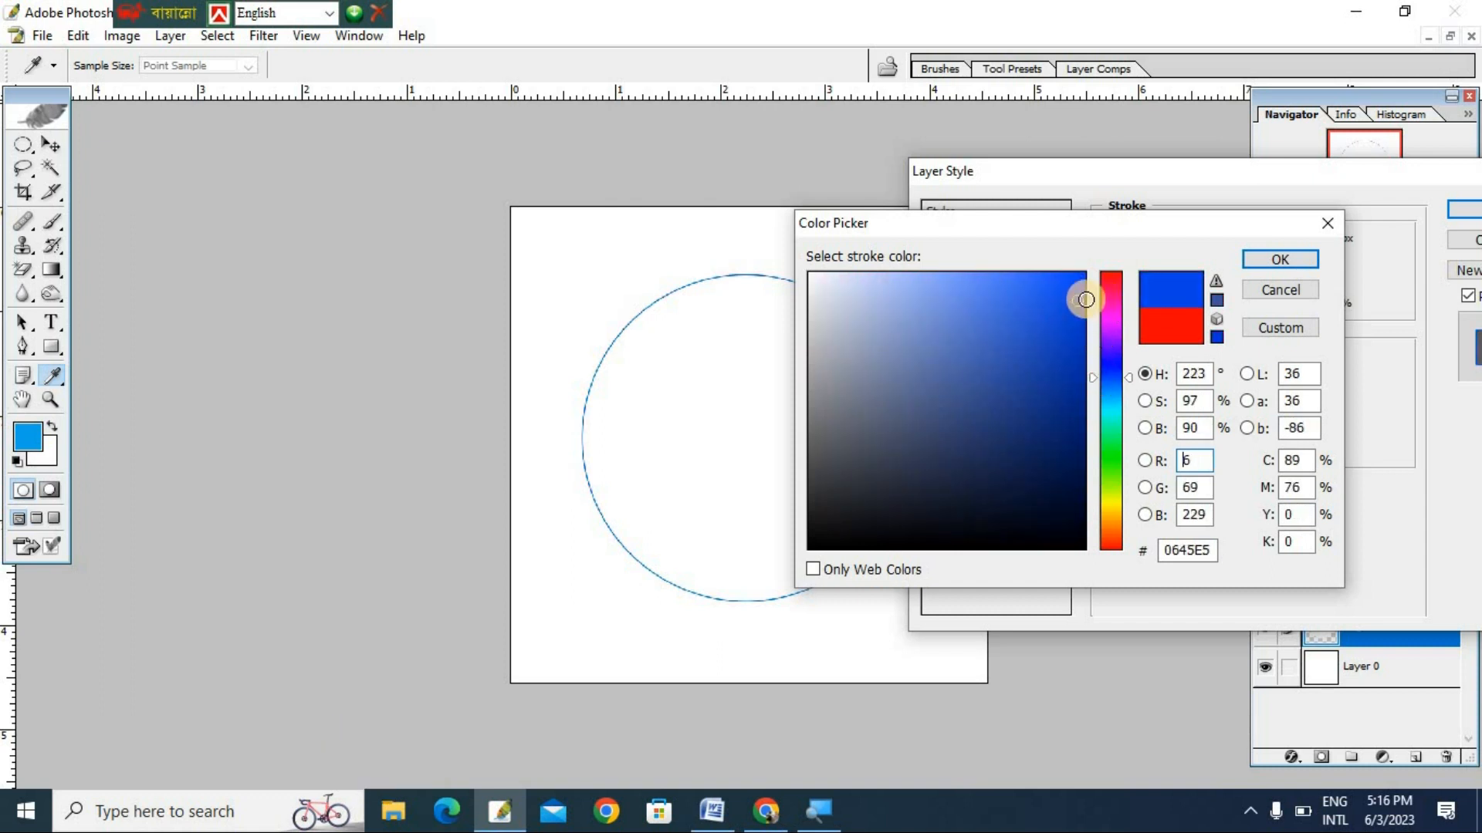
click(1262, 261)
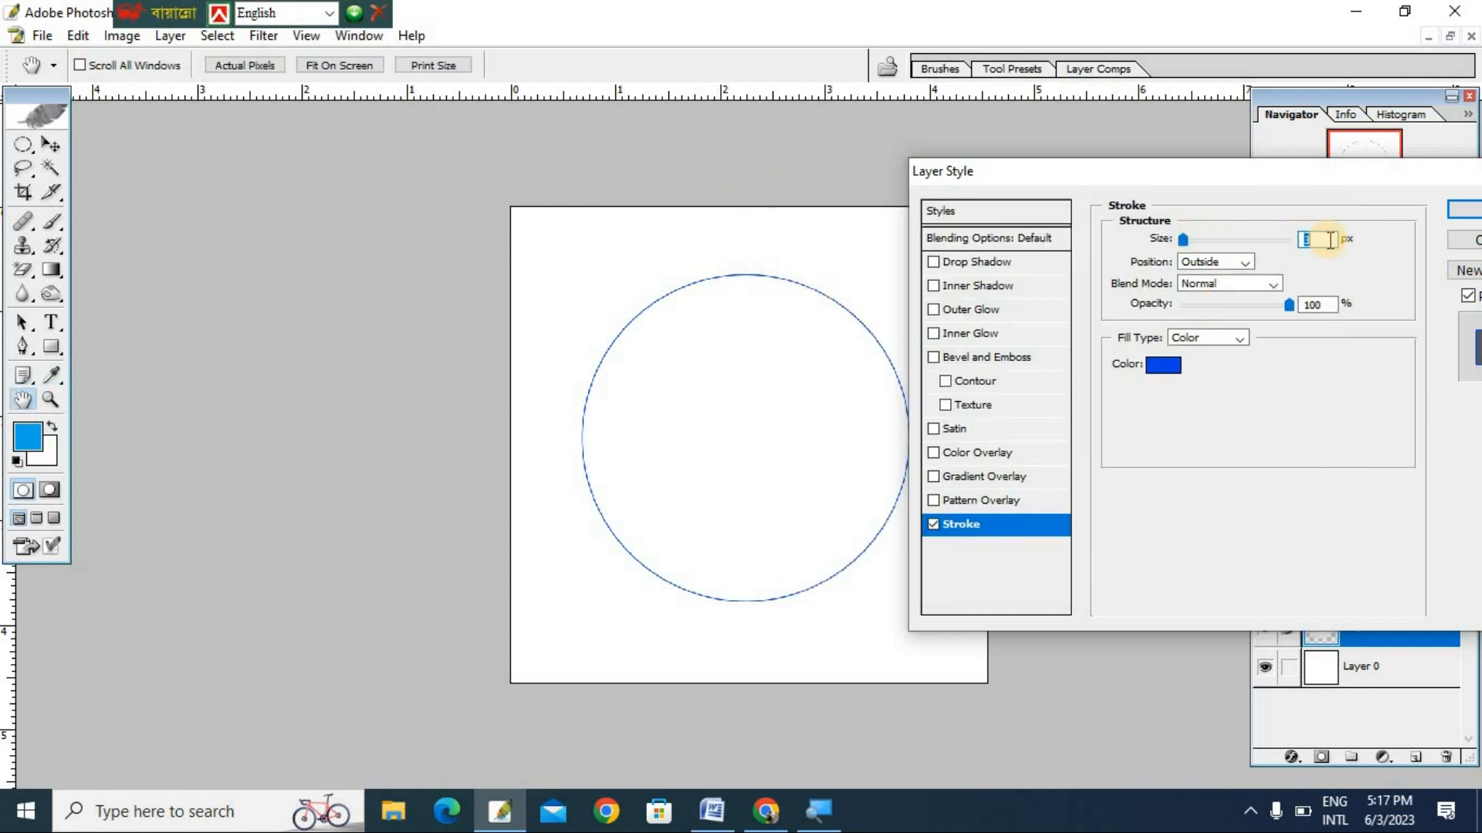
text(10)
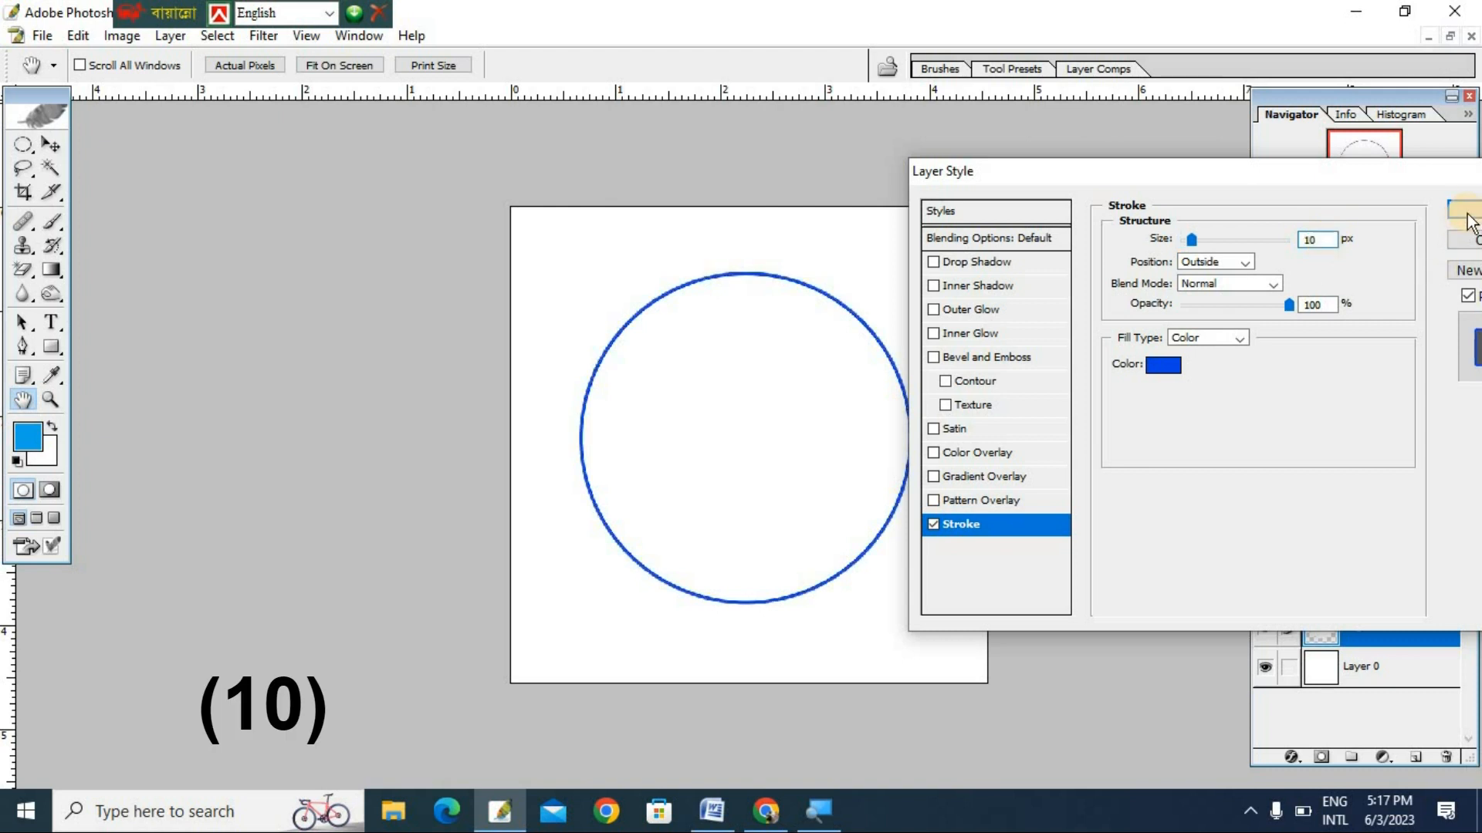
key(Return)
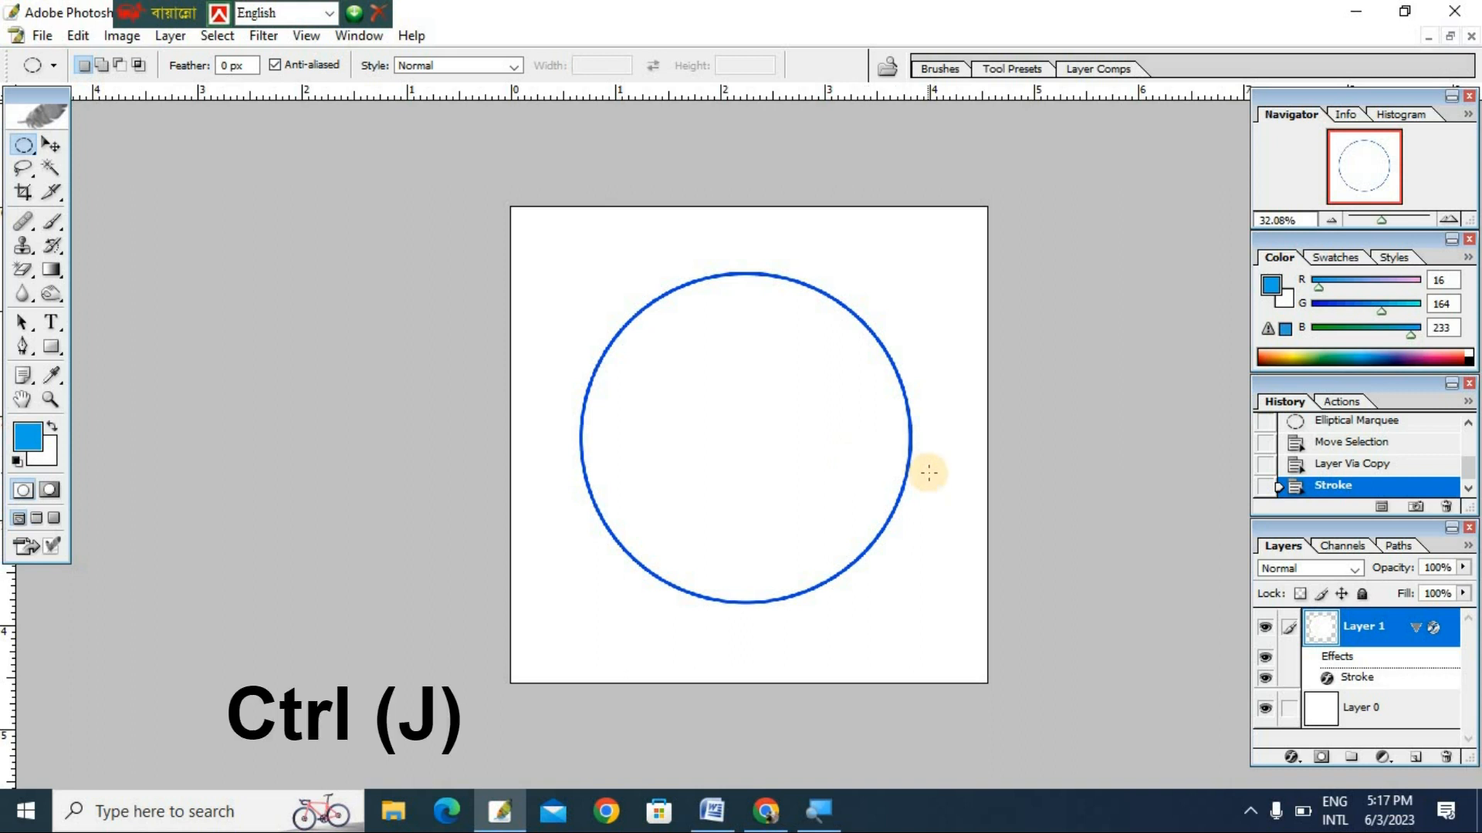
Duplicate the stroked circle layer and scale the copy proportionally about its centre to 89.4%.
key(ctrl+j)
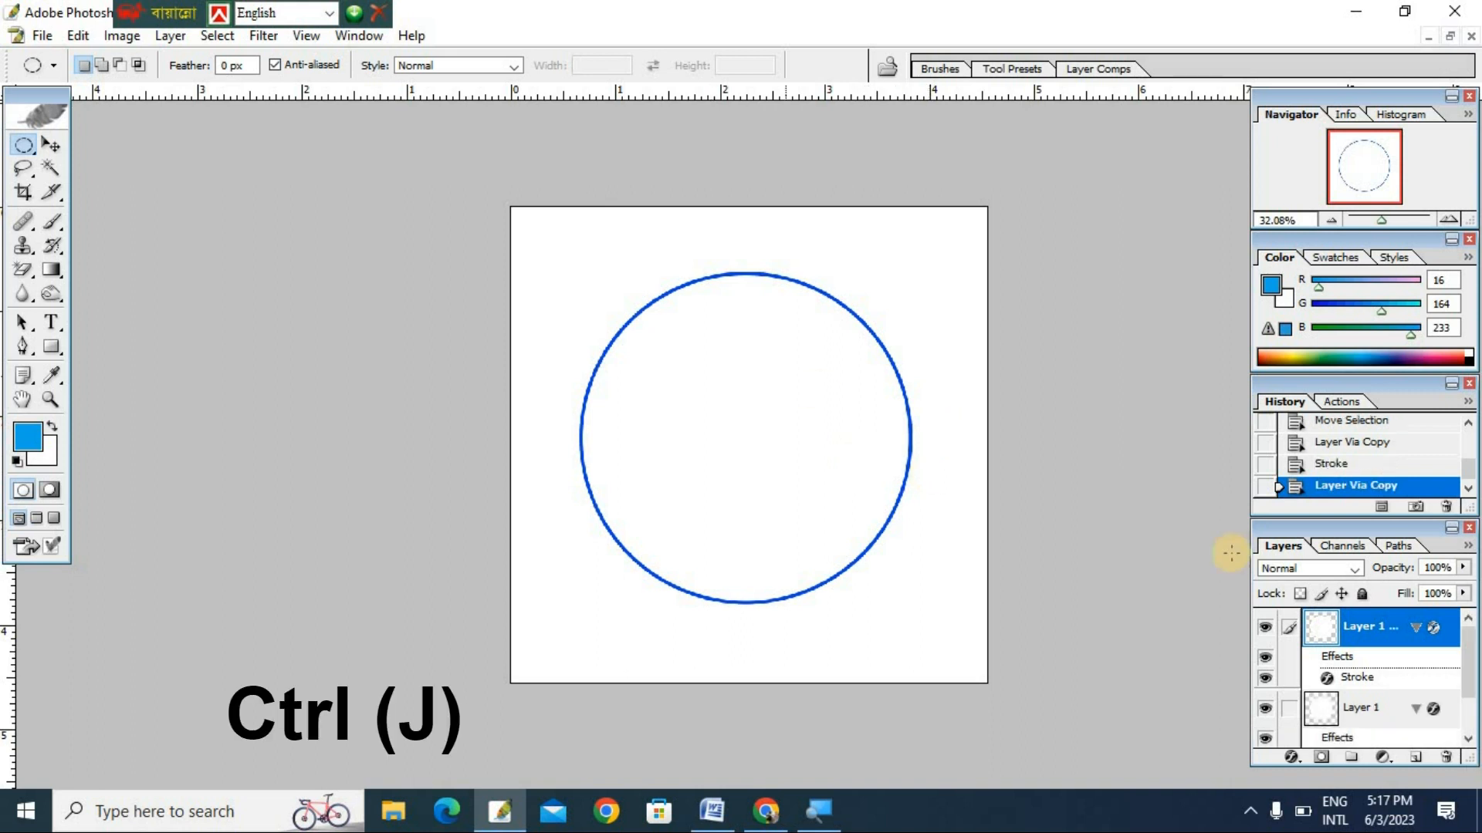
scroll(1382, 703, down, 1)
scroll(1364, 679, up, 1)
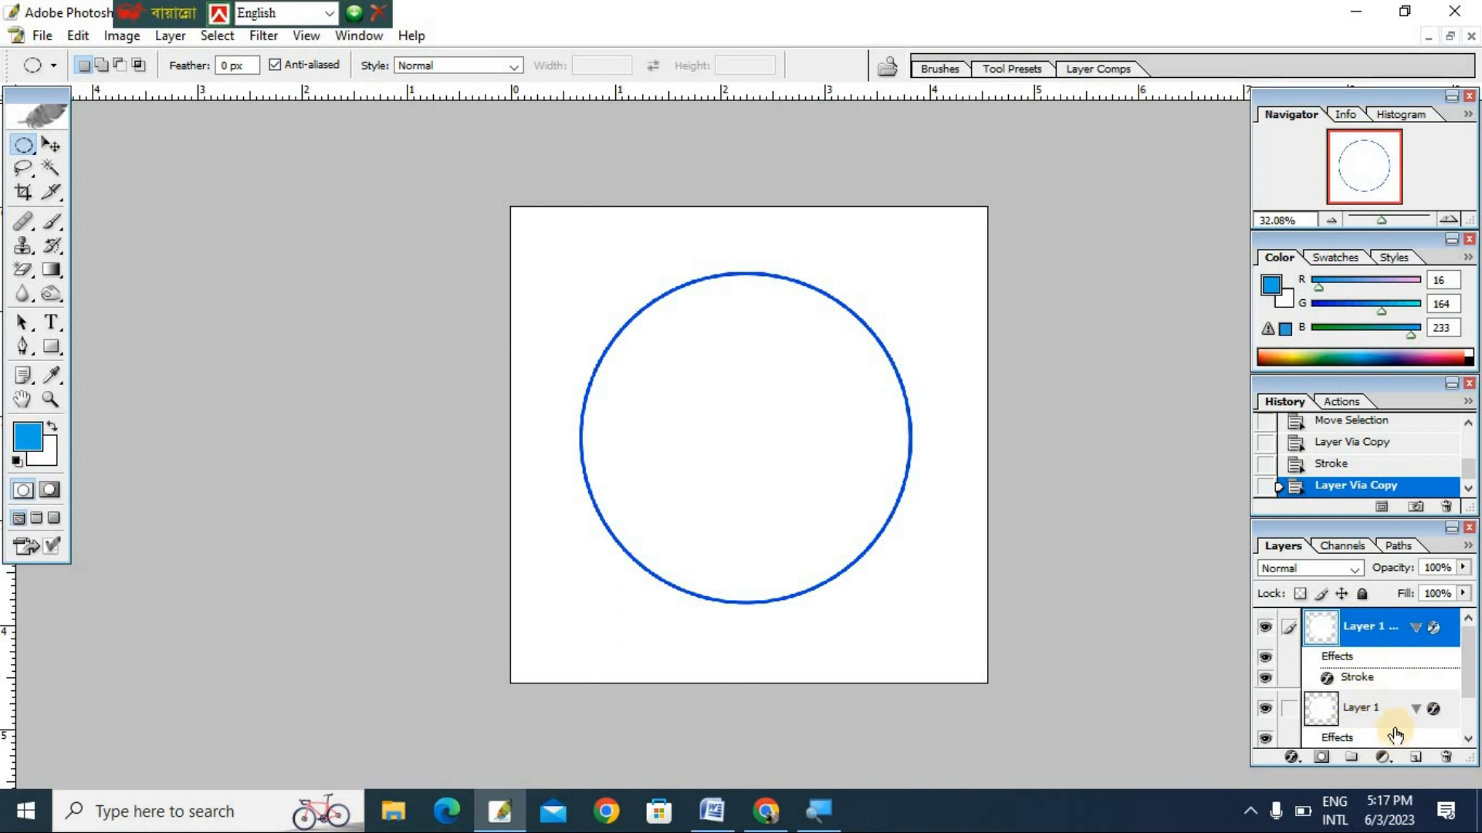
double_click(1387, 637)
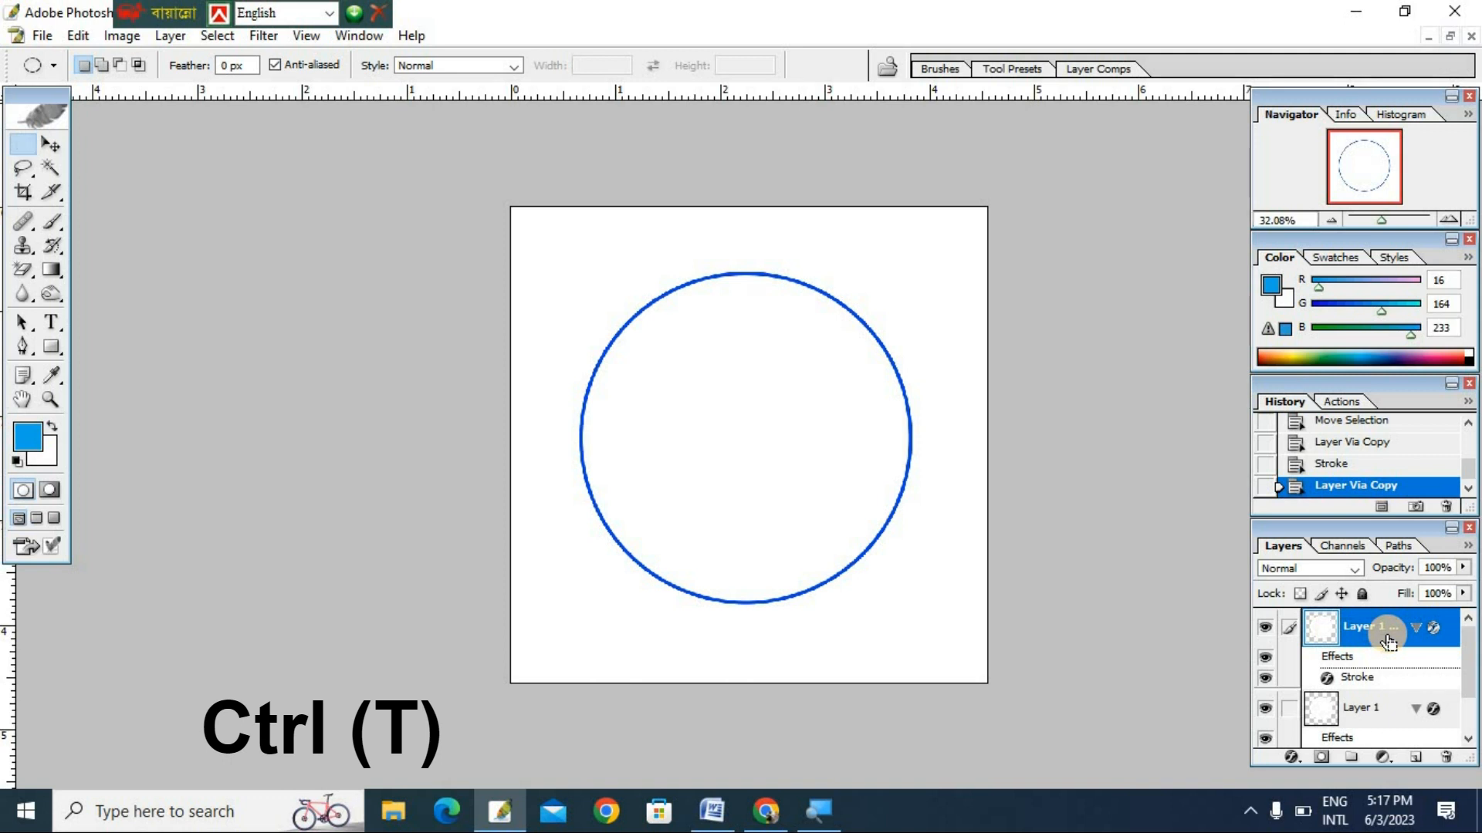
key(ctrl+t)
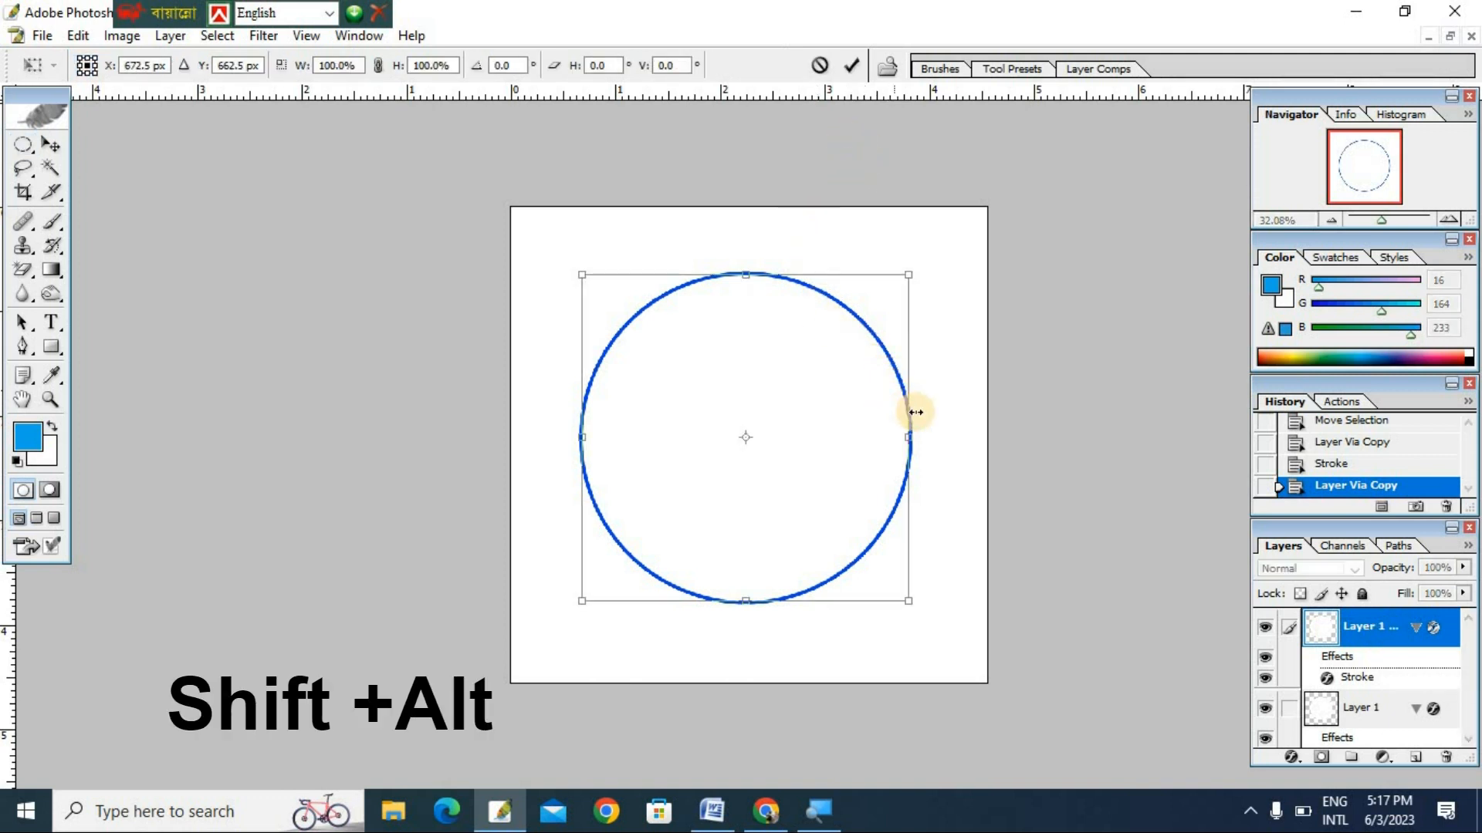
drag(906, 275, 908, 312)
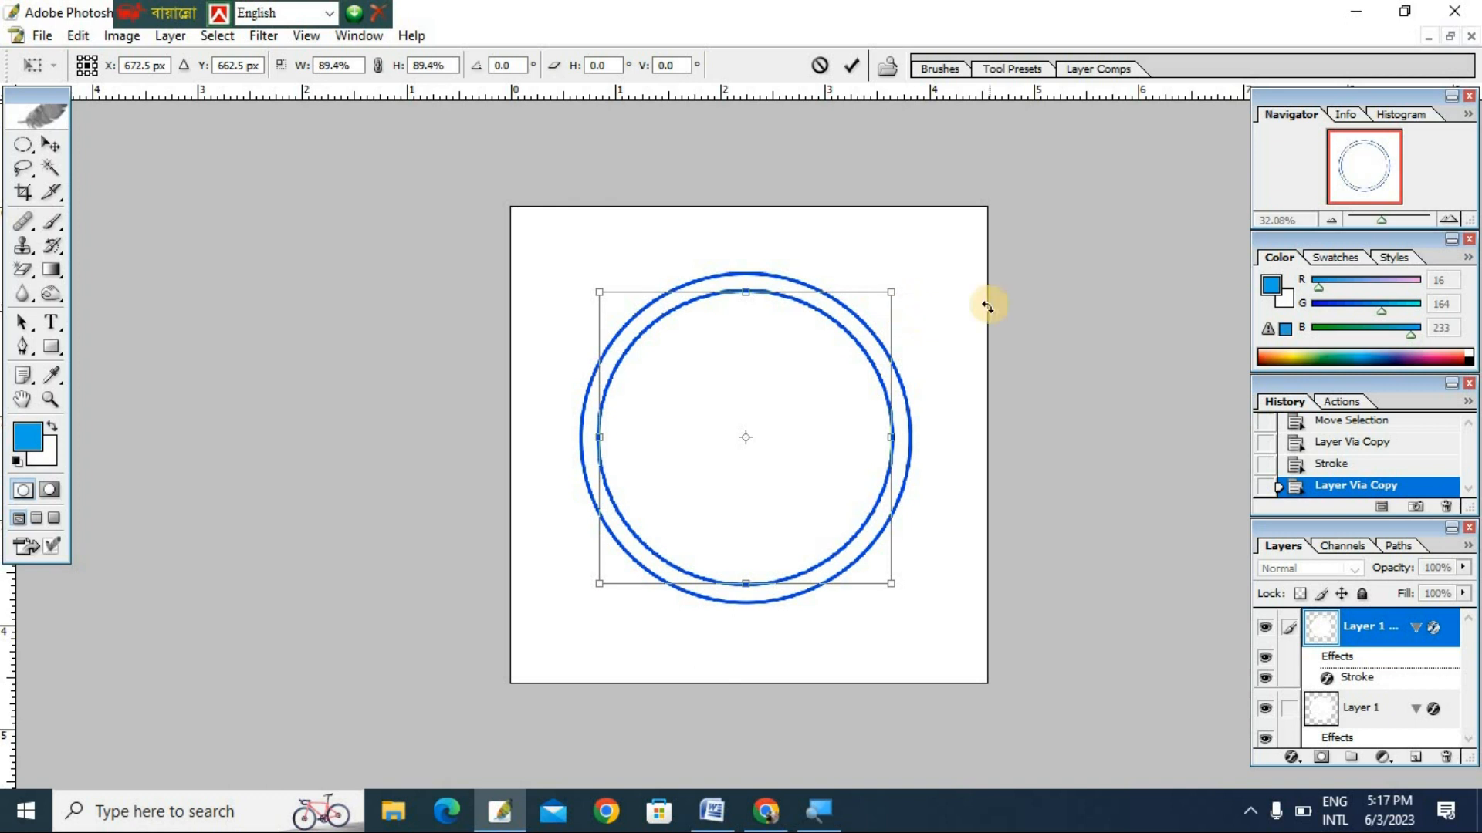
key(Return)
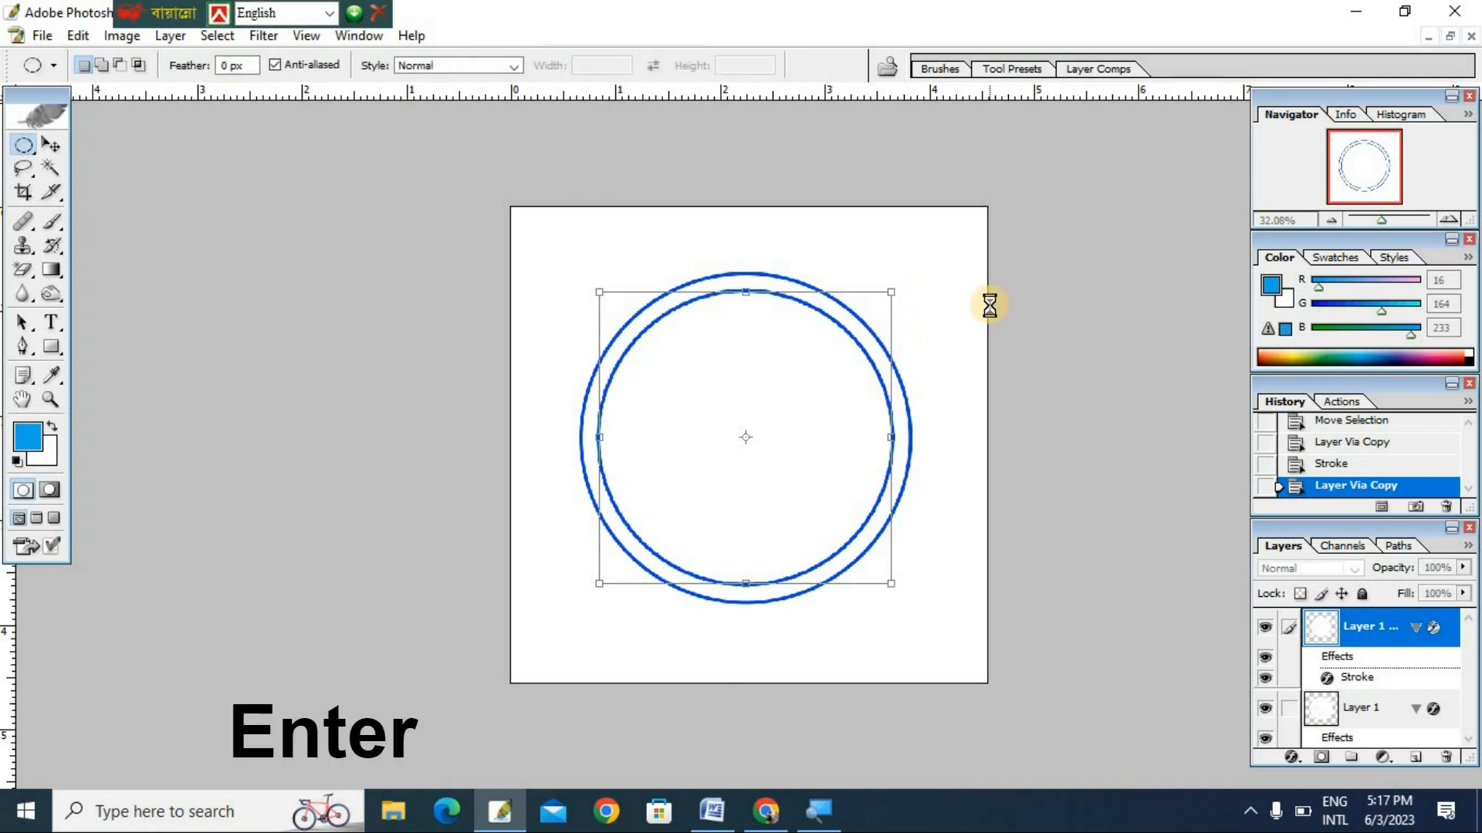
Set the Stroke size of the smaller circle copy to 2 px.
right_click(1387, 626)
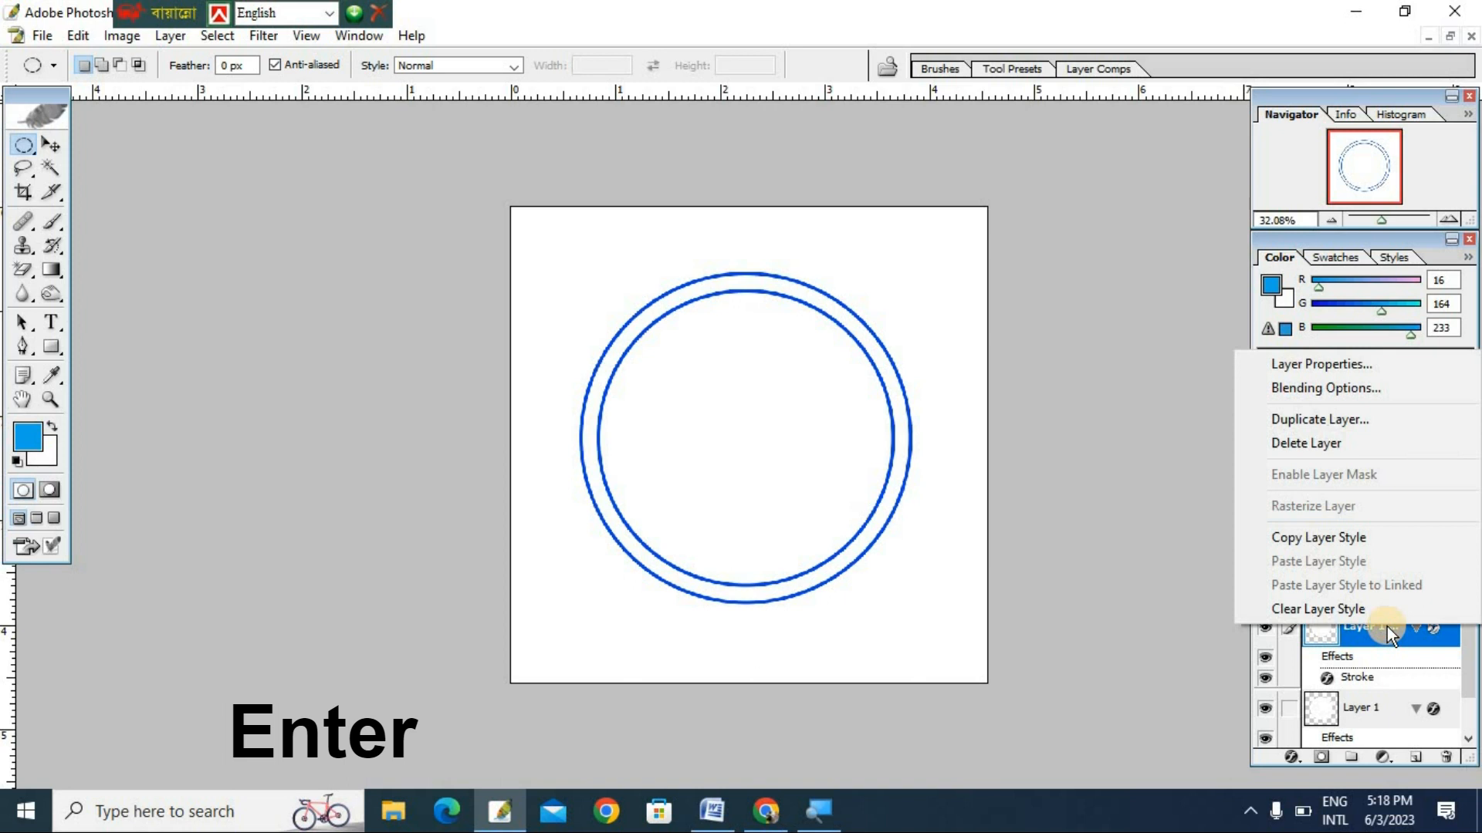
click(1312, 387)
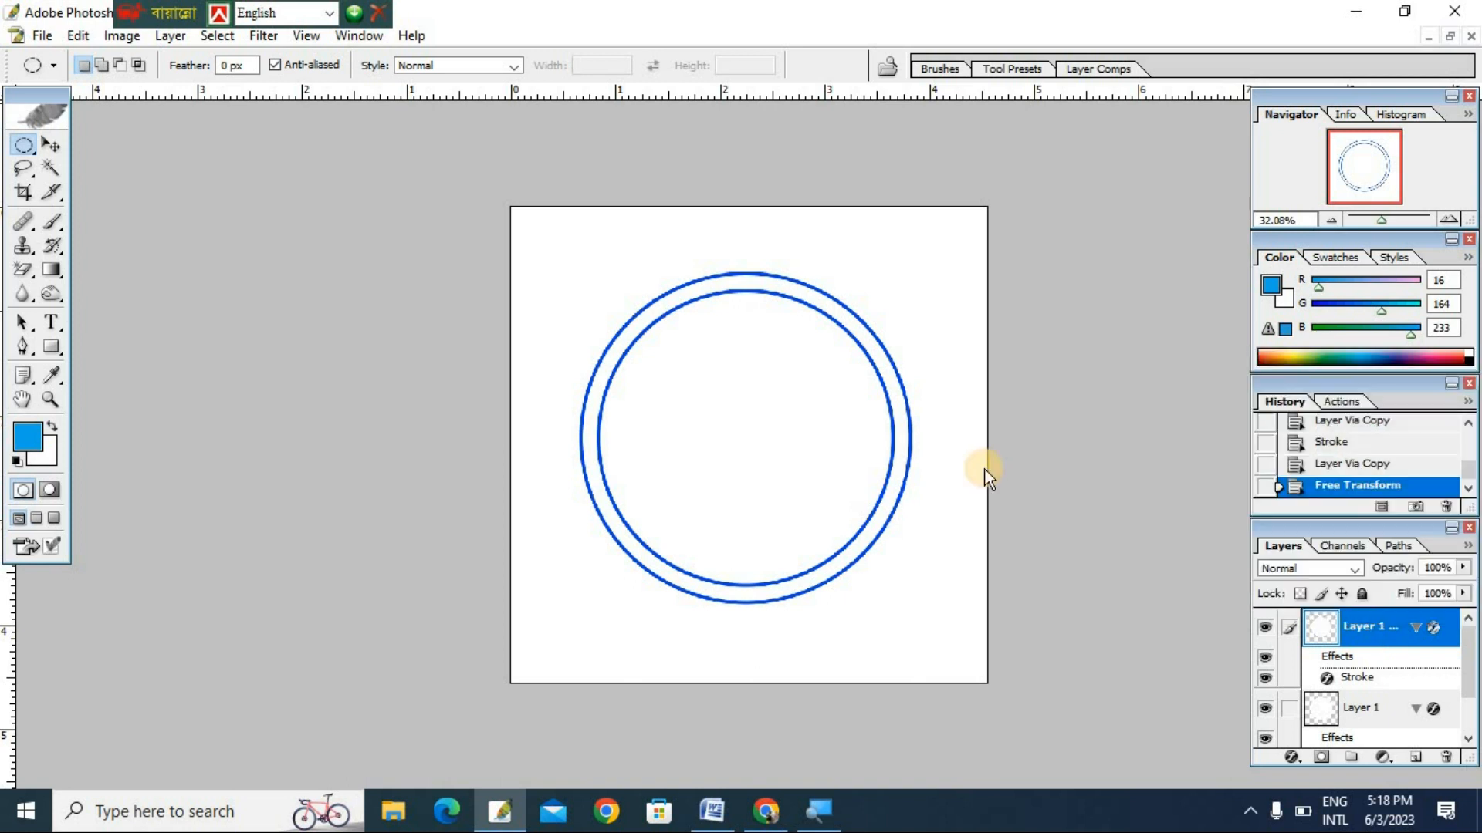
click(953, 527)
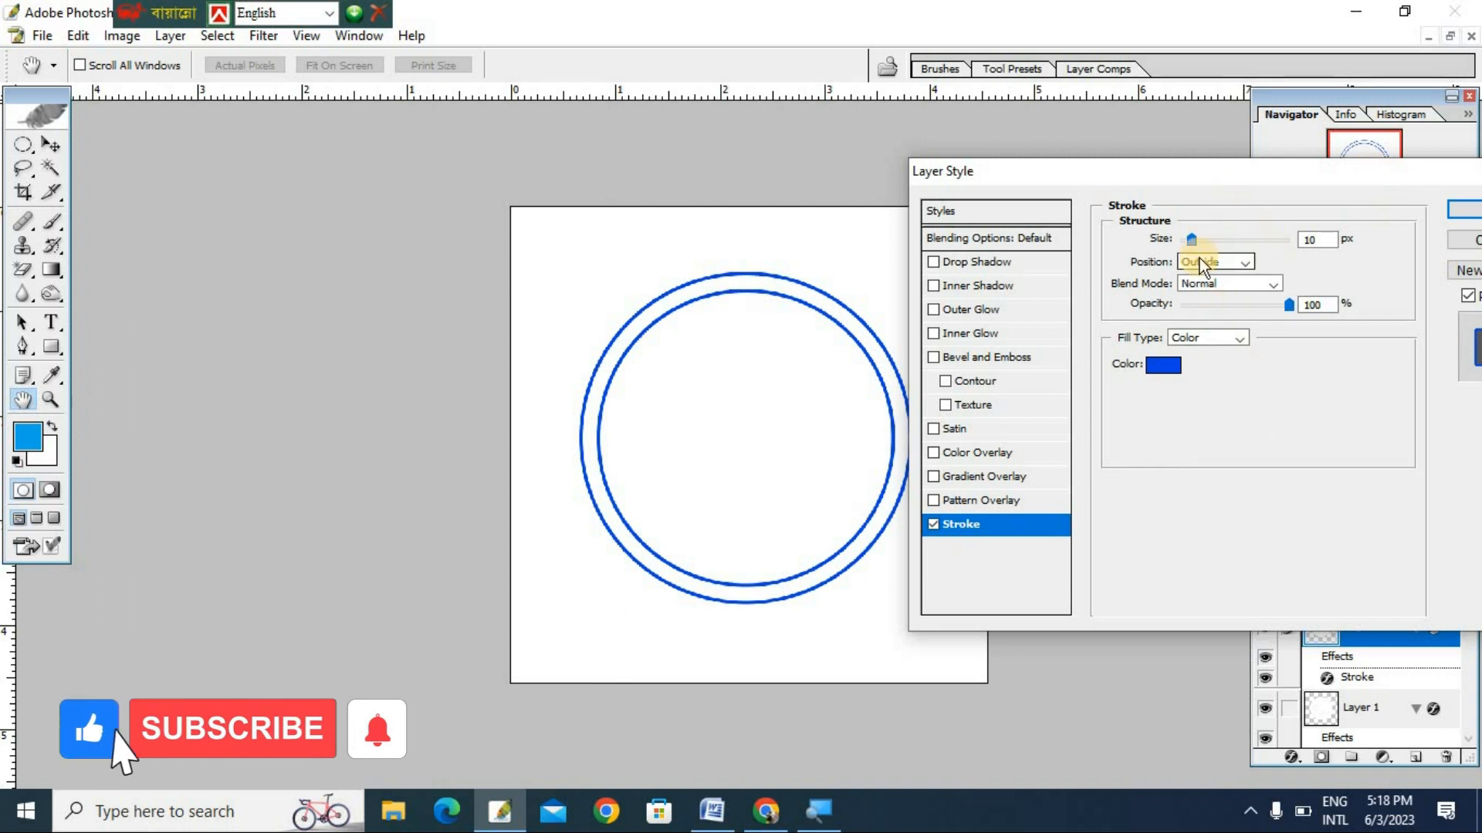
double_click(1309, 240)
text(2)
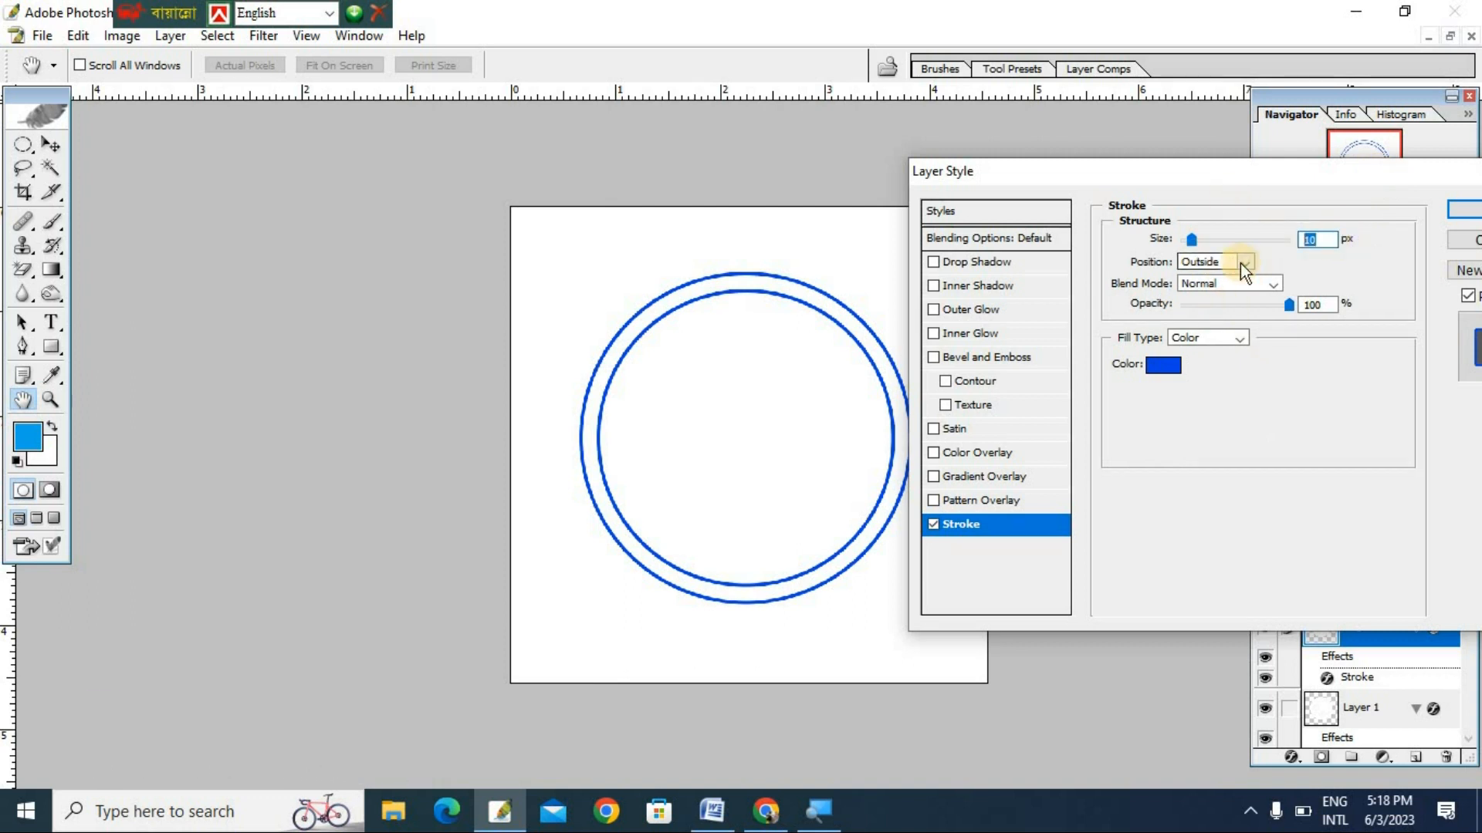
key(Return)
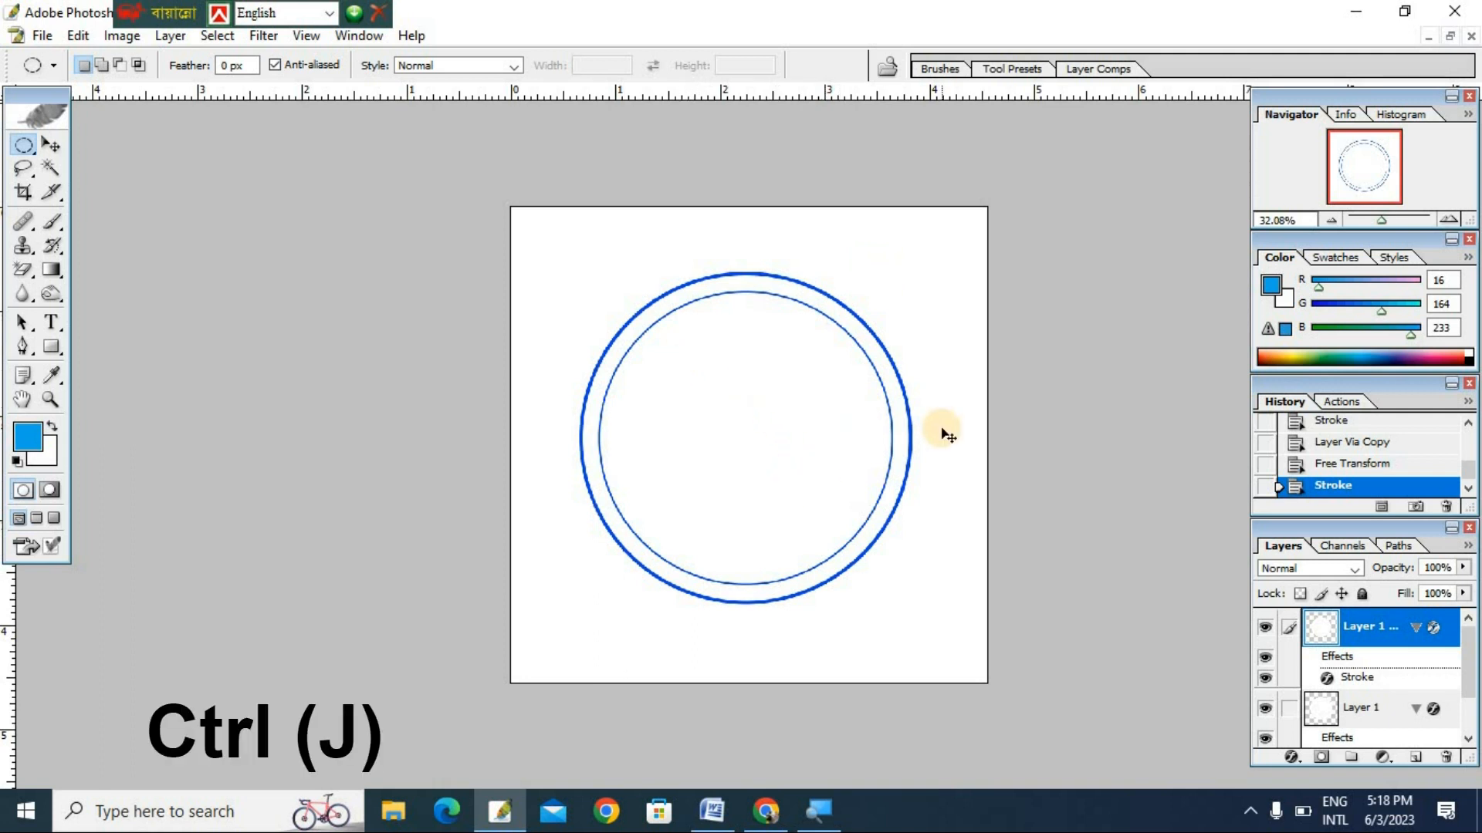
Duplicate the thin-stroked circle layer and scale the copy proportionally about its centre to 70.2%.
key(ctrl+j)
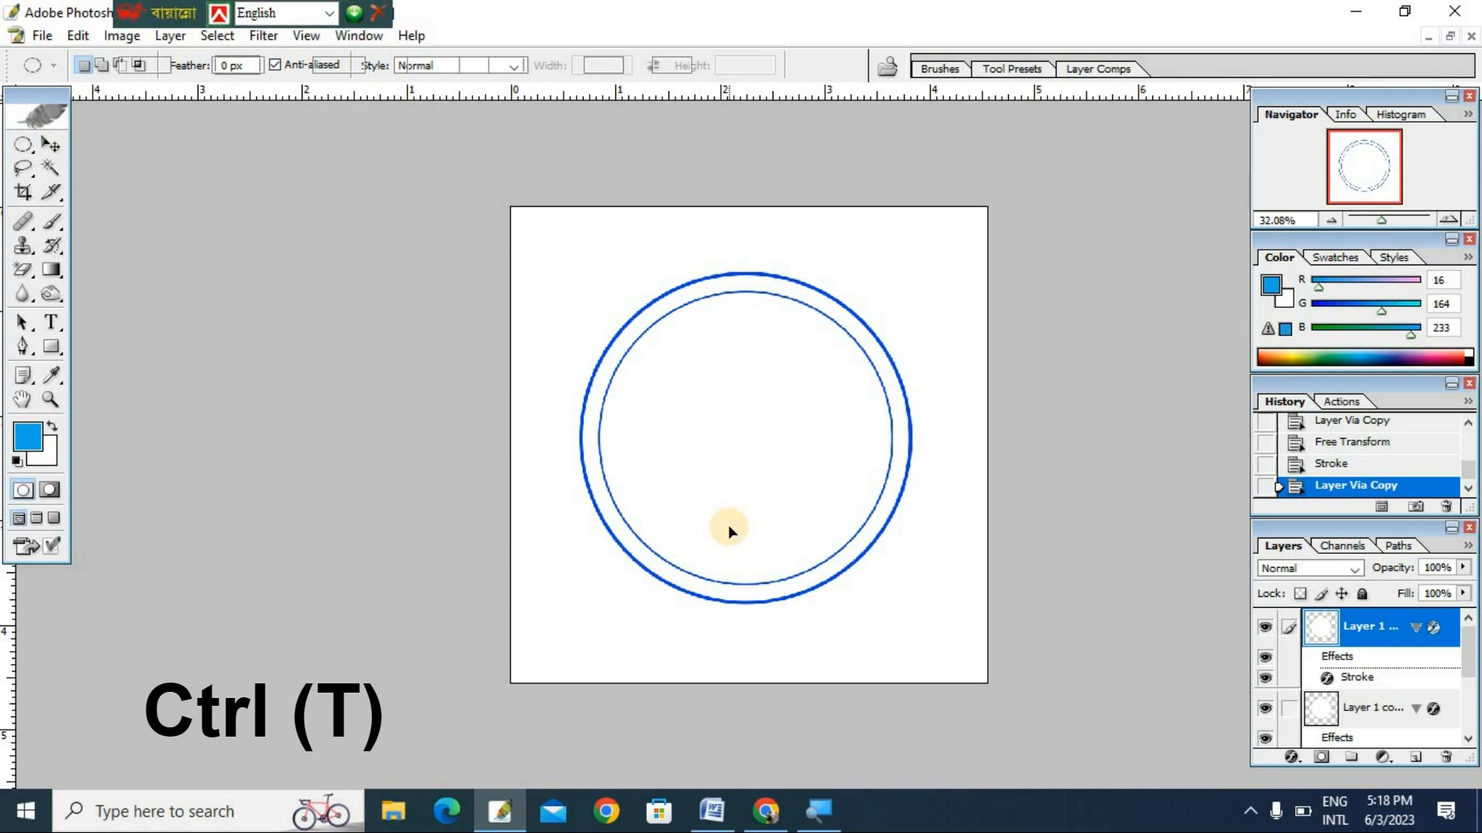
key(ctrl+t)
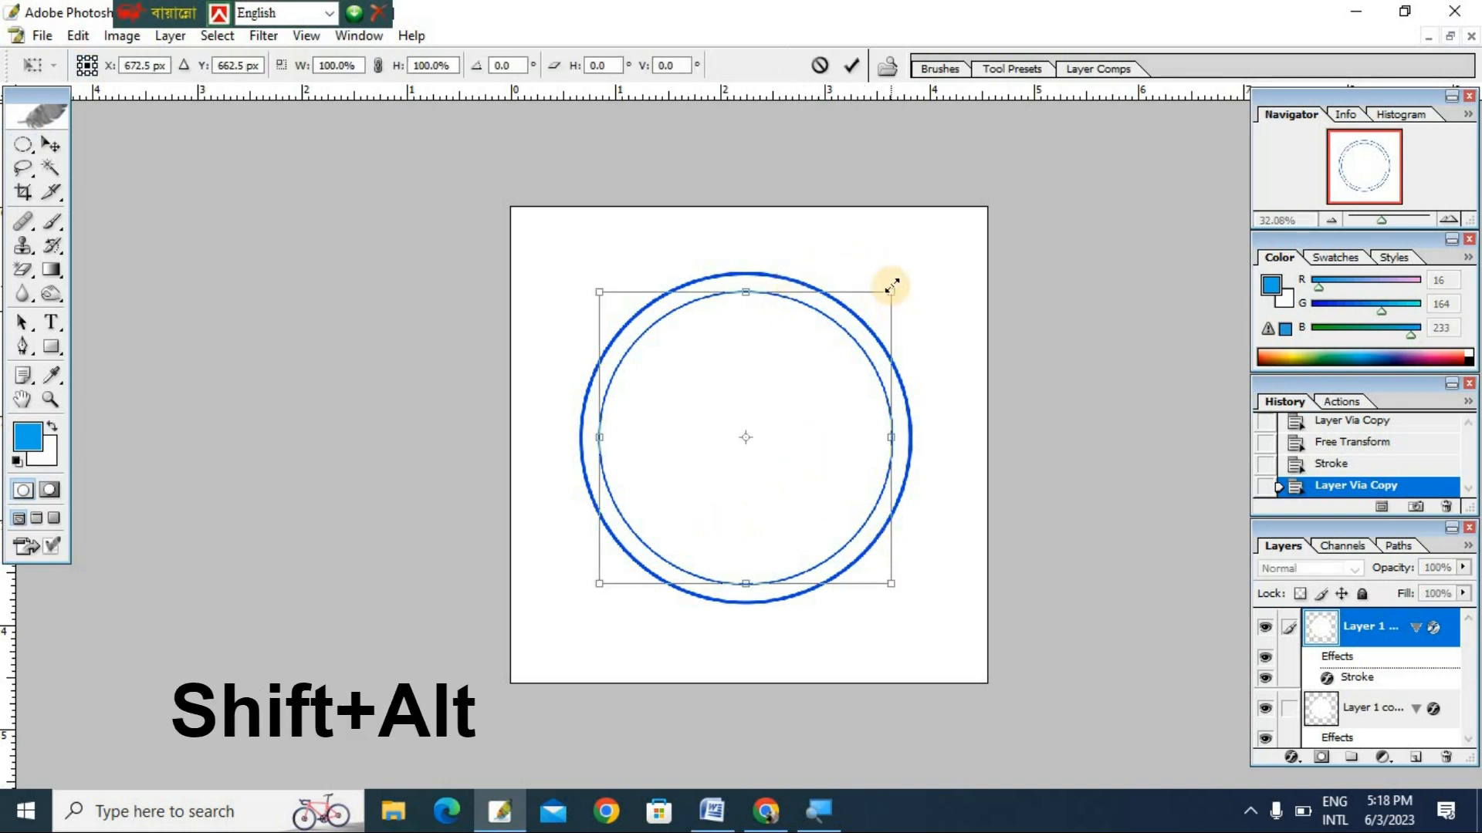
drag(892, 287, 861, 340)
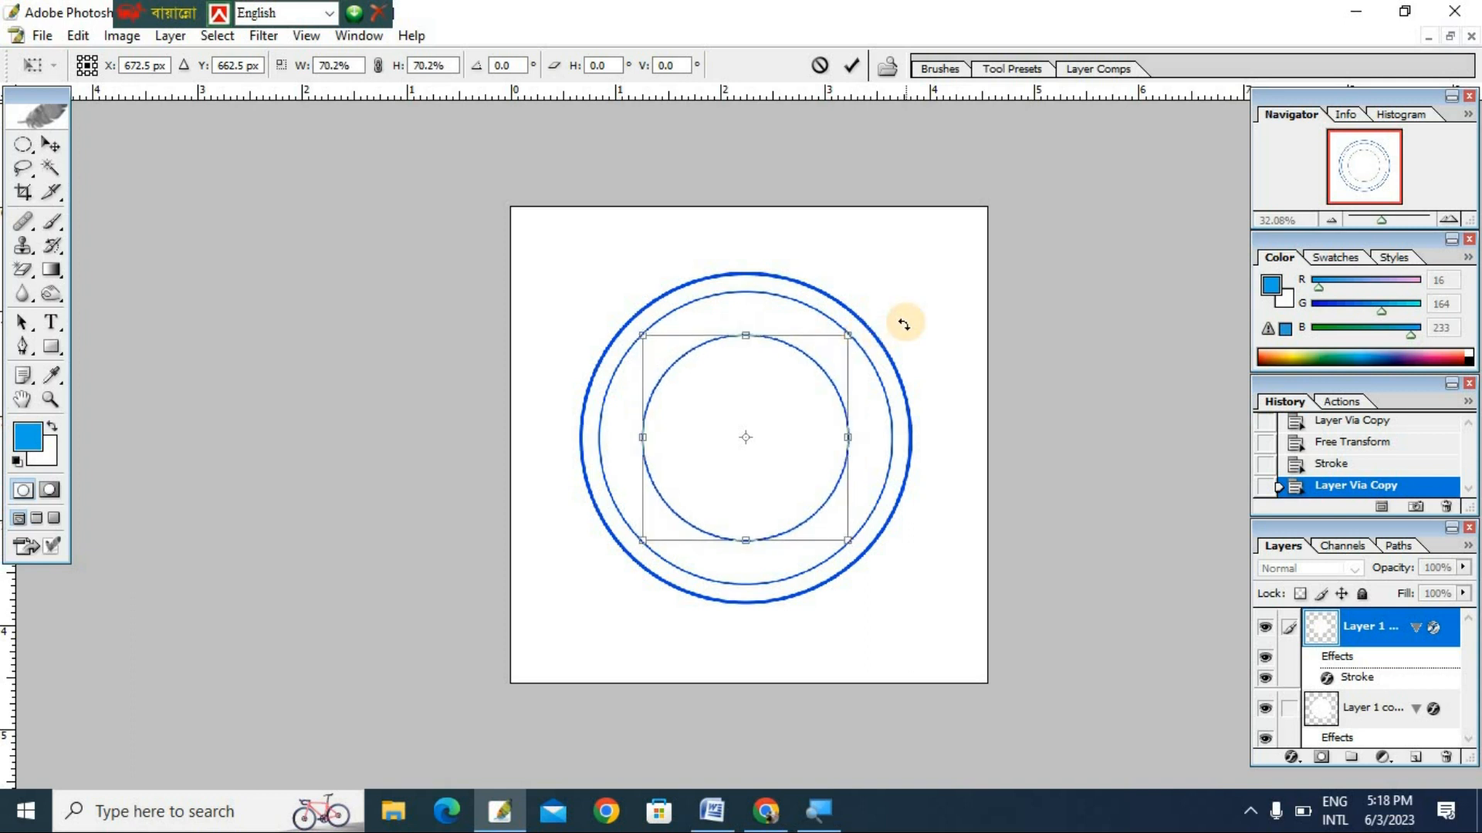
key(Return)
Apply a blue 0054FF Color Overlay to the middle circle's layer so that it forms a ring.
scroll(905, 324, up, 6)
scroll(867, 328, down, 2)
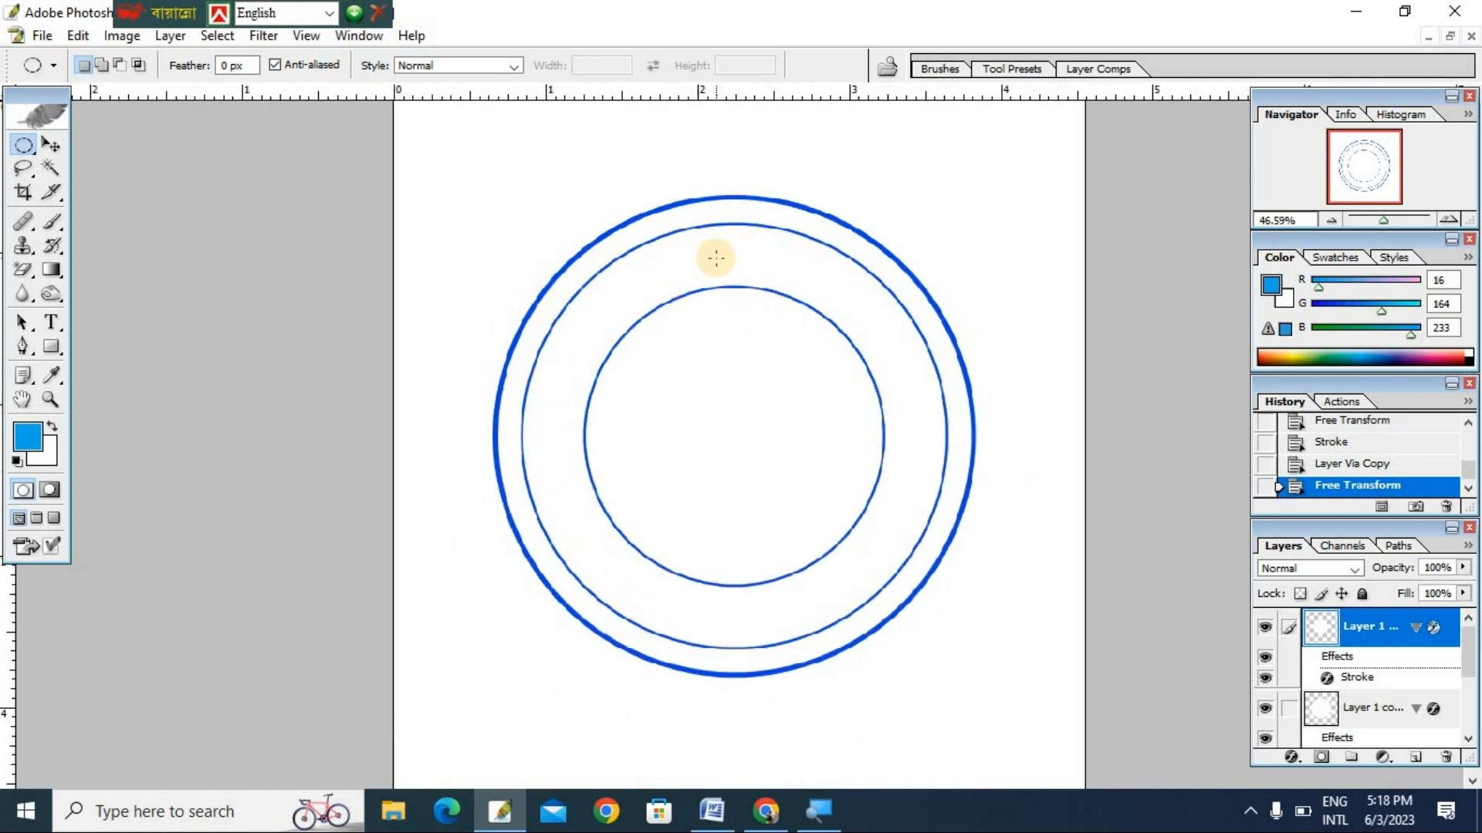
click(55, 145)
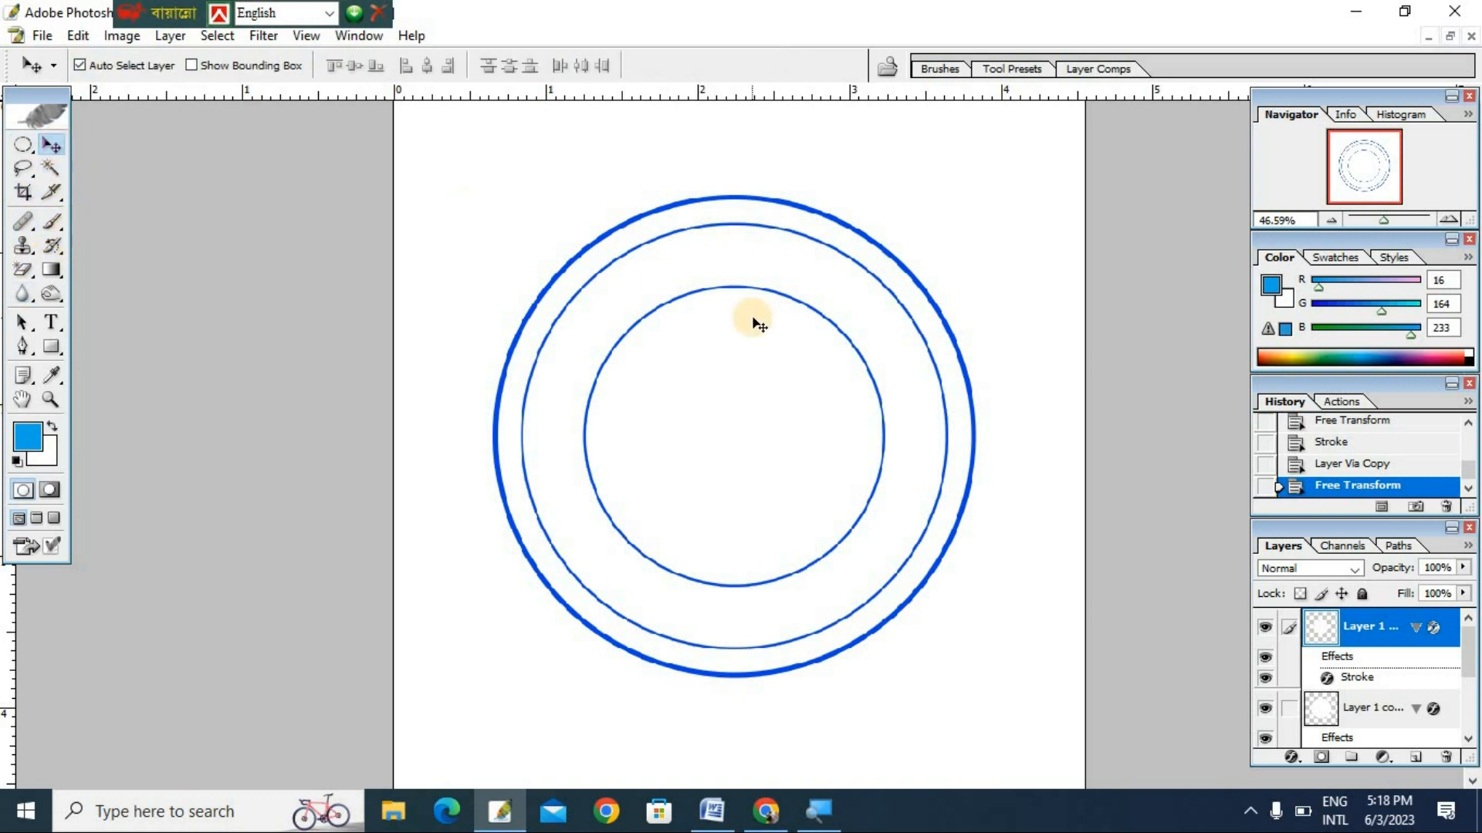
click(730, 263)
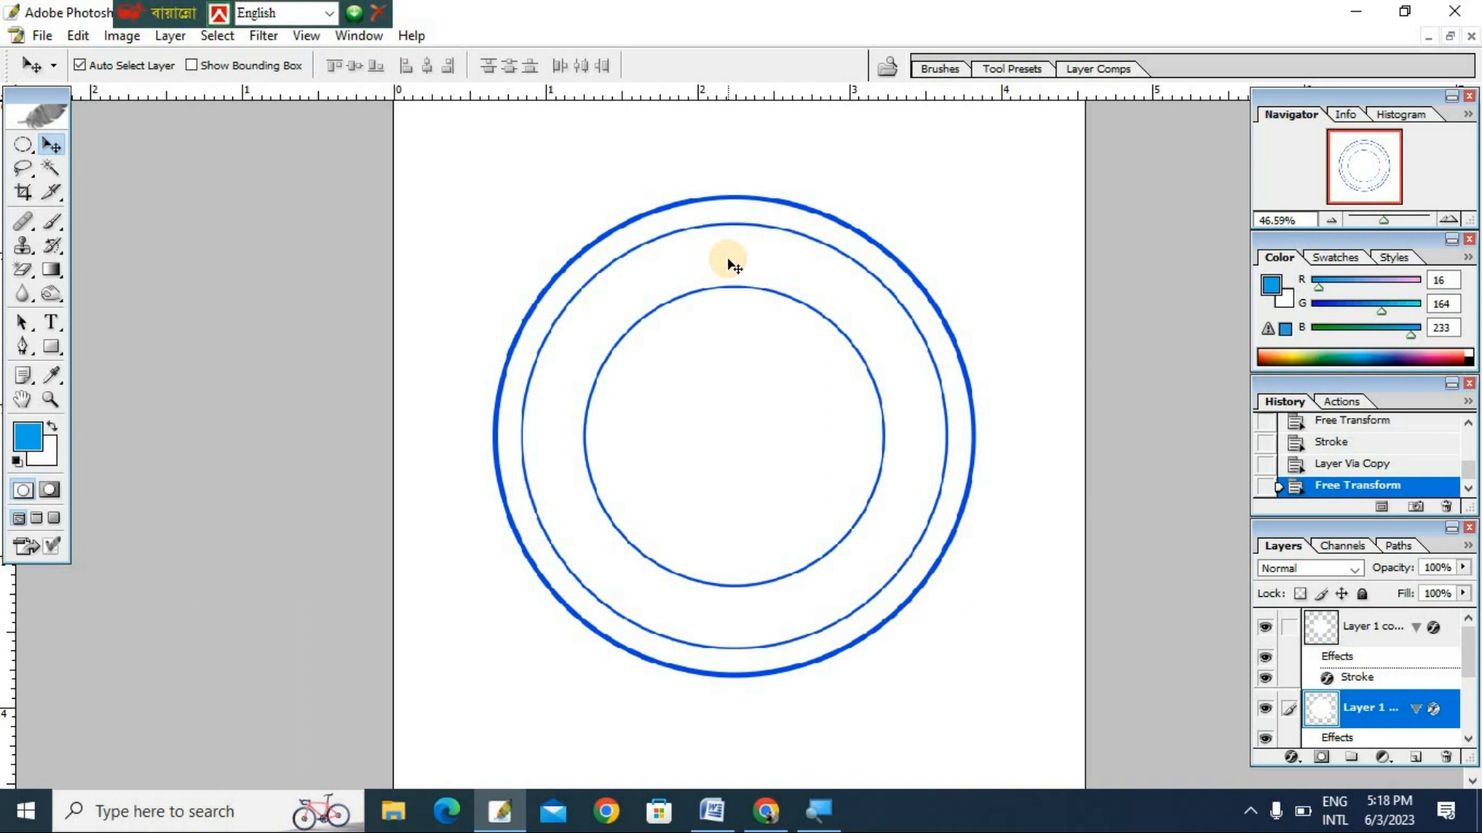
click(160, 39)
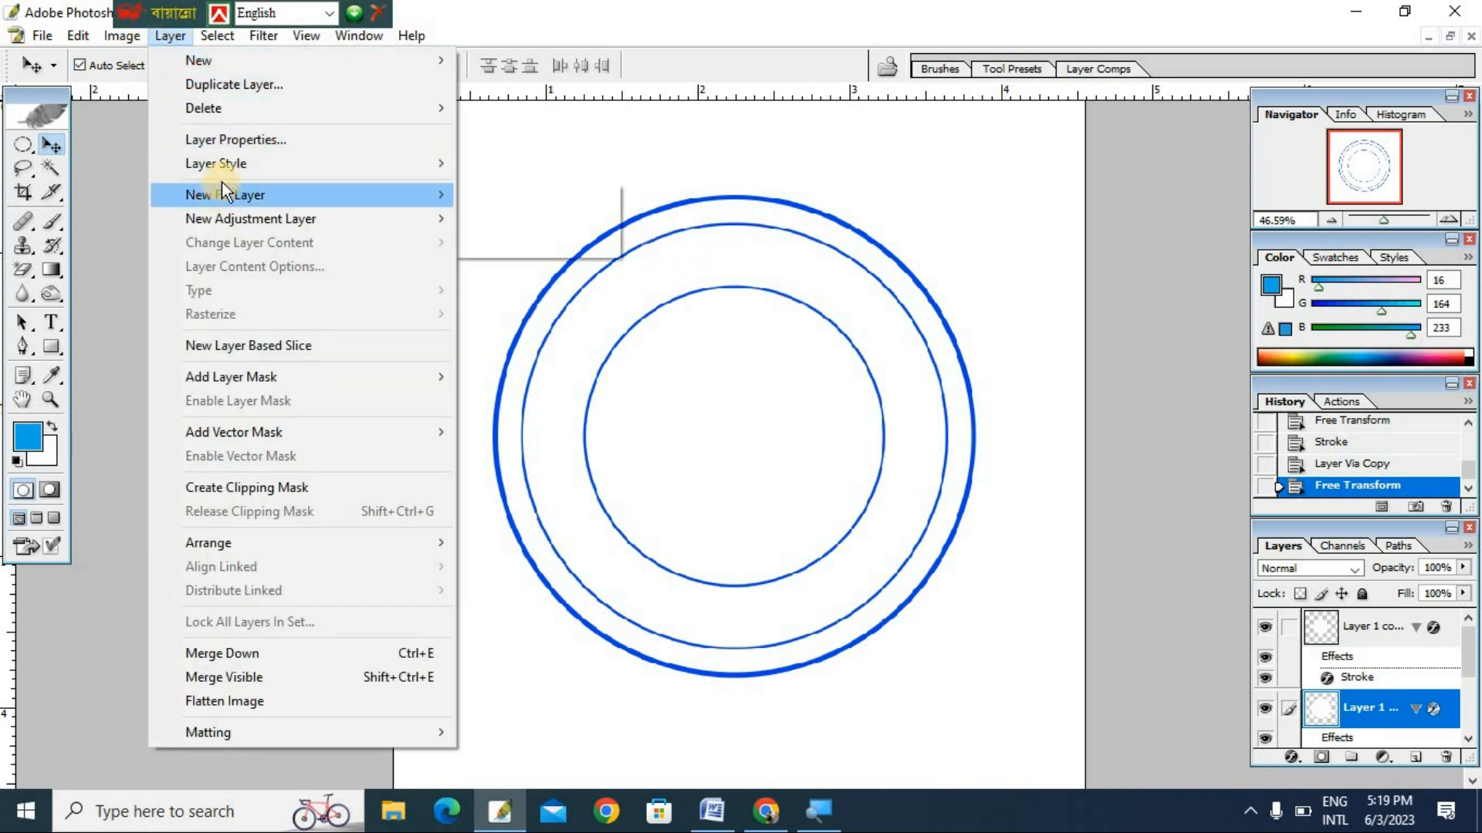
mouse_move(224, 166)
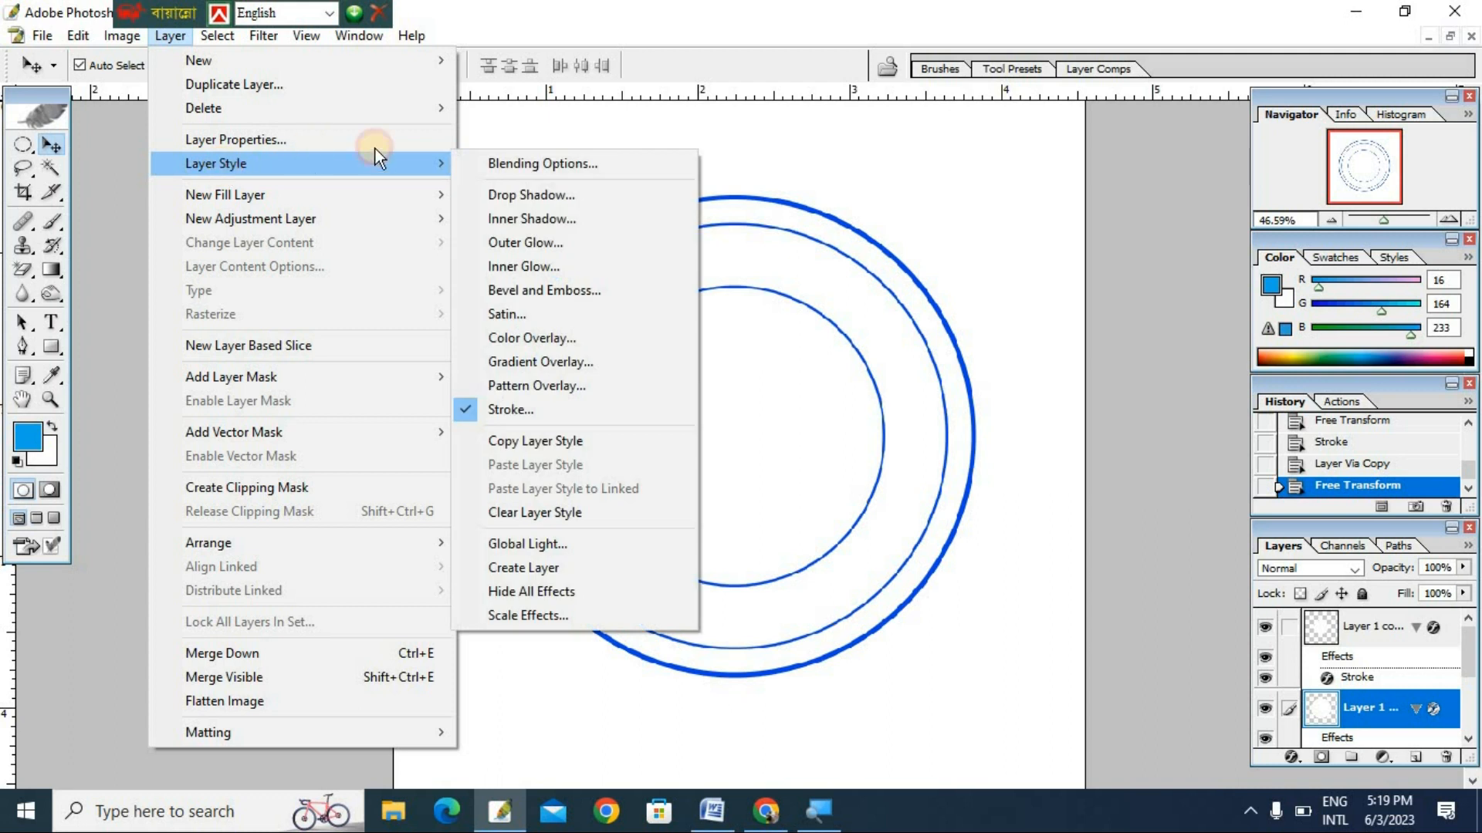
click(569, 337)
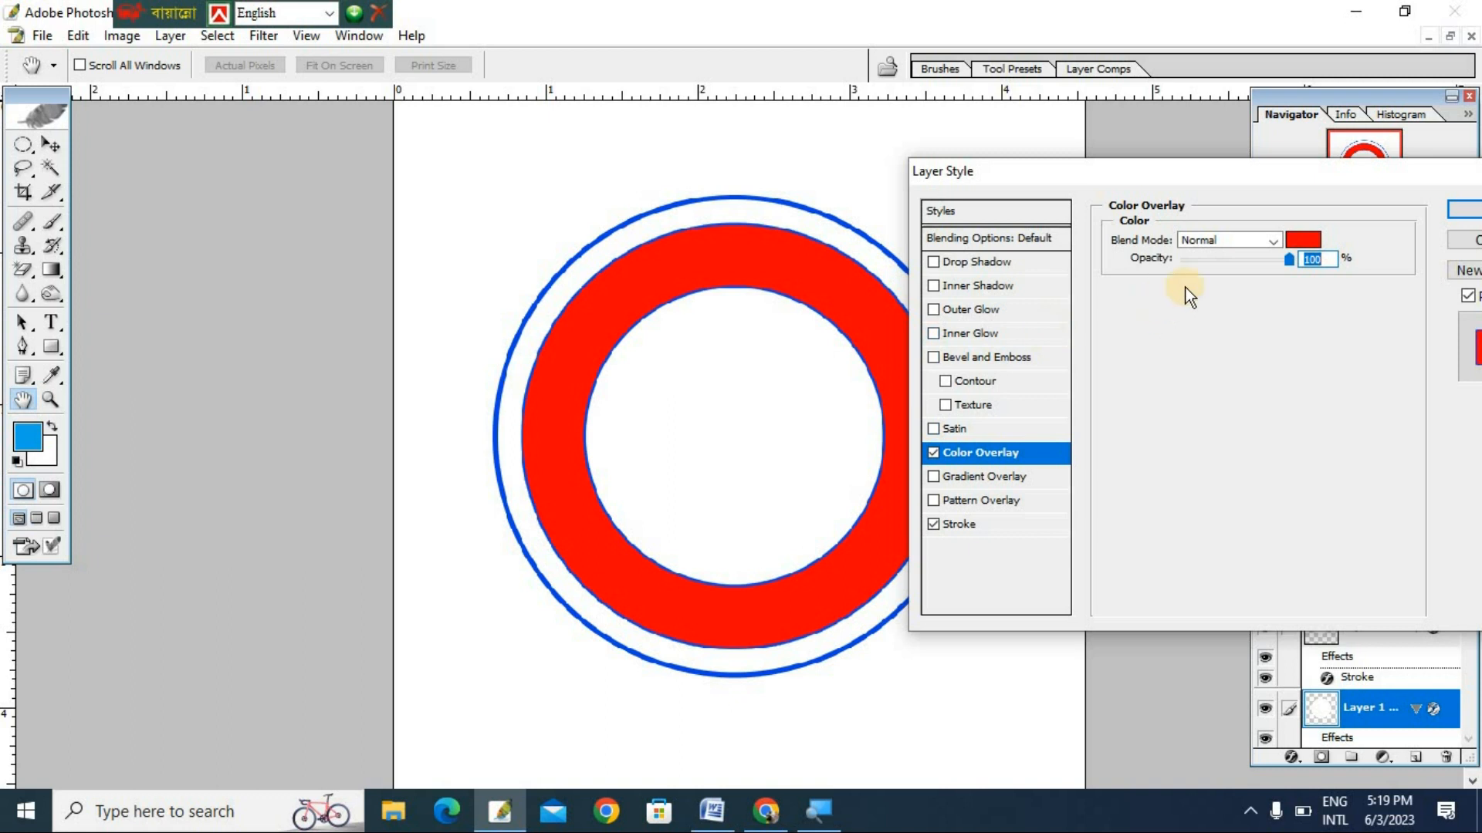
click(1105, 373)
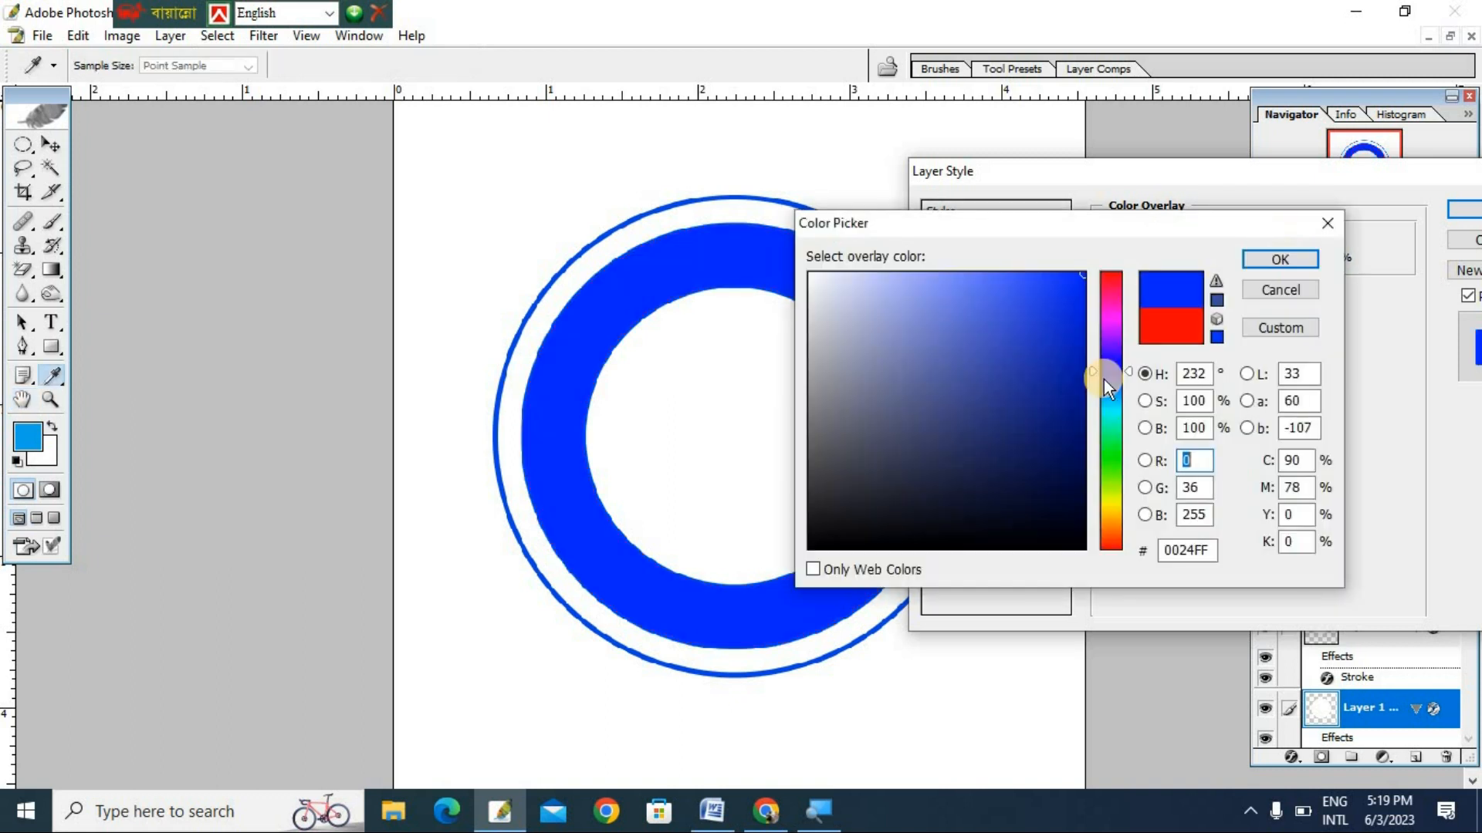
drag(1105, 381, 1104, 386)
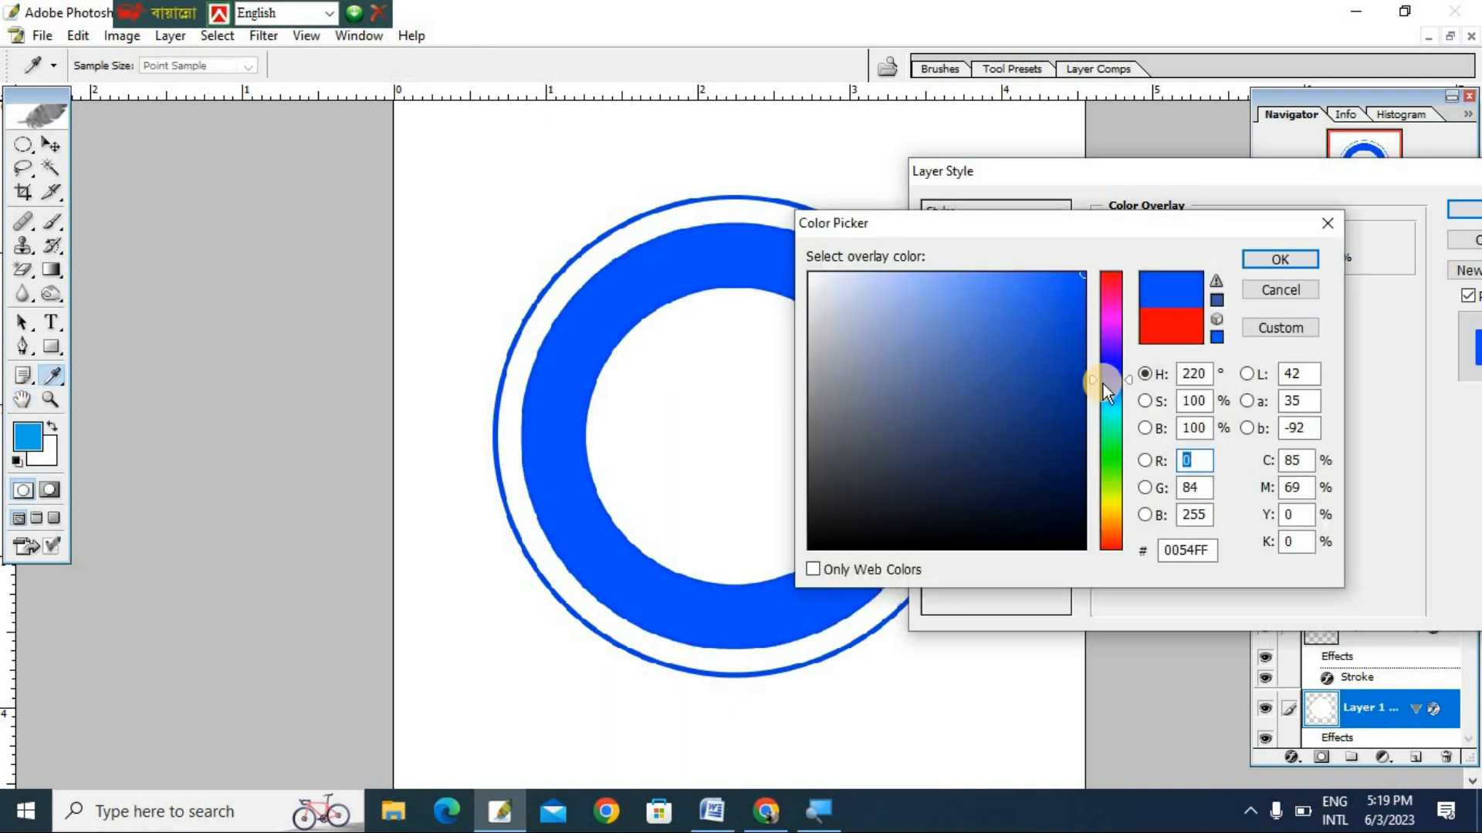
key(Return)
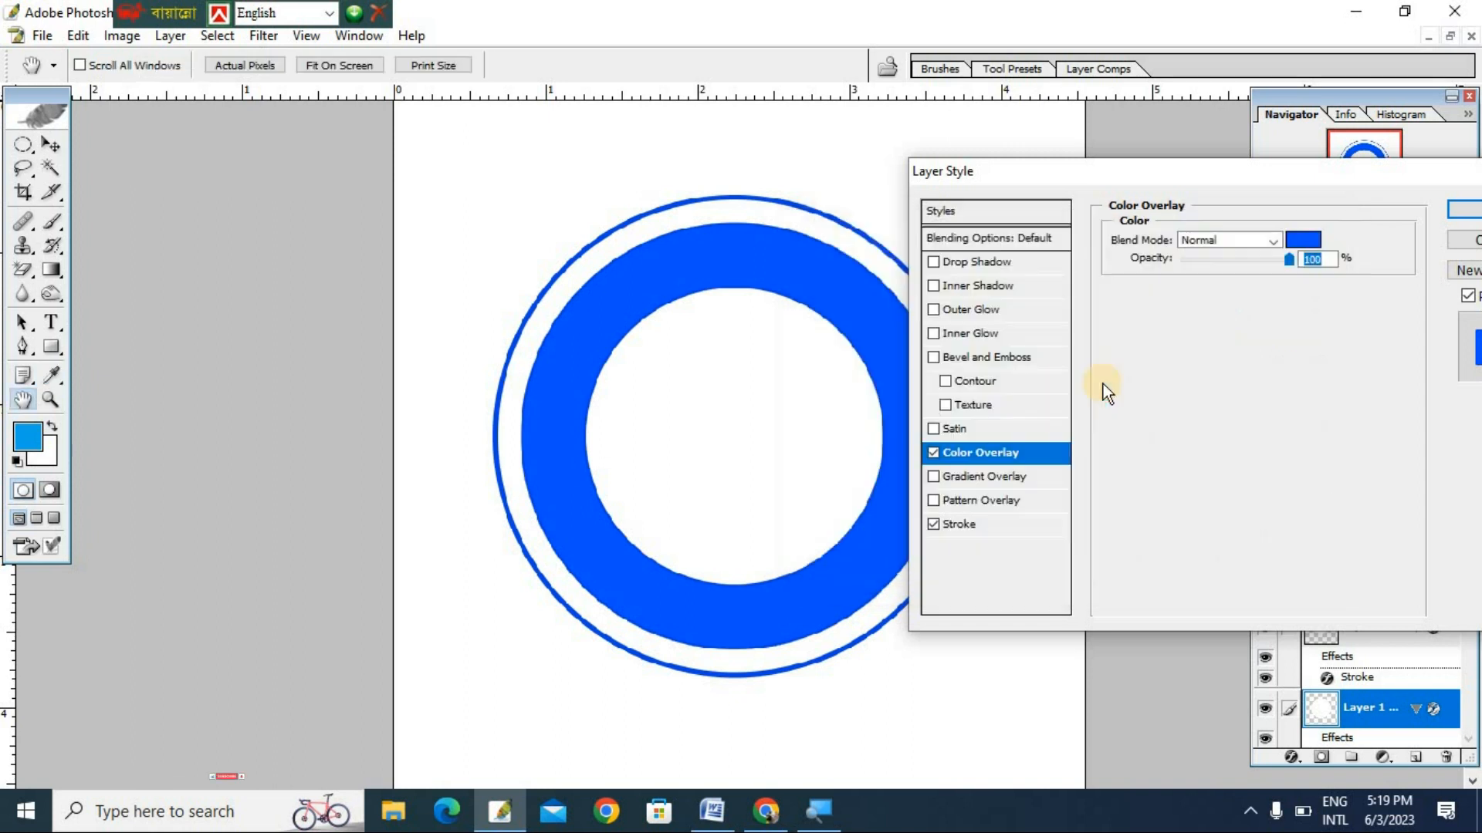
key(Return)
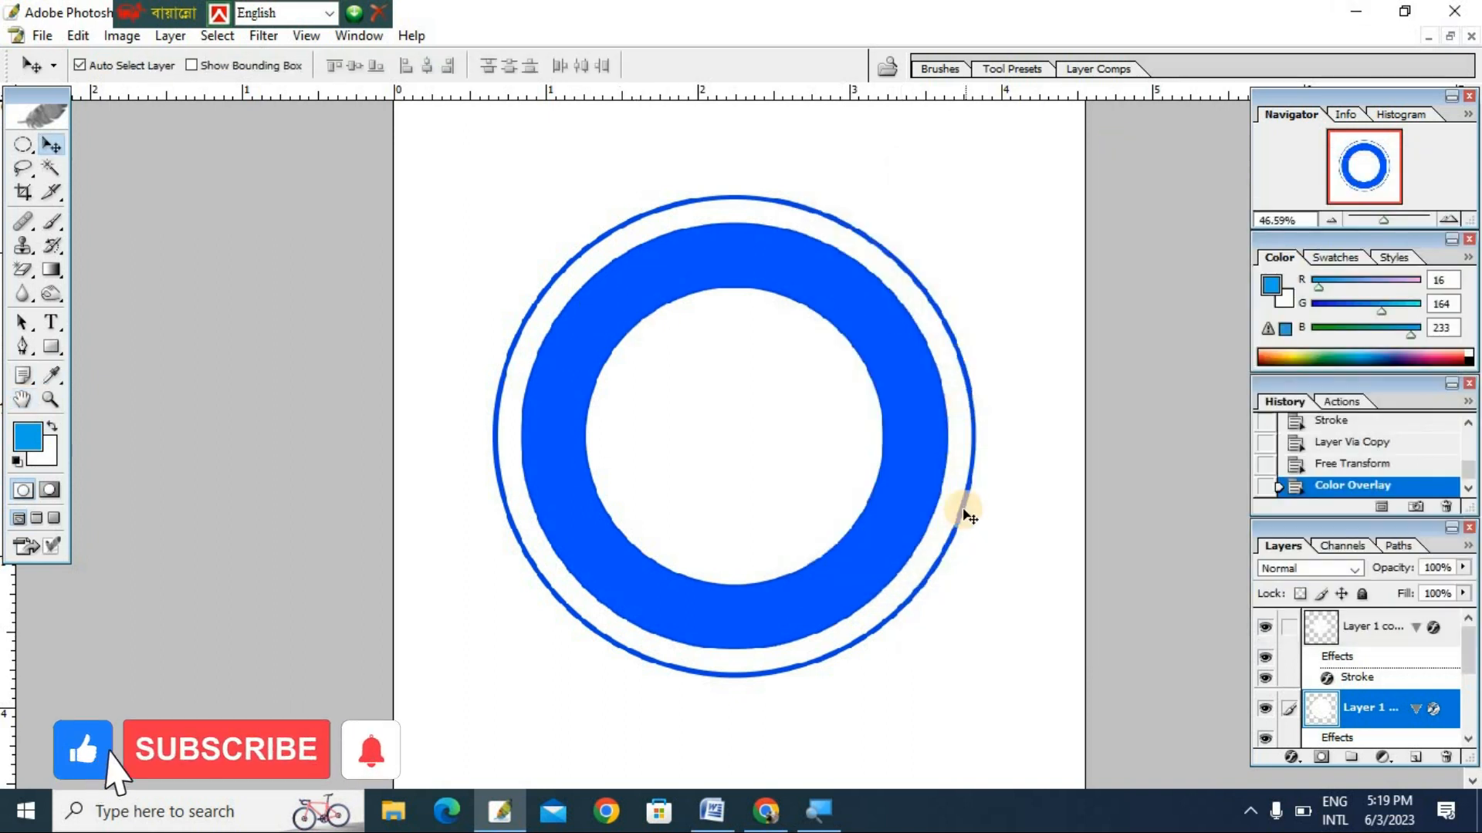
Add the text "TDS ONLLINE ZONE" at 12 pt in WinSoft Pro Medium inside the inner circle and colour it black.
click(46, 321)
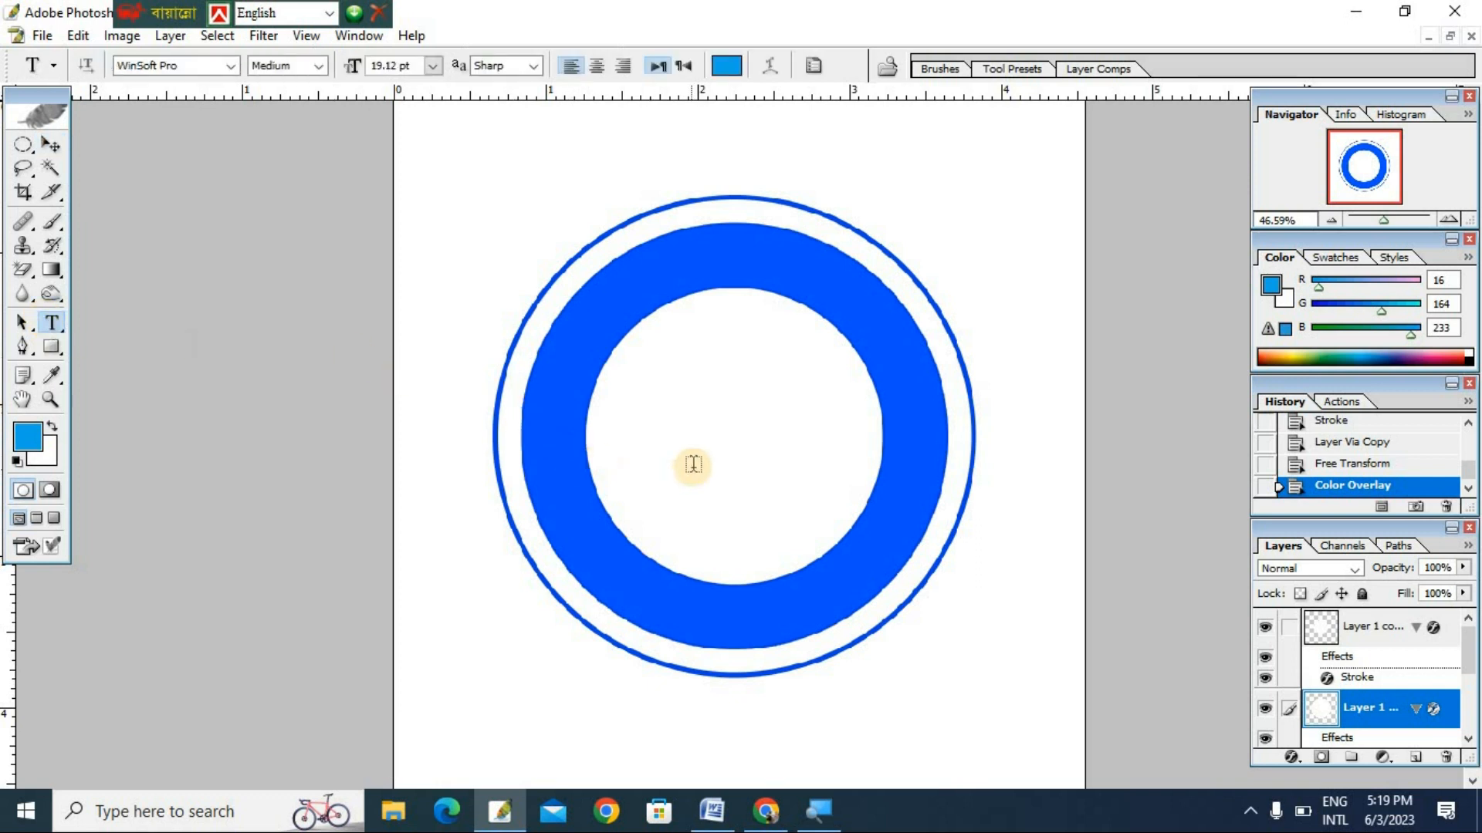
click(655, 438)
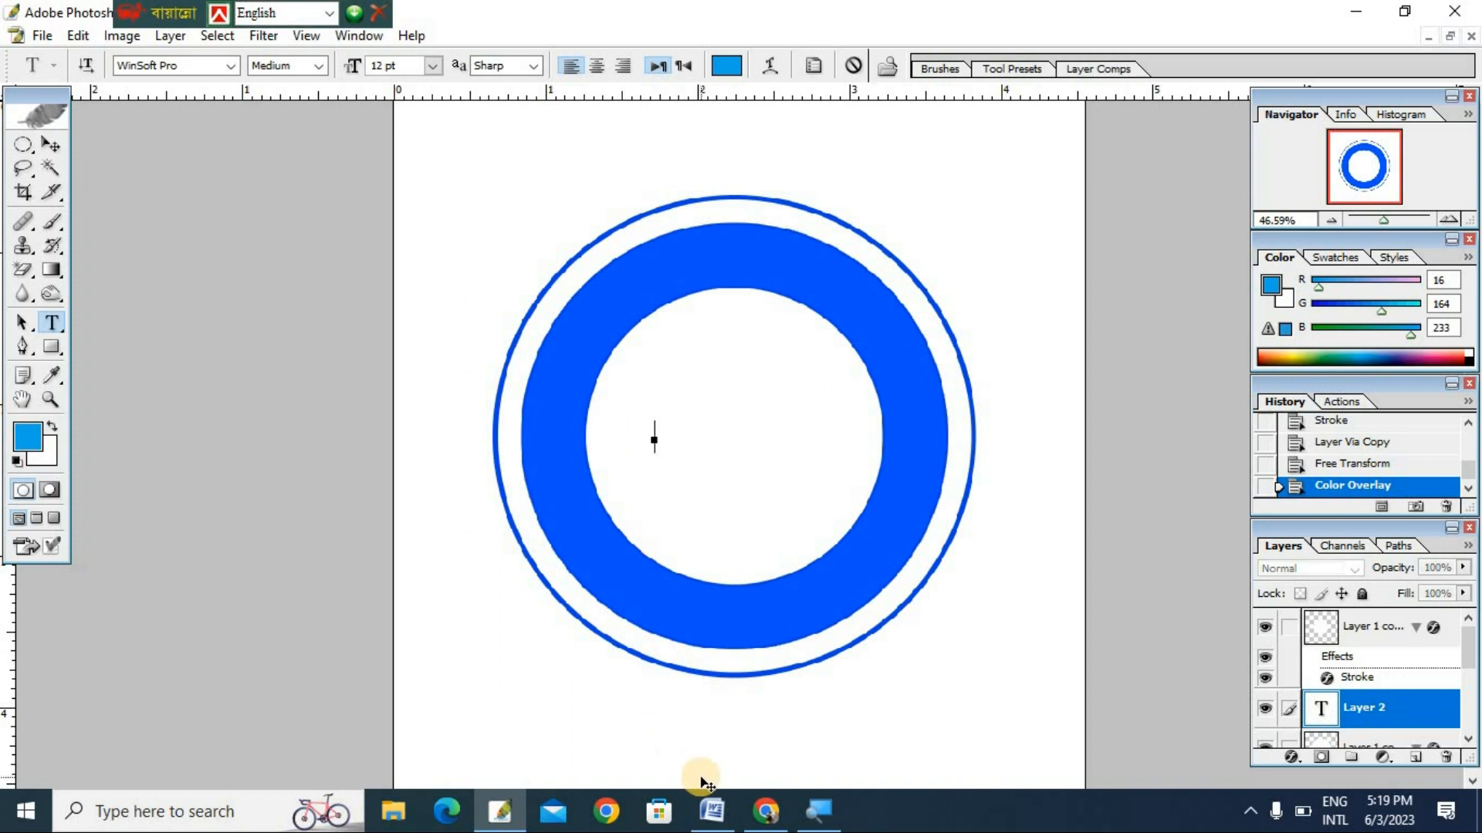
key(Return)
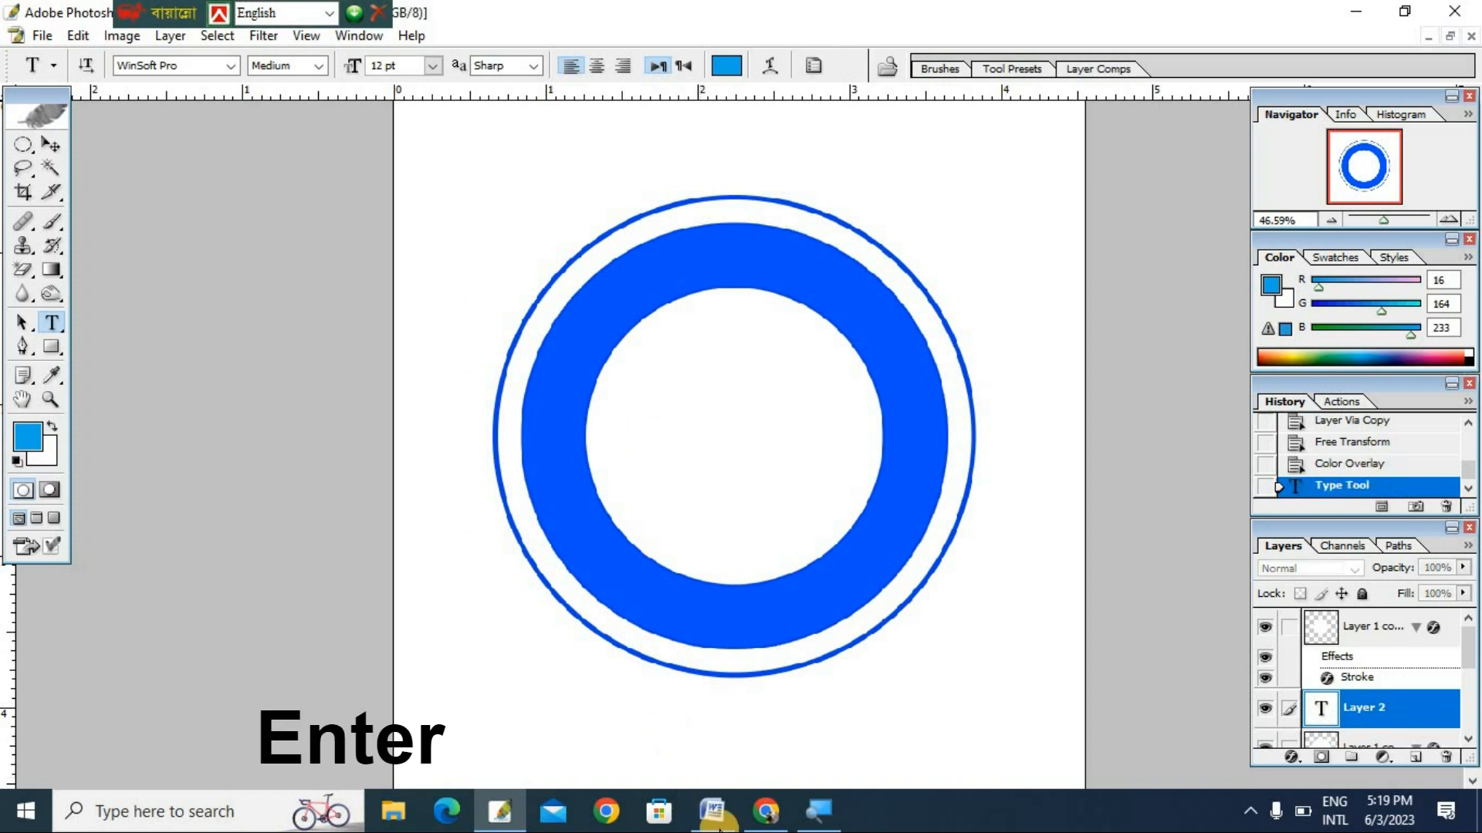
click(733, 80)
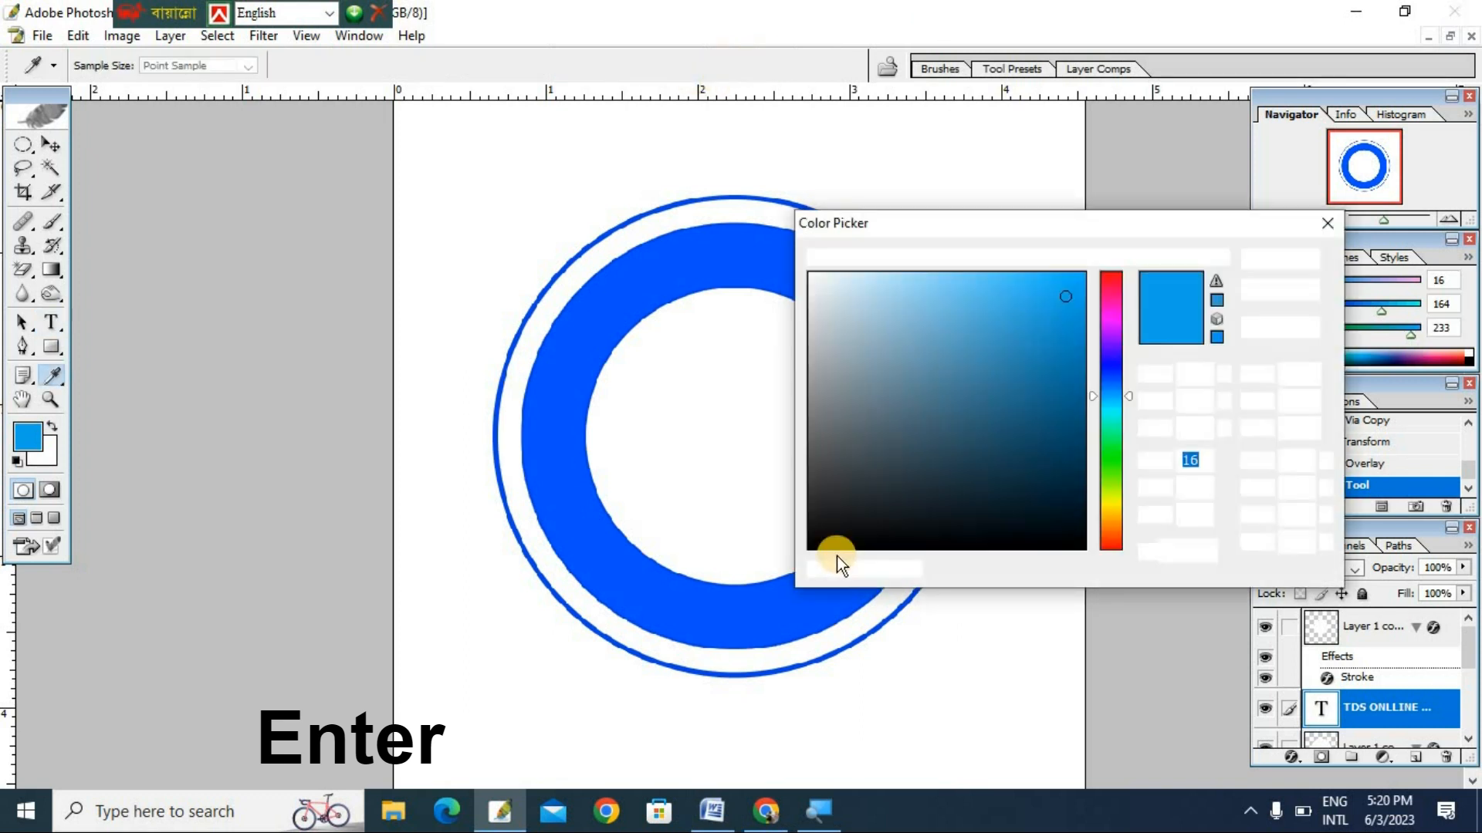
click(836, 563)
key(Return)
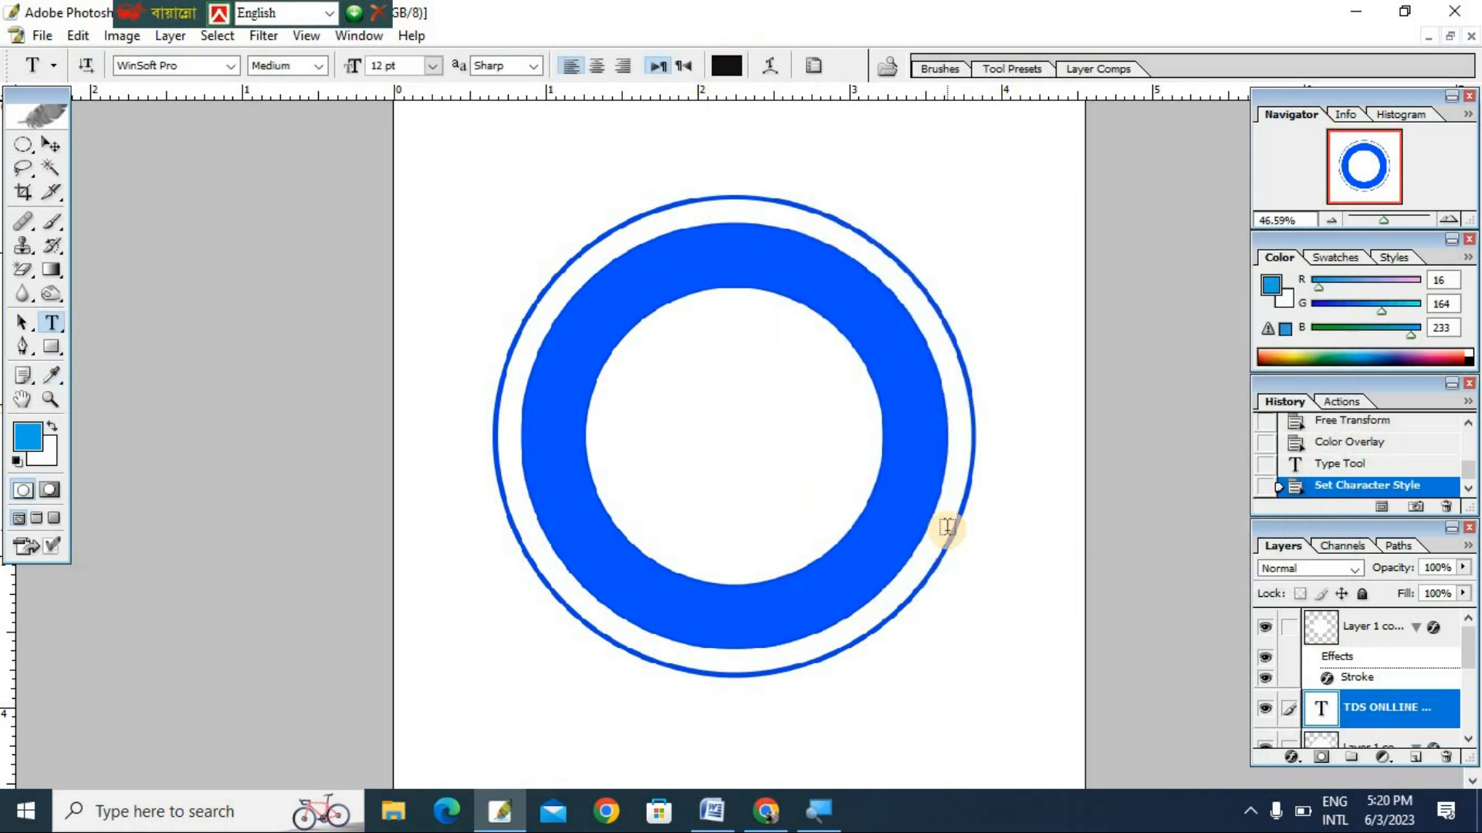
Enlarge the text to about 49 pt and move it over the upper part of the blue ring.
key(ctrl+t)
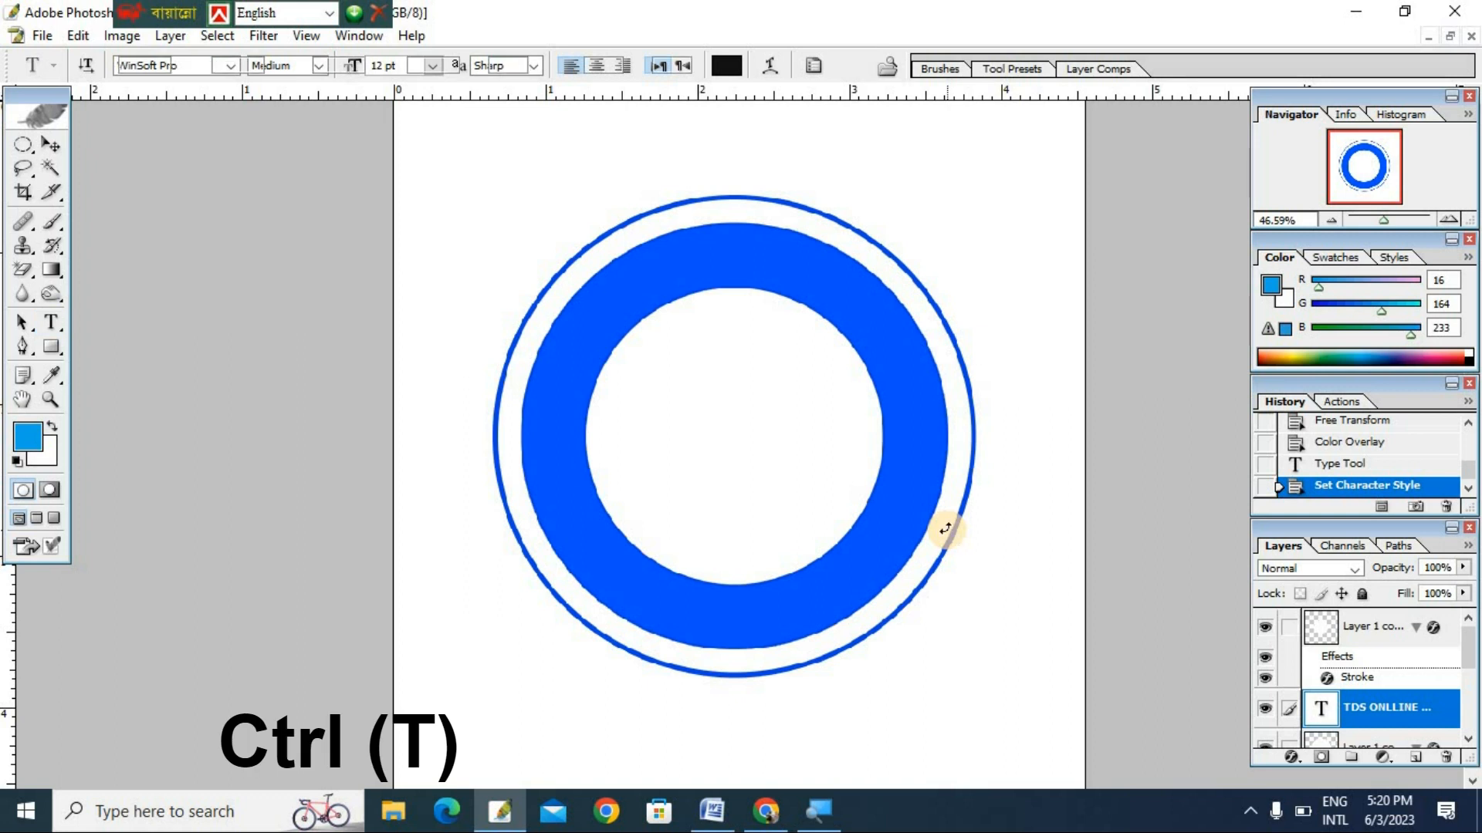
key(shift+alt)
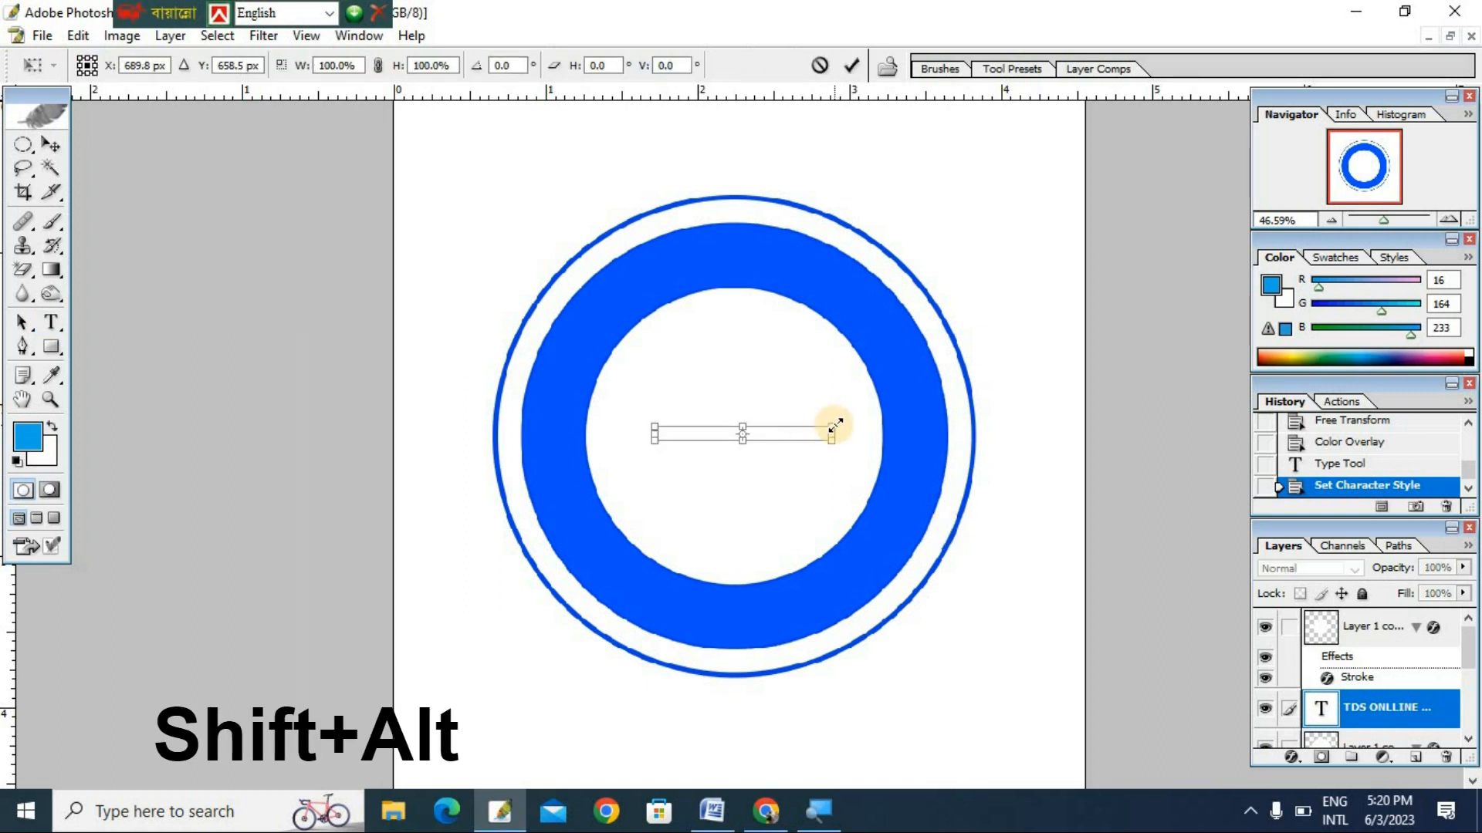
drag(834, 425, 1039, 383)
drag(899, 396, 831, 300)
key(Return)
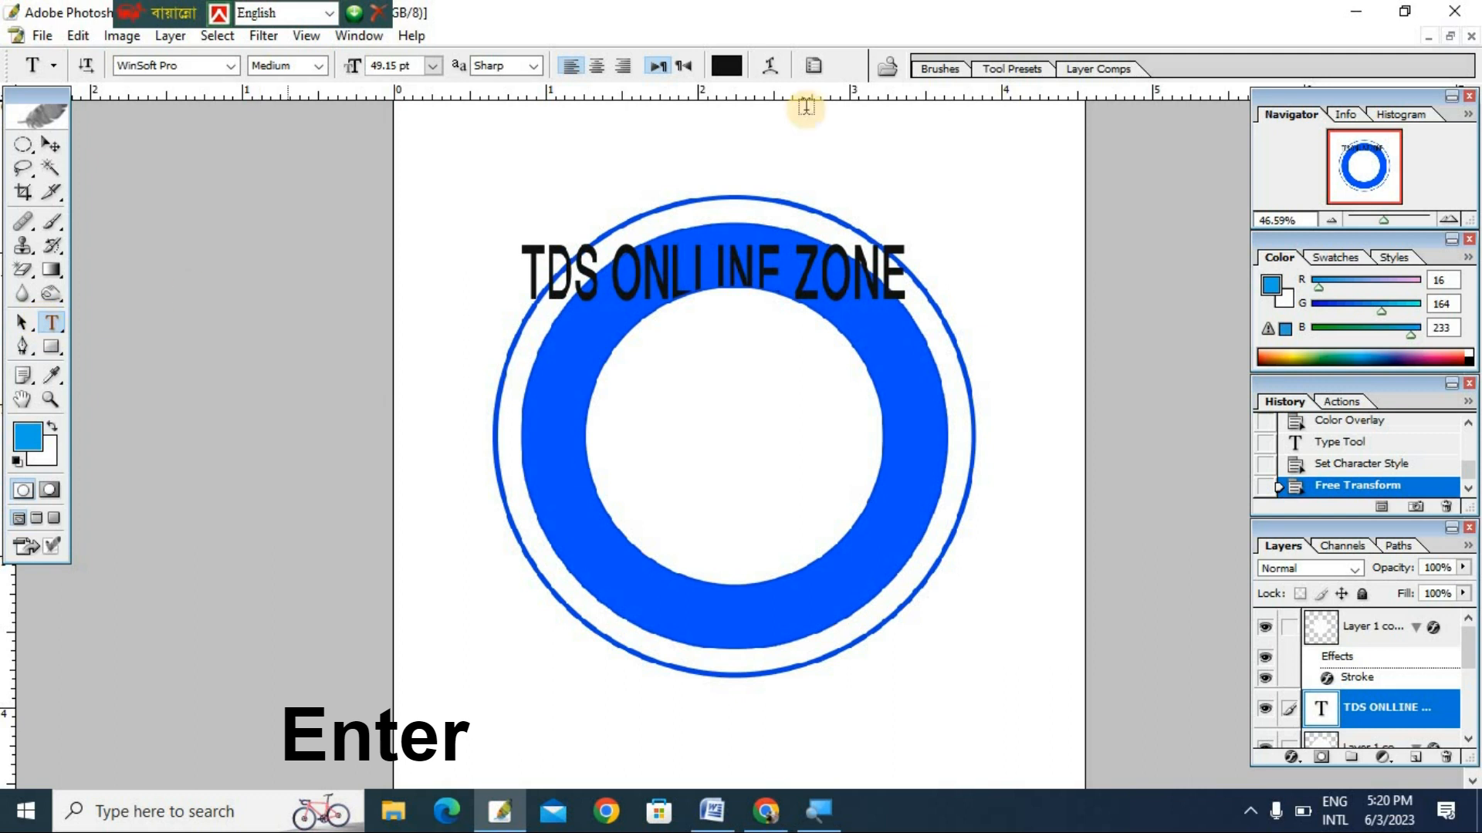
Warp the text with the horizontal Arc style and a Bend of +100%.
click(768, 64)
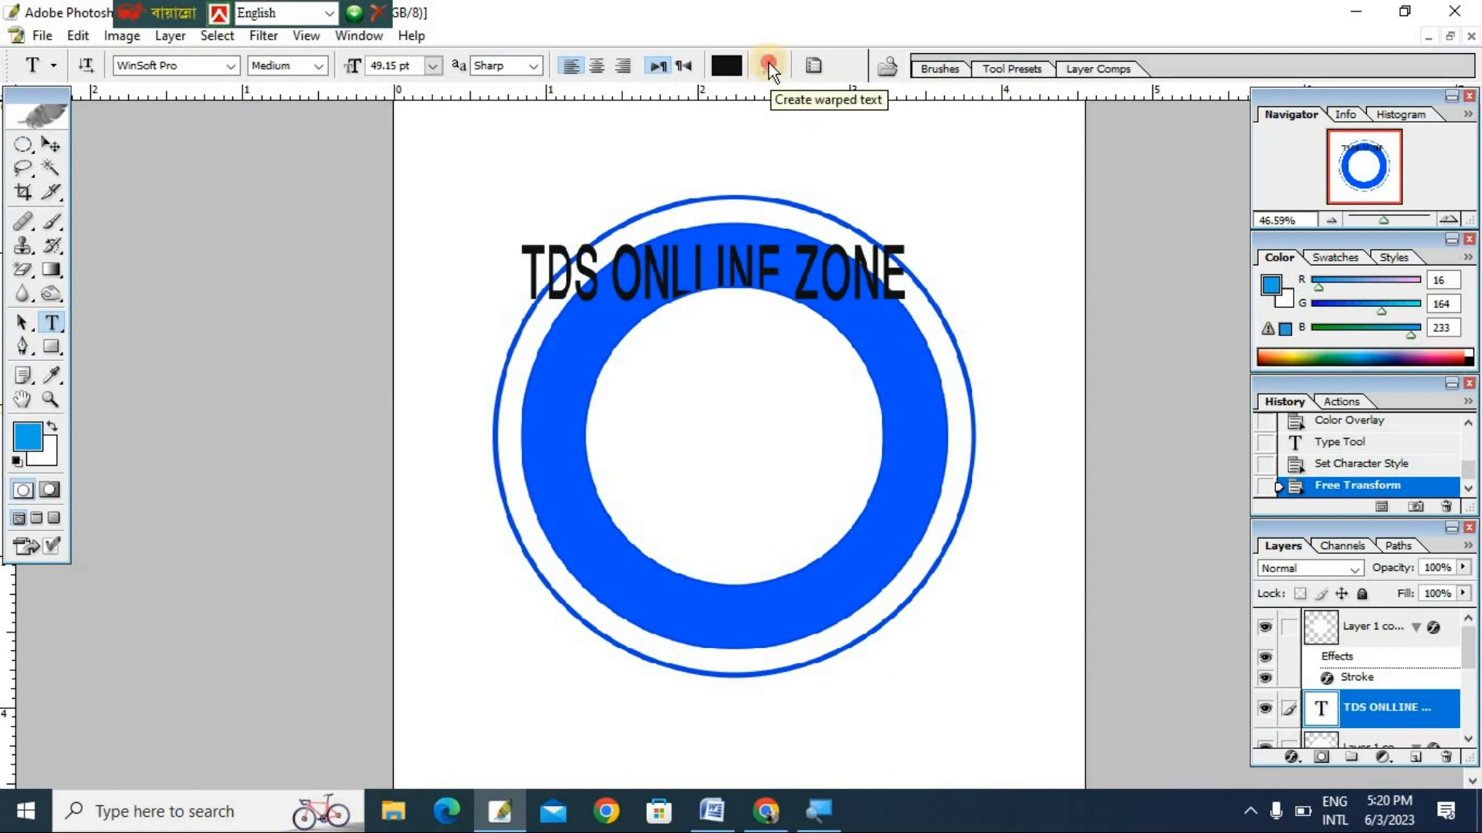
click(322, 214)
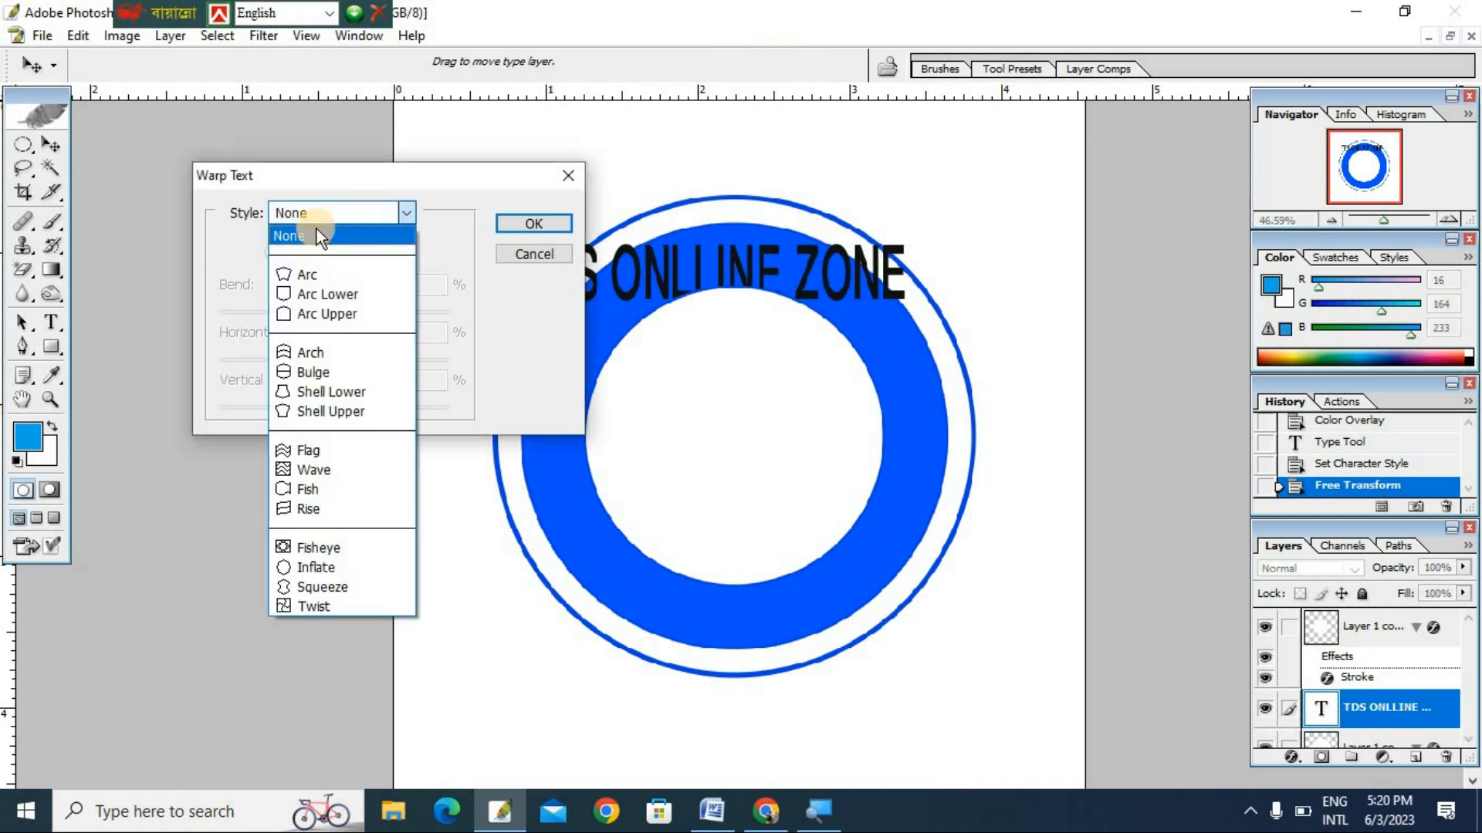
click(316, 276)
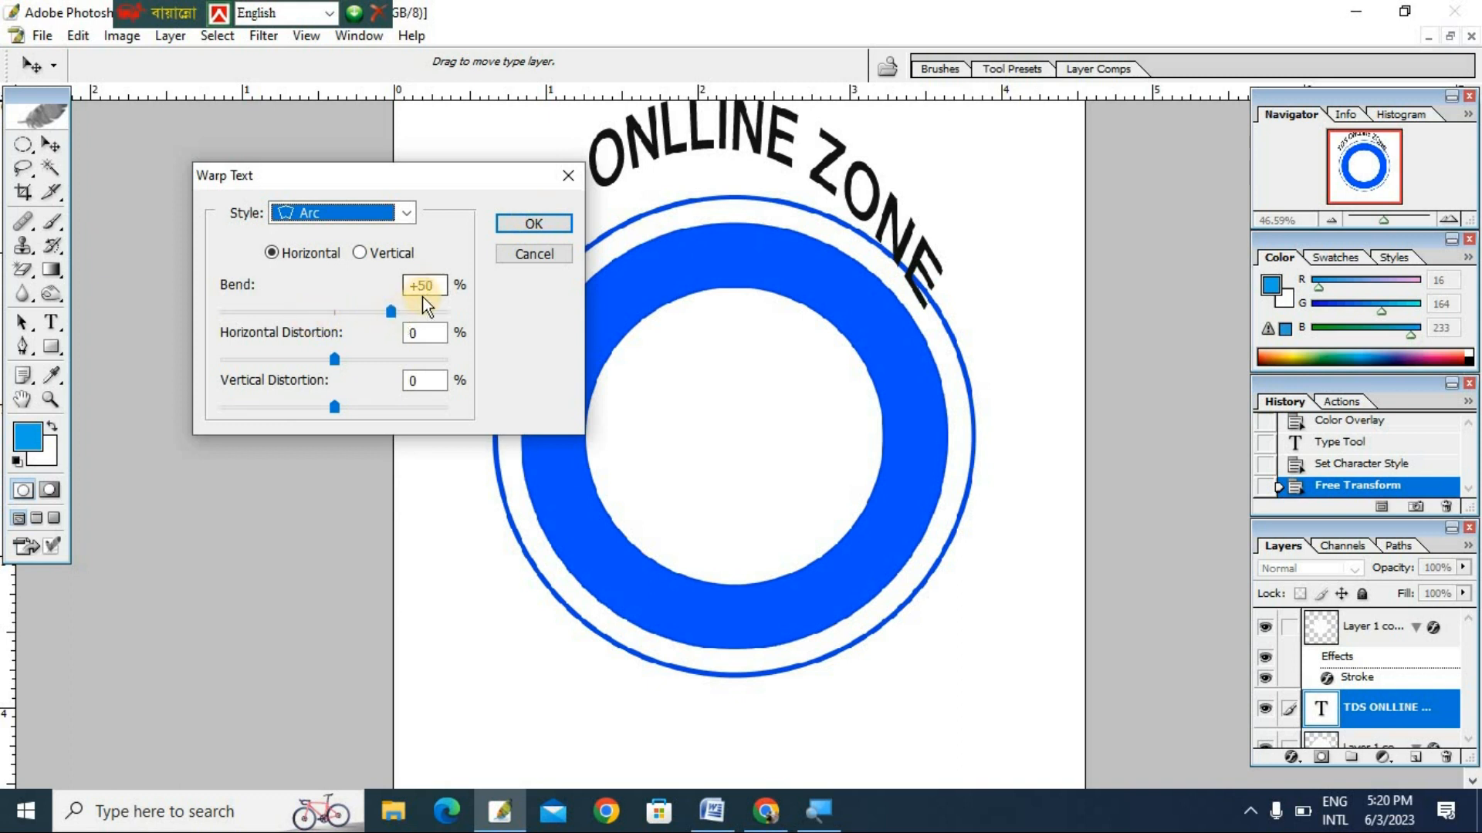
drag(408, 303, 473, 317)
key(Return)
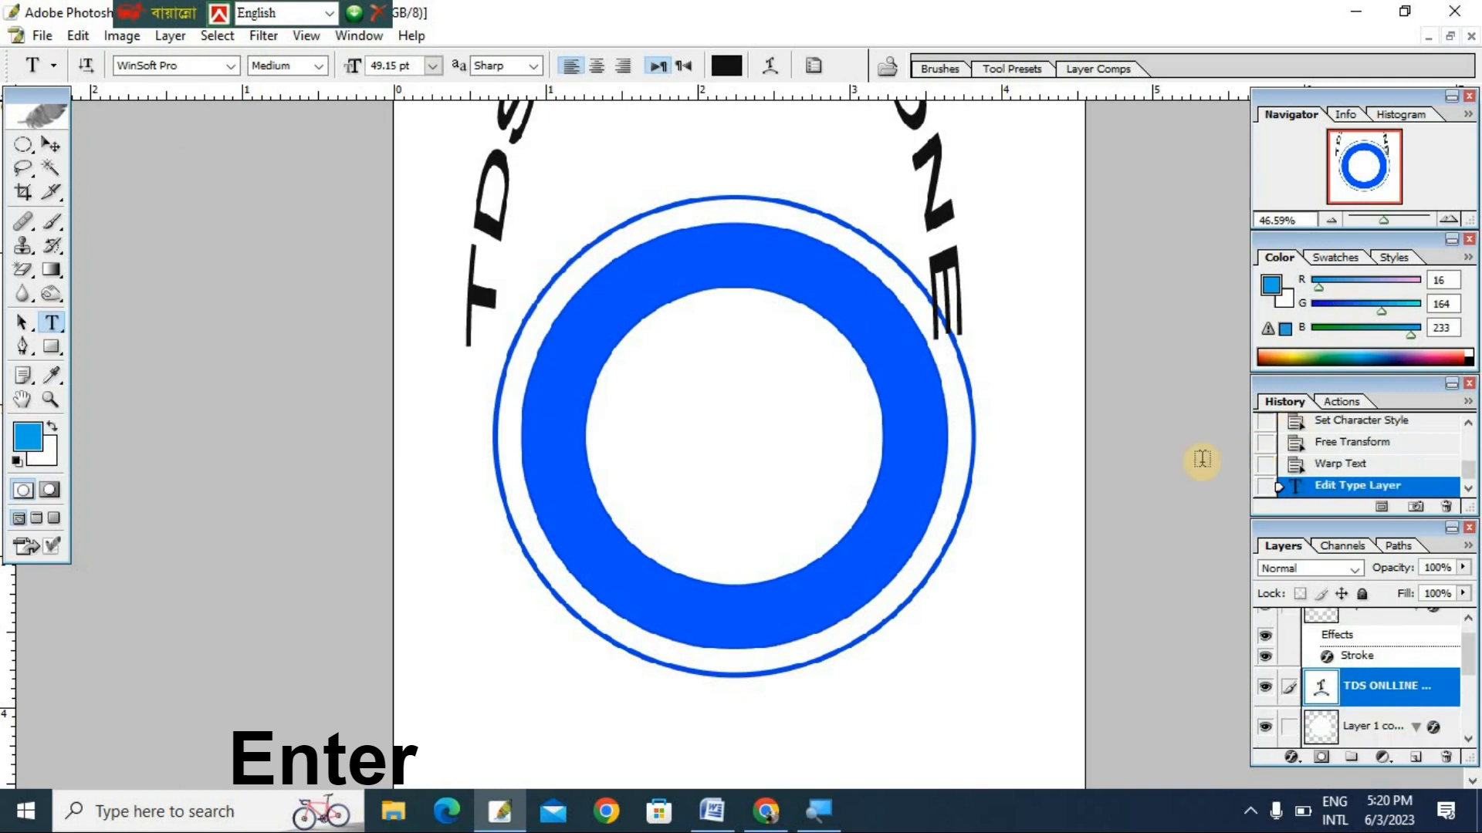
Scale the arched text to 77.9% width and 38.5% height and position it along the upper half of the blue ring.
key(ctrl+t)
drag(803, 193, 927, 357)
drag(813, 249, 856, 340)
drag(980, 451, 924, 438)
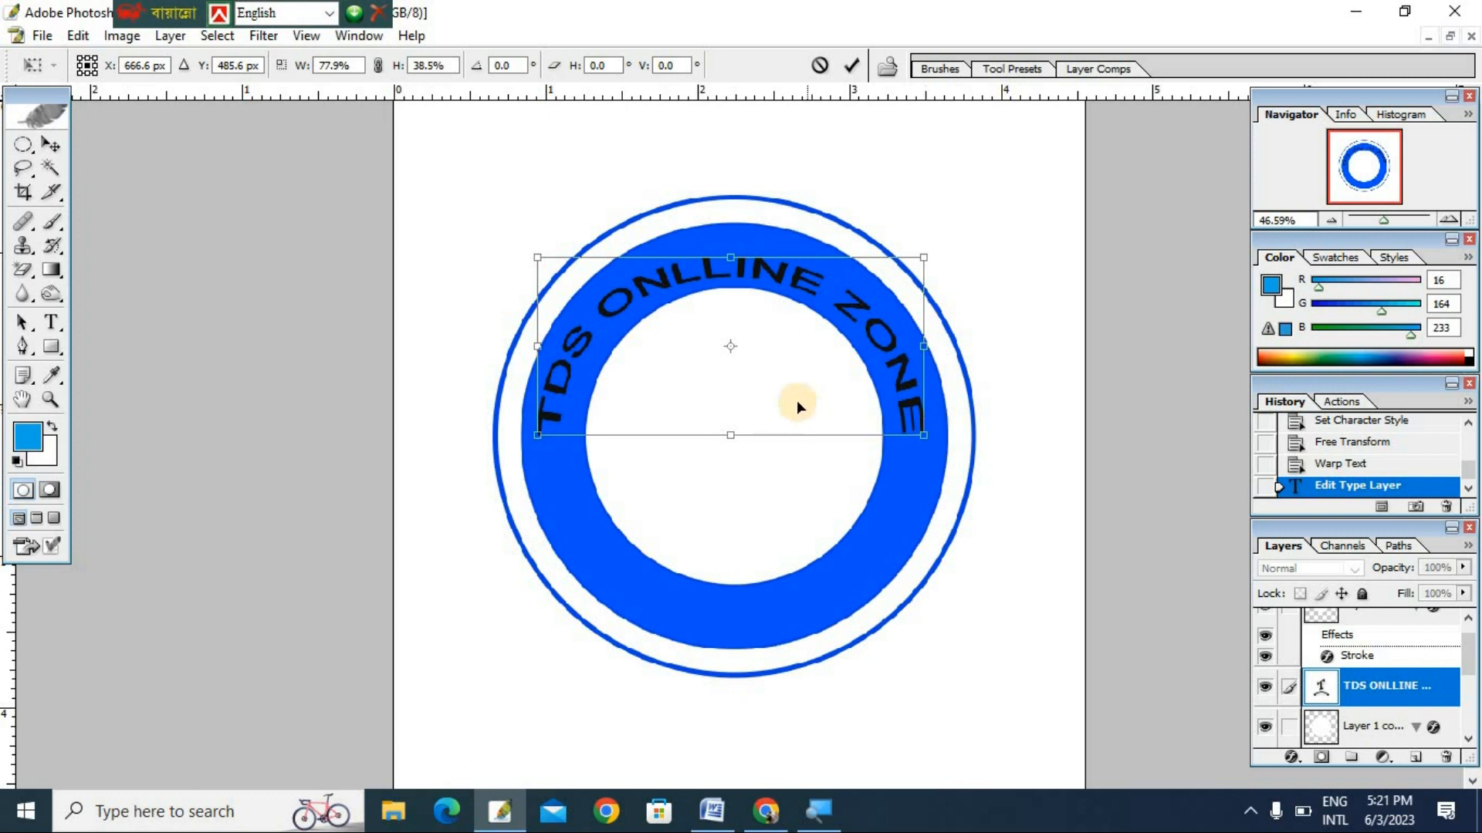
drag(796, 401, 799, 386)
key(Return)
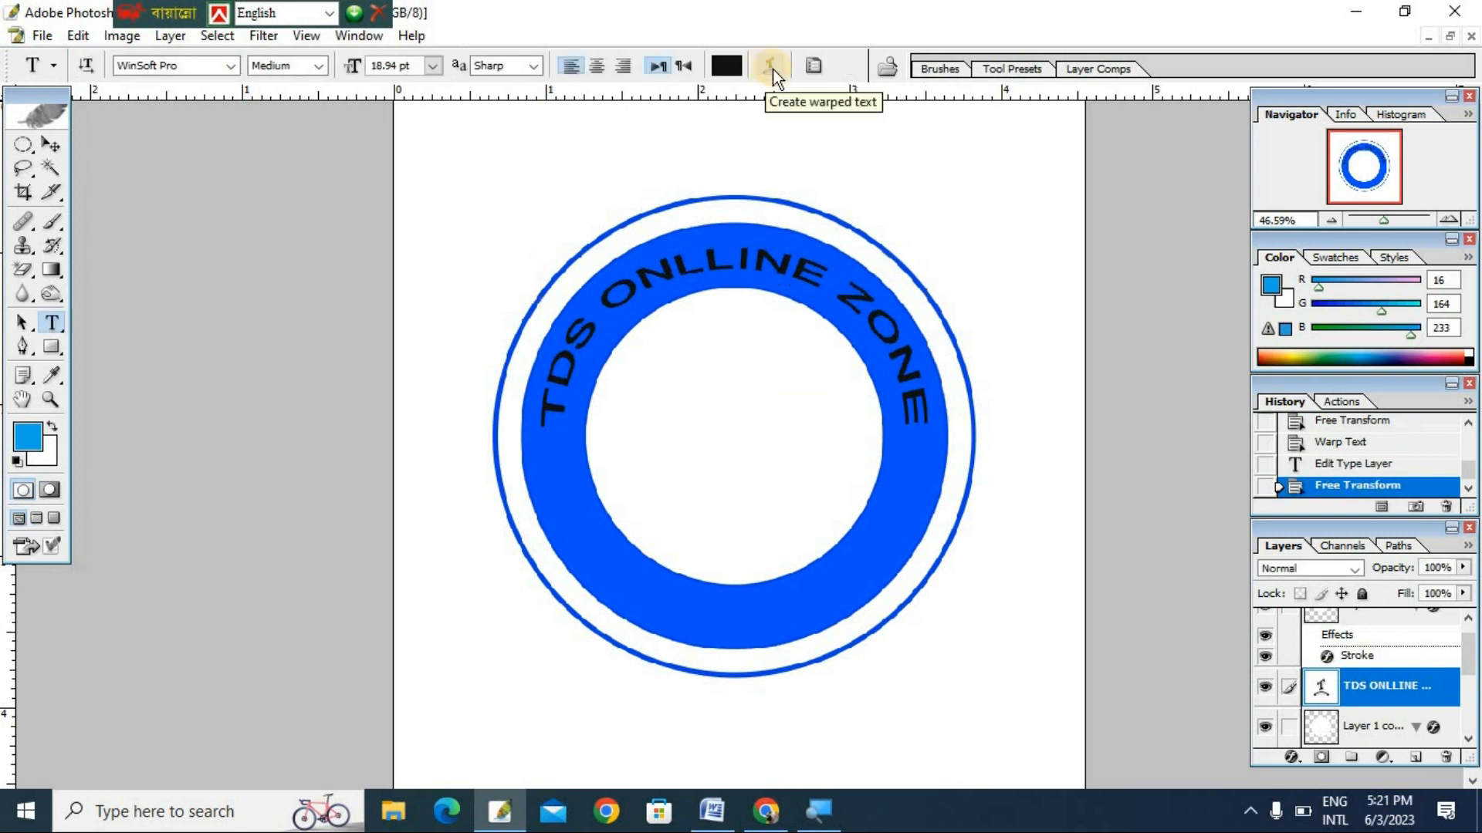
Set the Vertical Distortion of the arched text's warp to -10%.
click(772, 68)
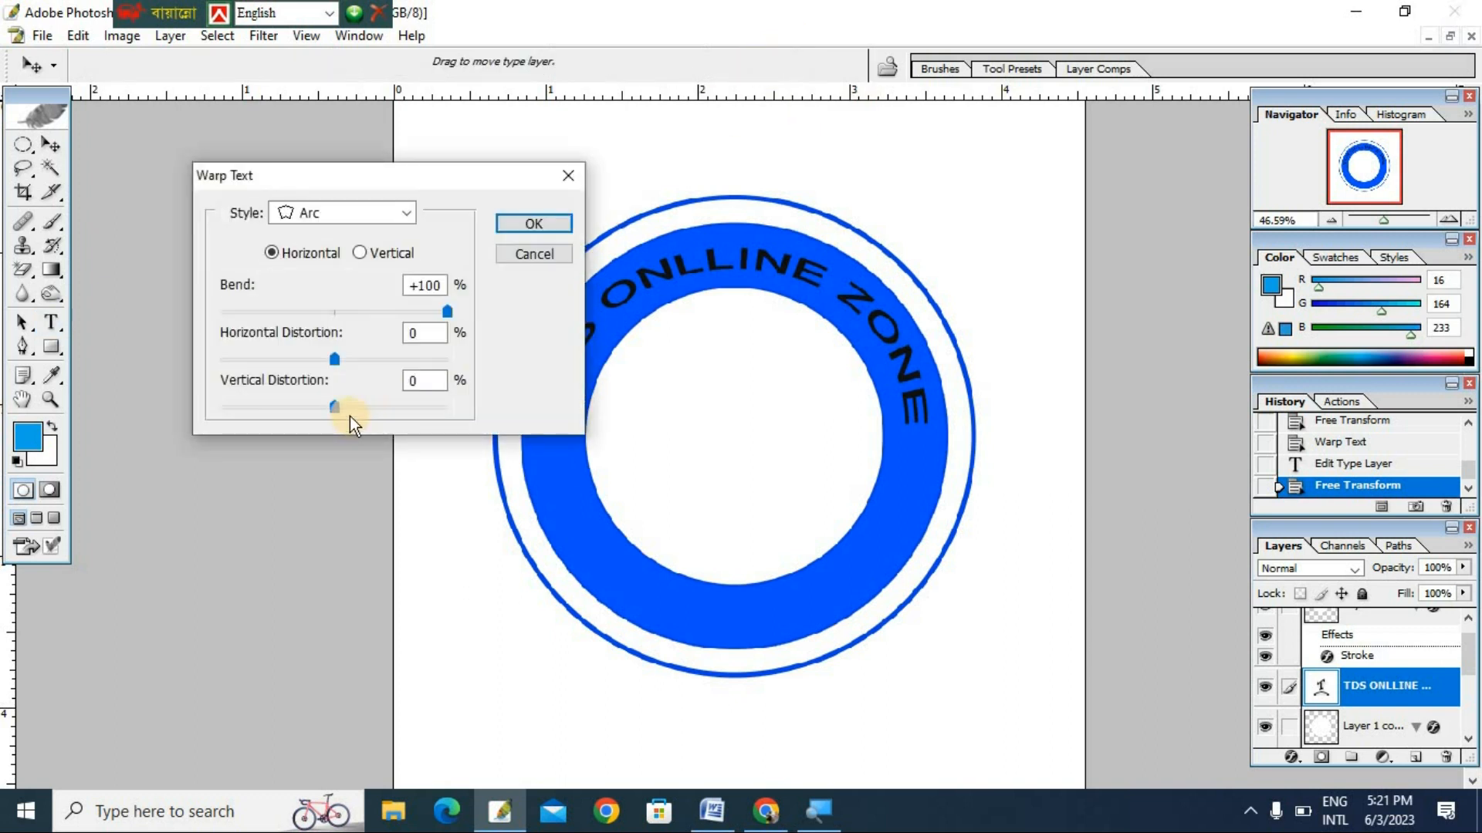
drag(350, 411, 319, 407)
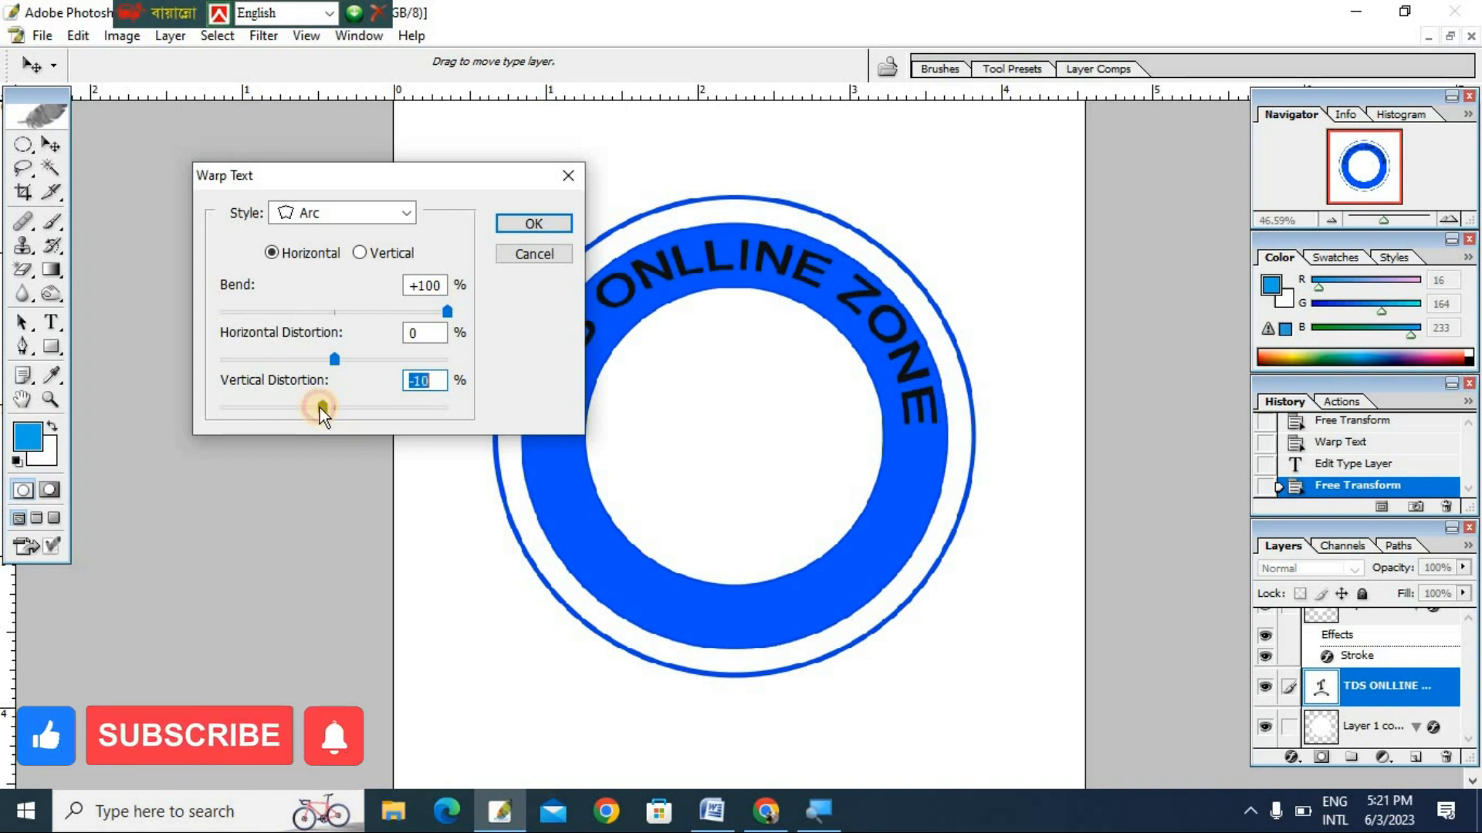
key(Return)
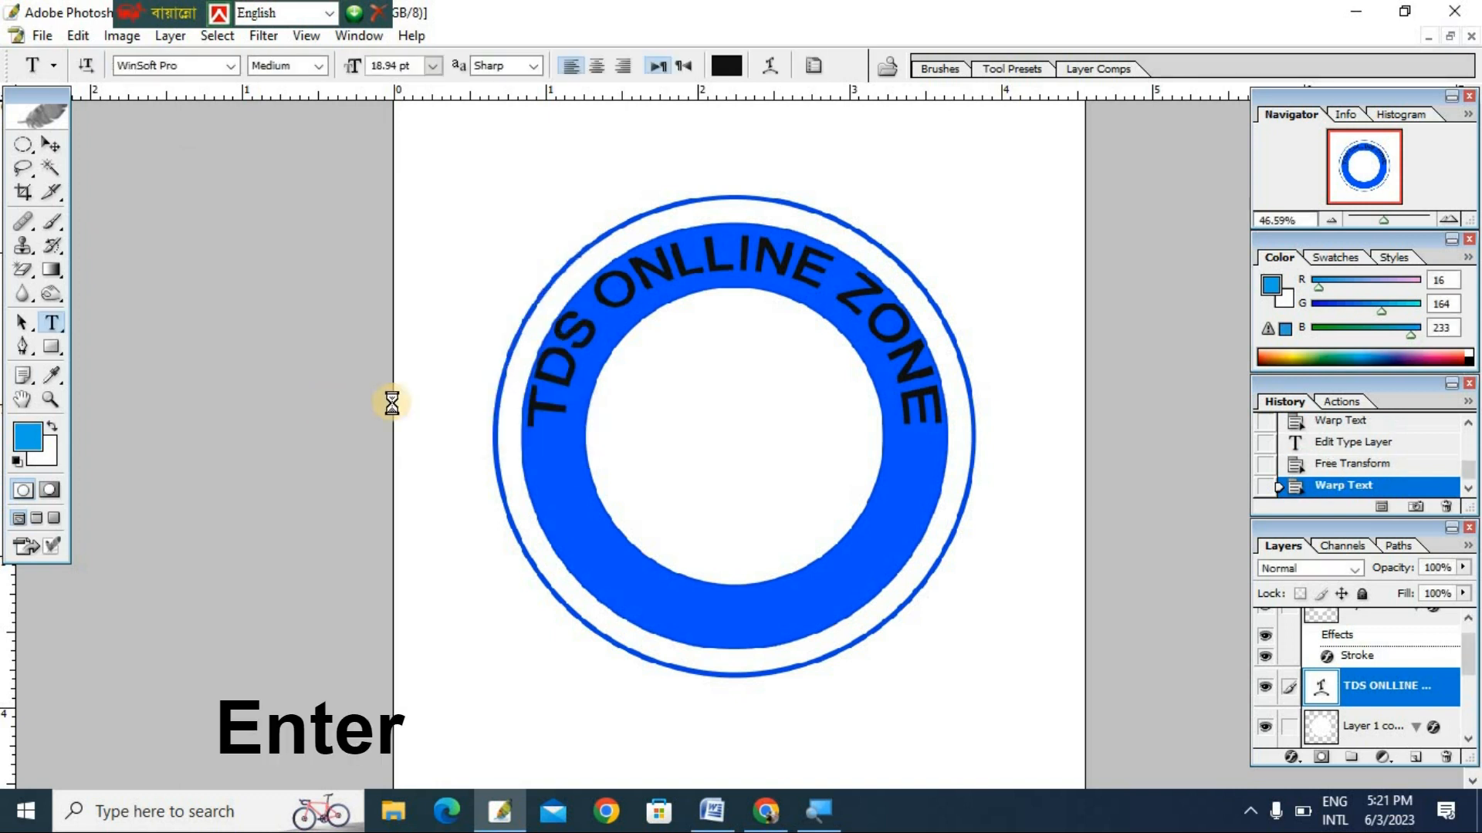
Scale the arched text down slightly to about 18.7 pt and centre it within the upper half of the ring.
key(ctrl+t)
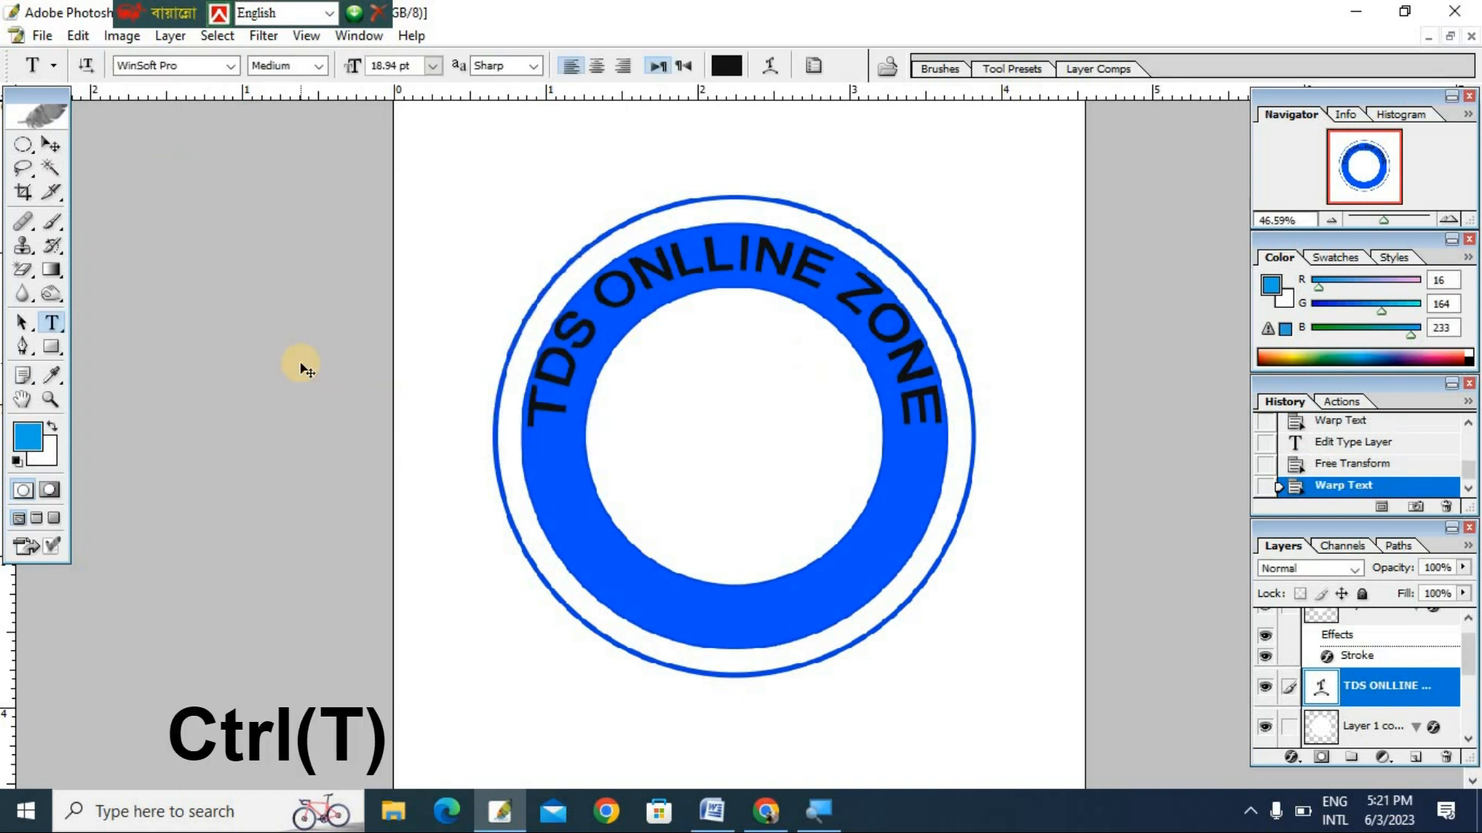
drag(835, 295, 839, 291)
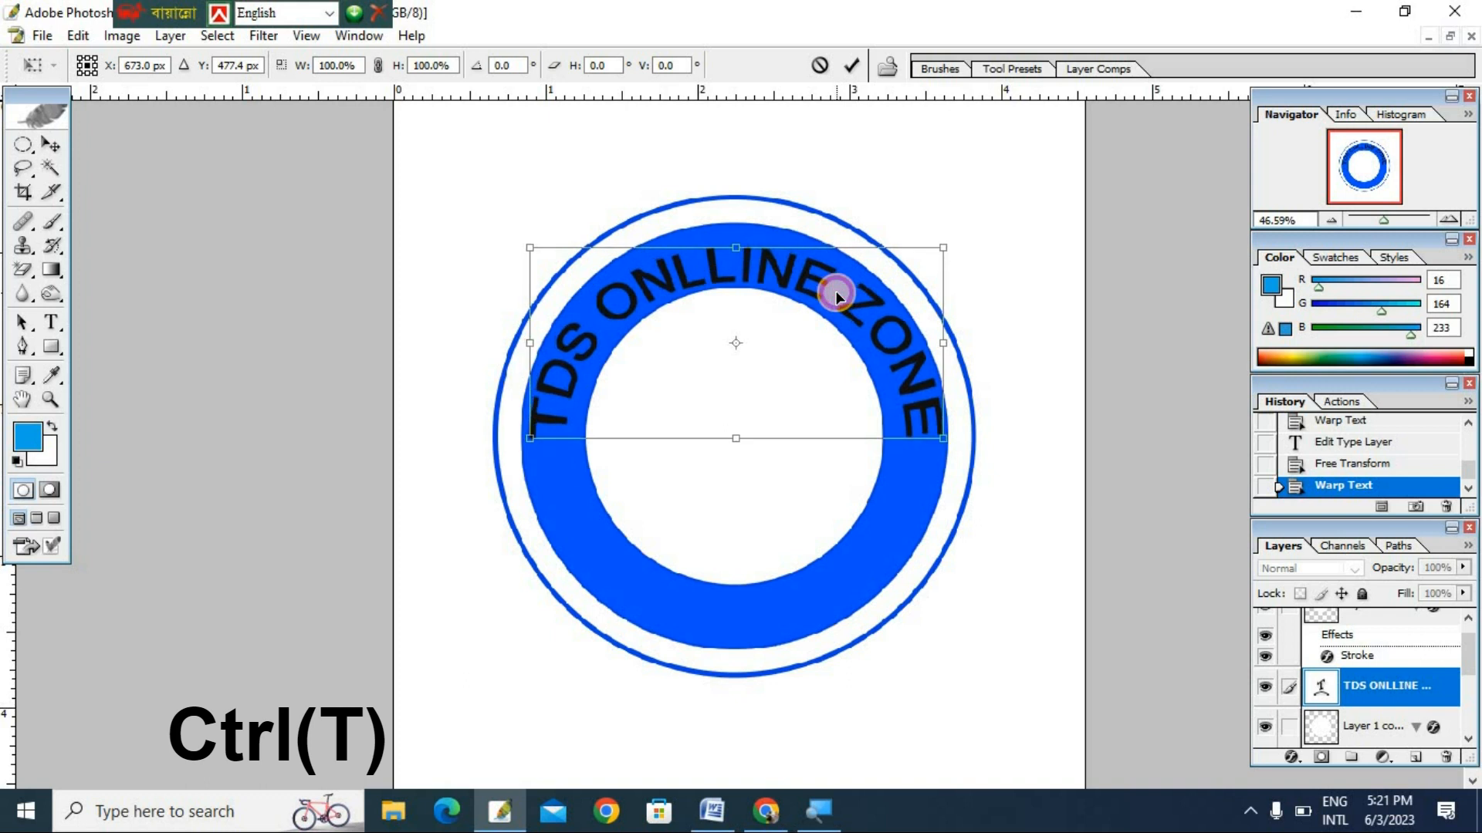
drag(929, 433, 926, 423)
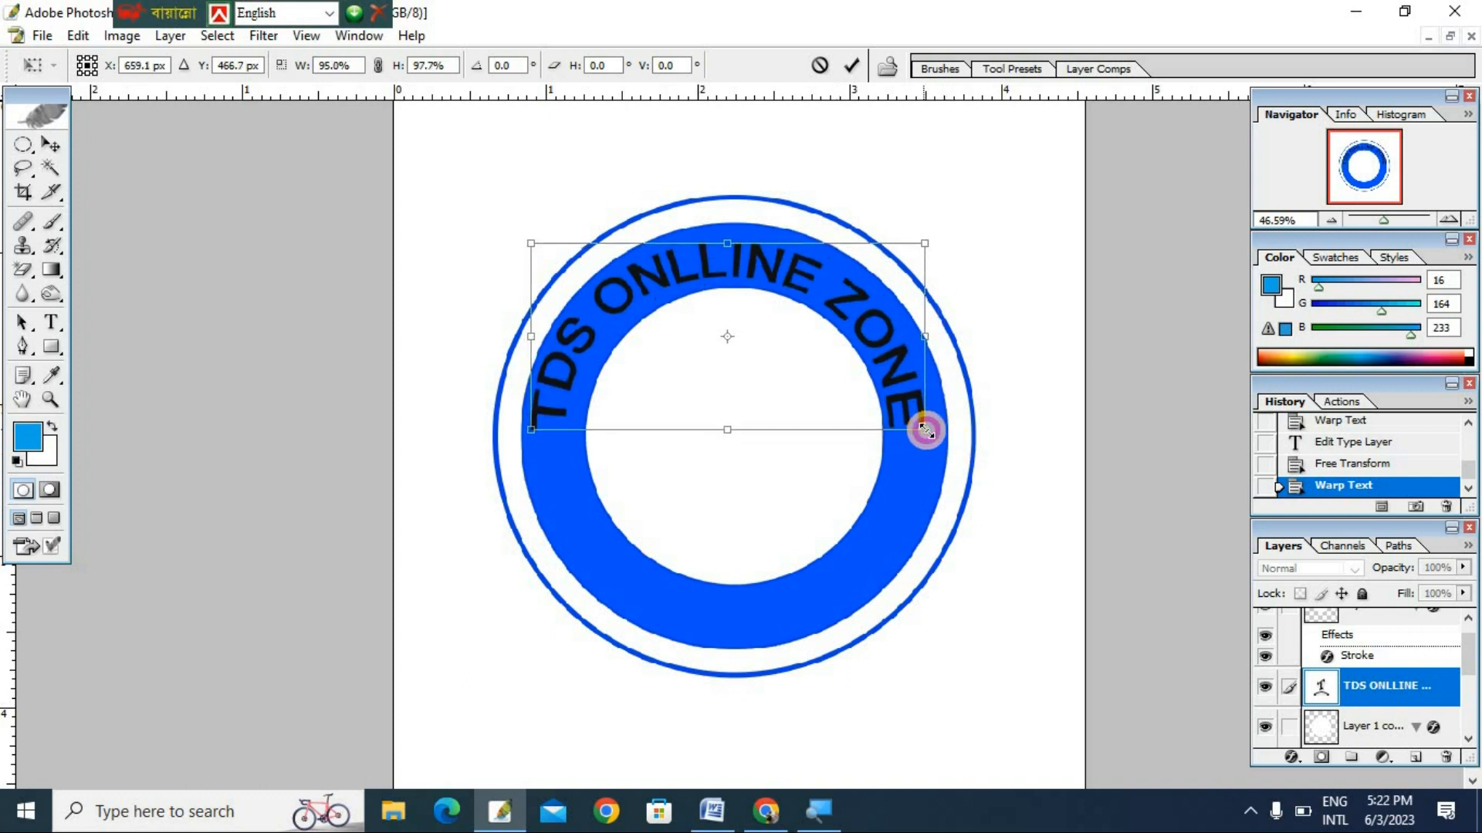
key(Return)
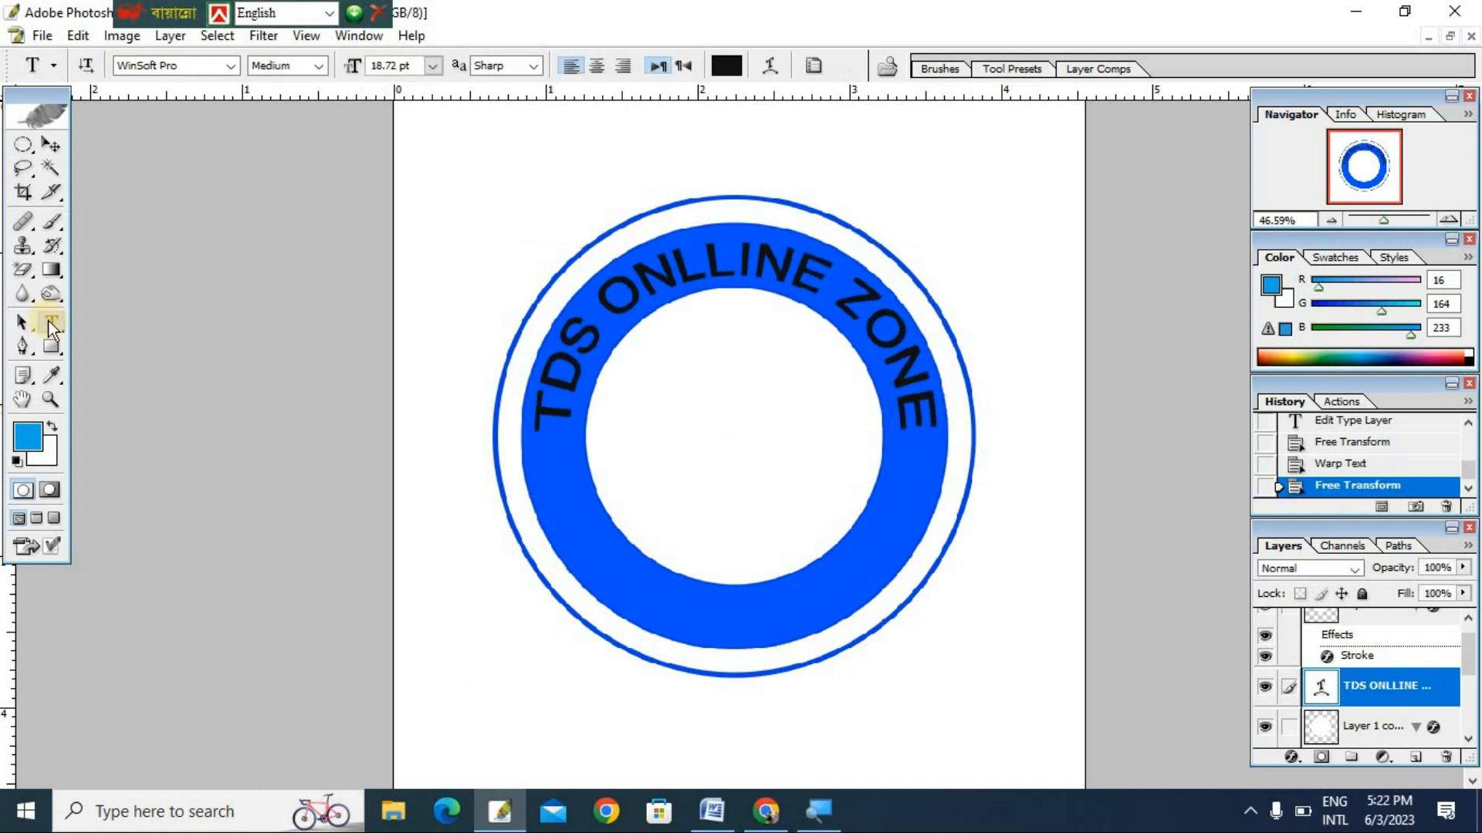
Try to place a copy of the arched text on the lower half of the ring, and undo the move.
click(53, 145)
key(alt)
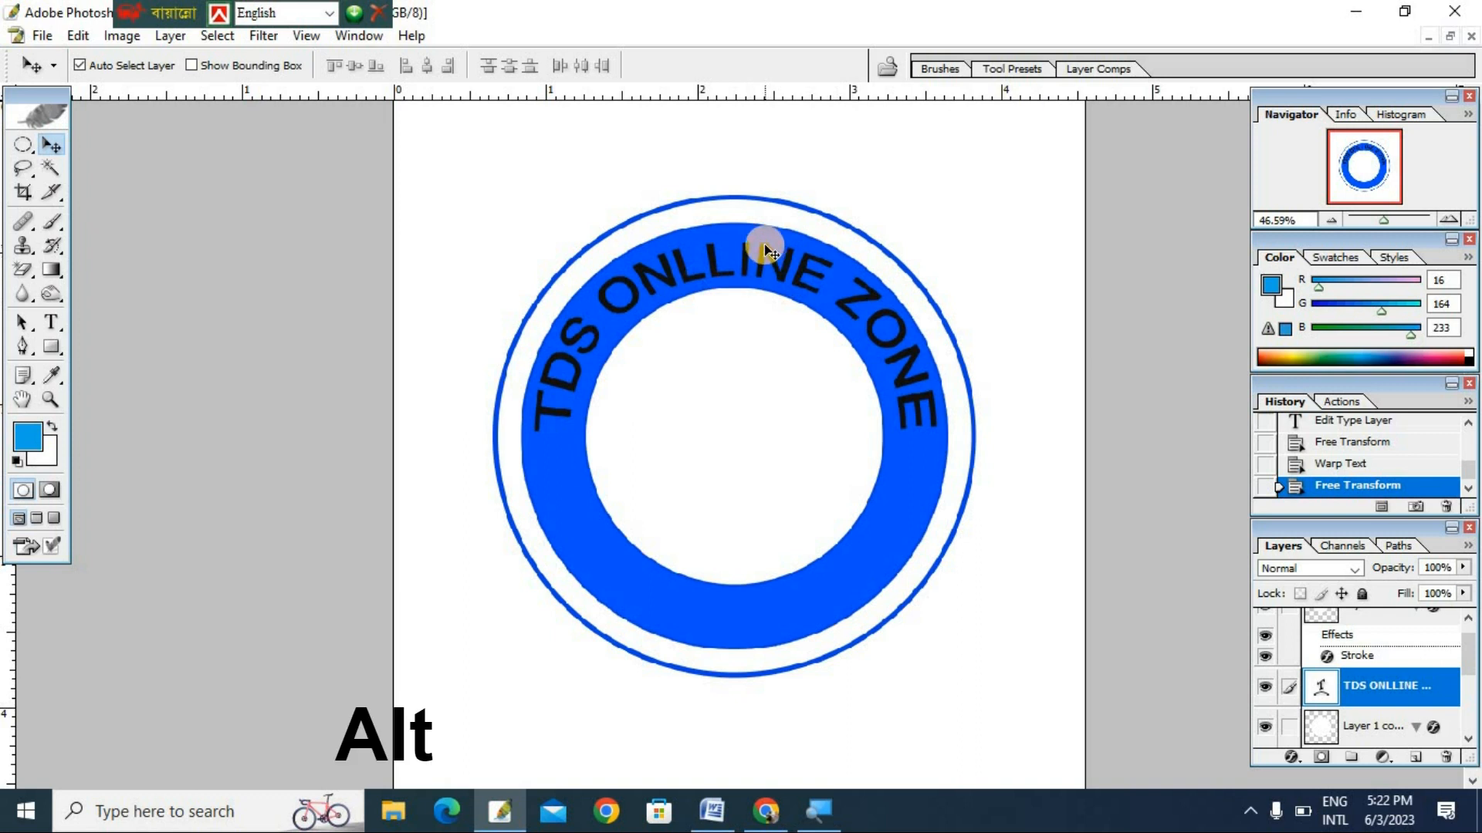
drag(764, 255, 887, 582)
key(ctrl+z)
Select all characters of the arched text "TDS ONLLINE ZONE" and copy them to the clipboard.
click(51, 323)
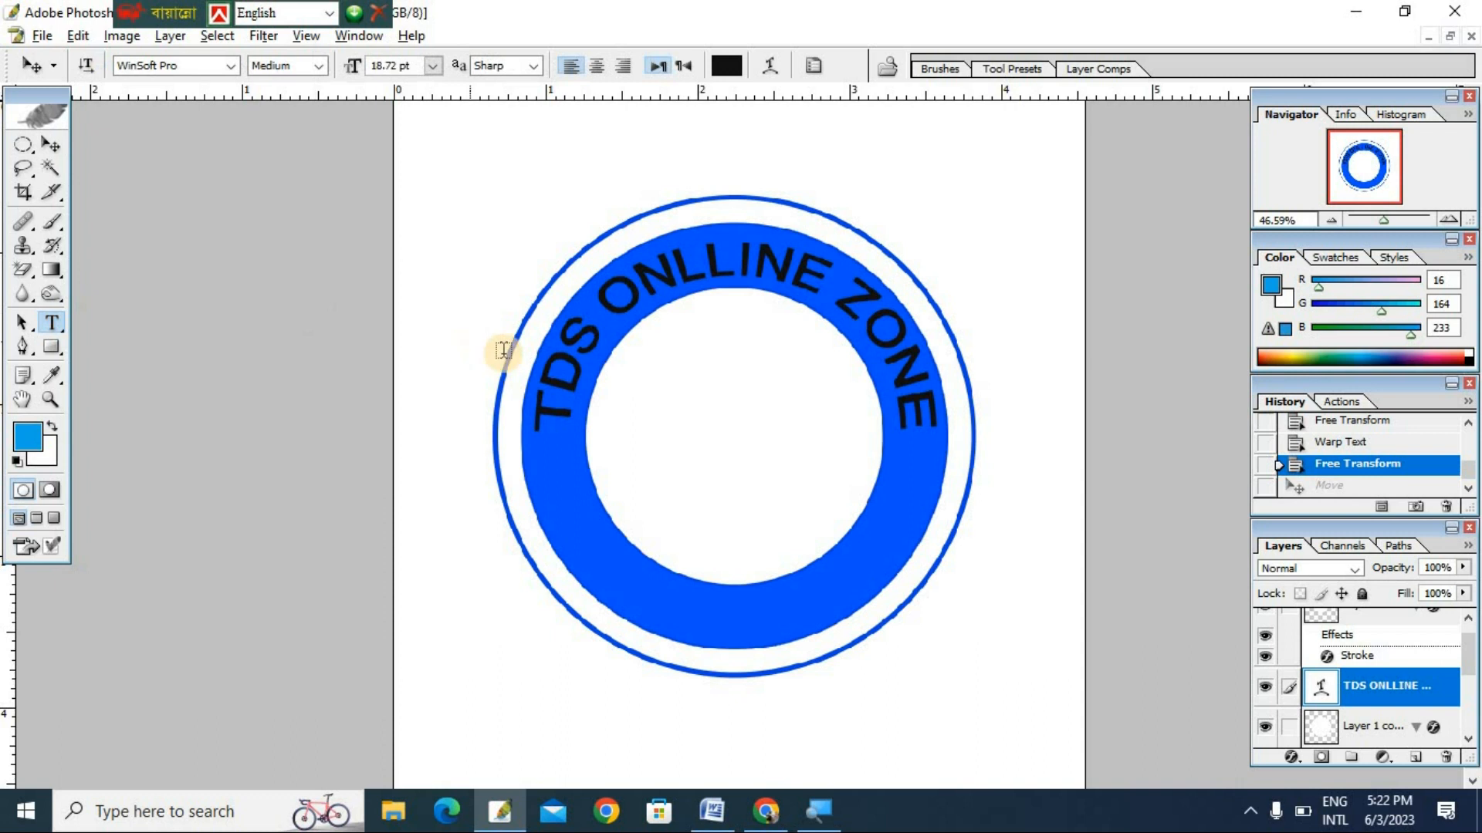
click(659, 290)
key(ctrl+a)
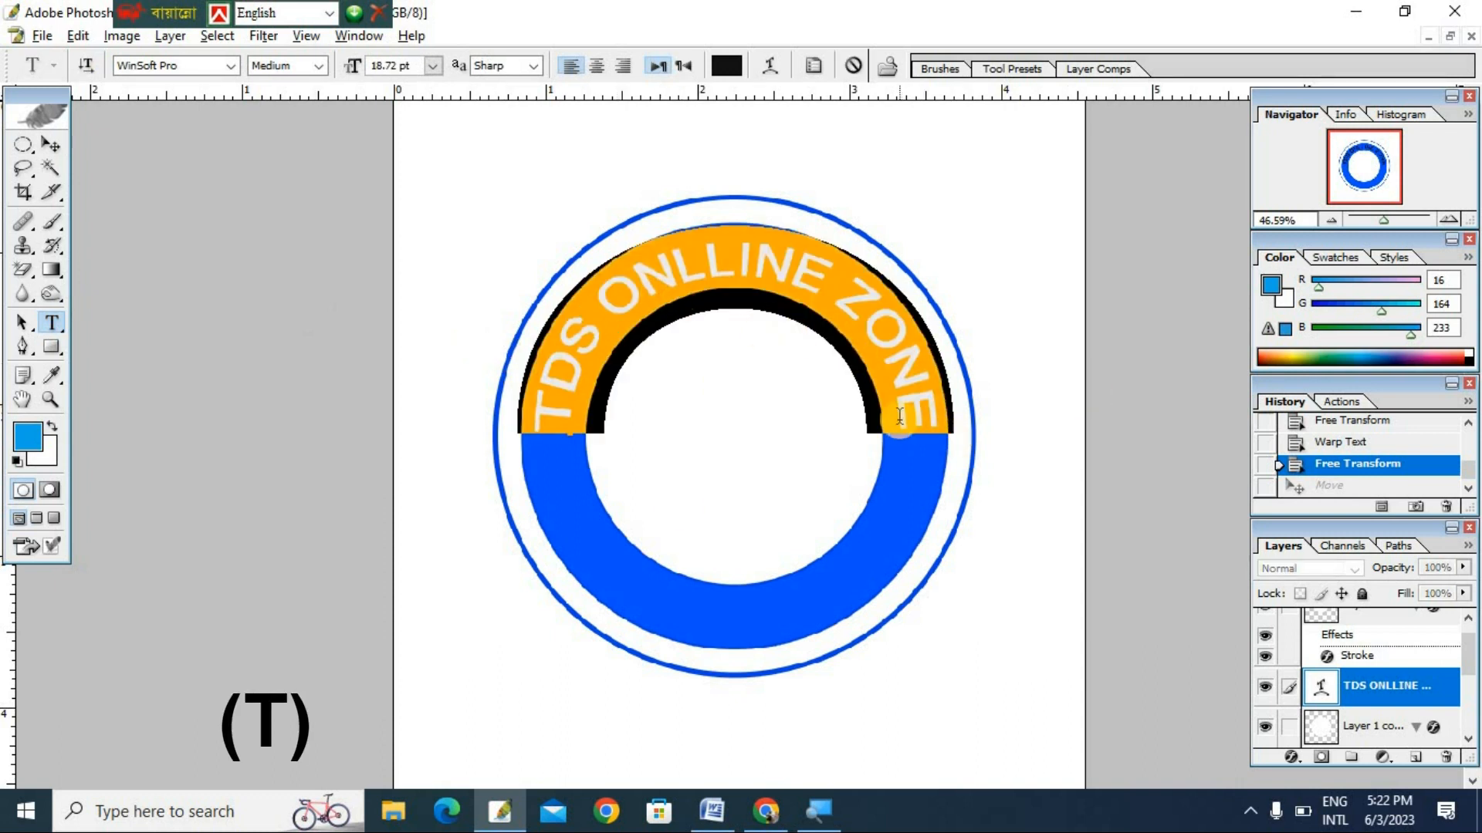
key(ctrl+c)
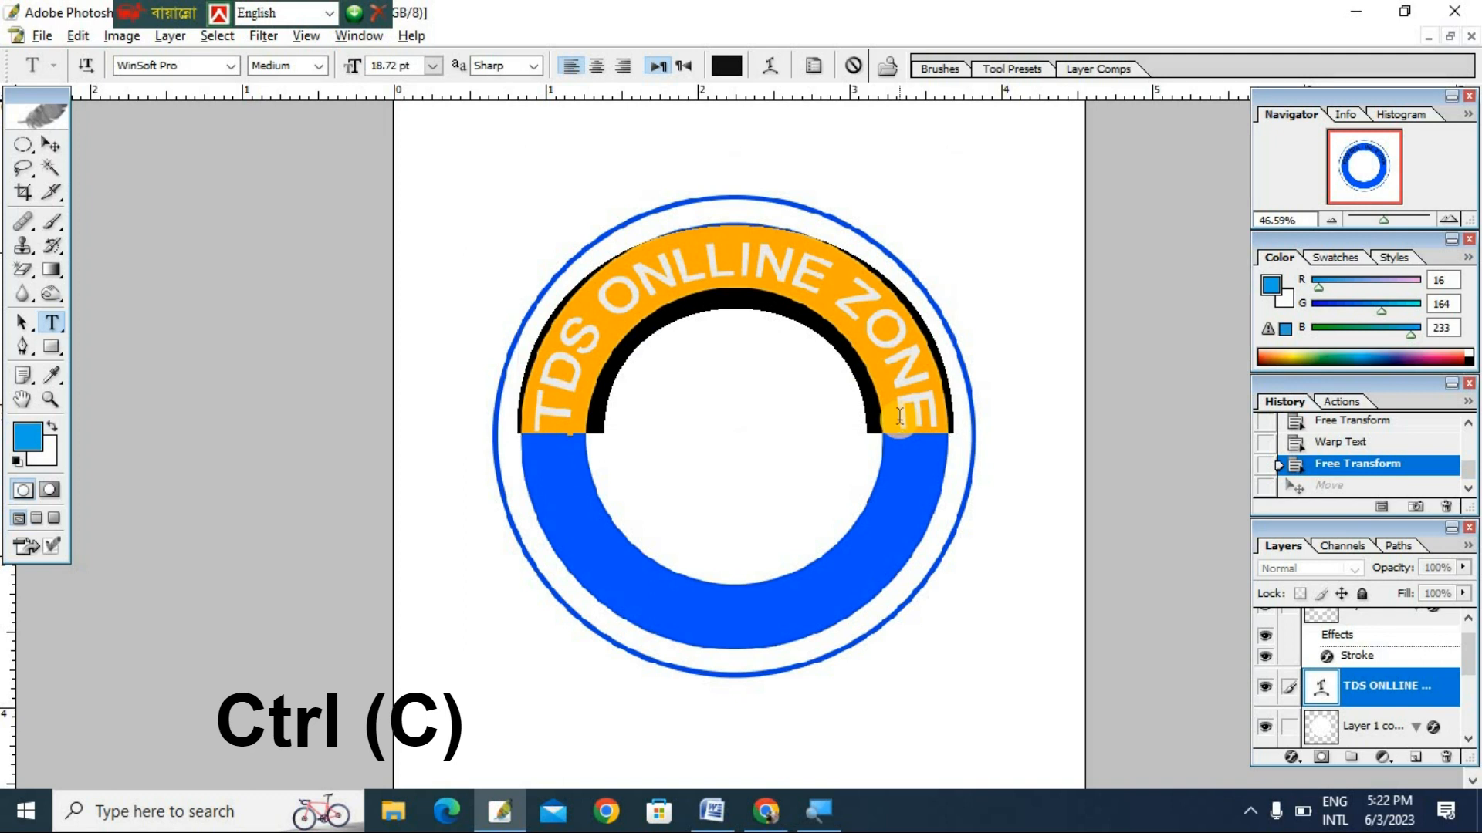
Paste the copied "TDS ONLLINE ZONE" as a separate text layer on the lower part of the blue ring.
key(Return)
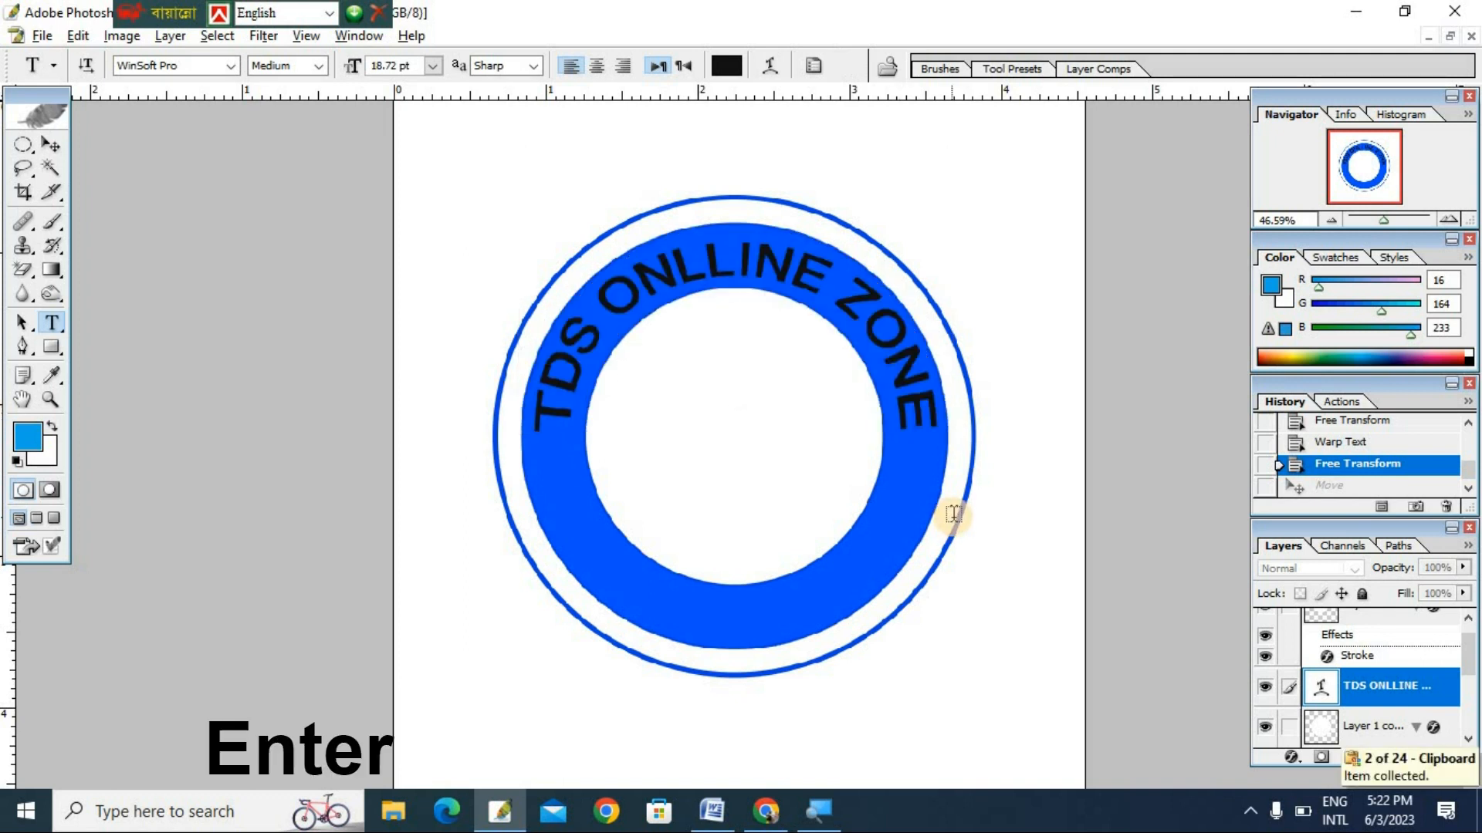
click(685, 616)
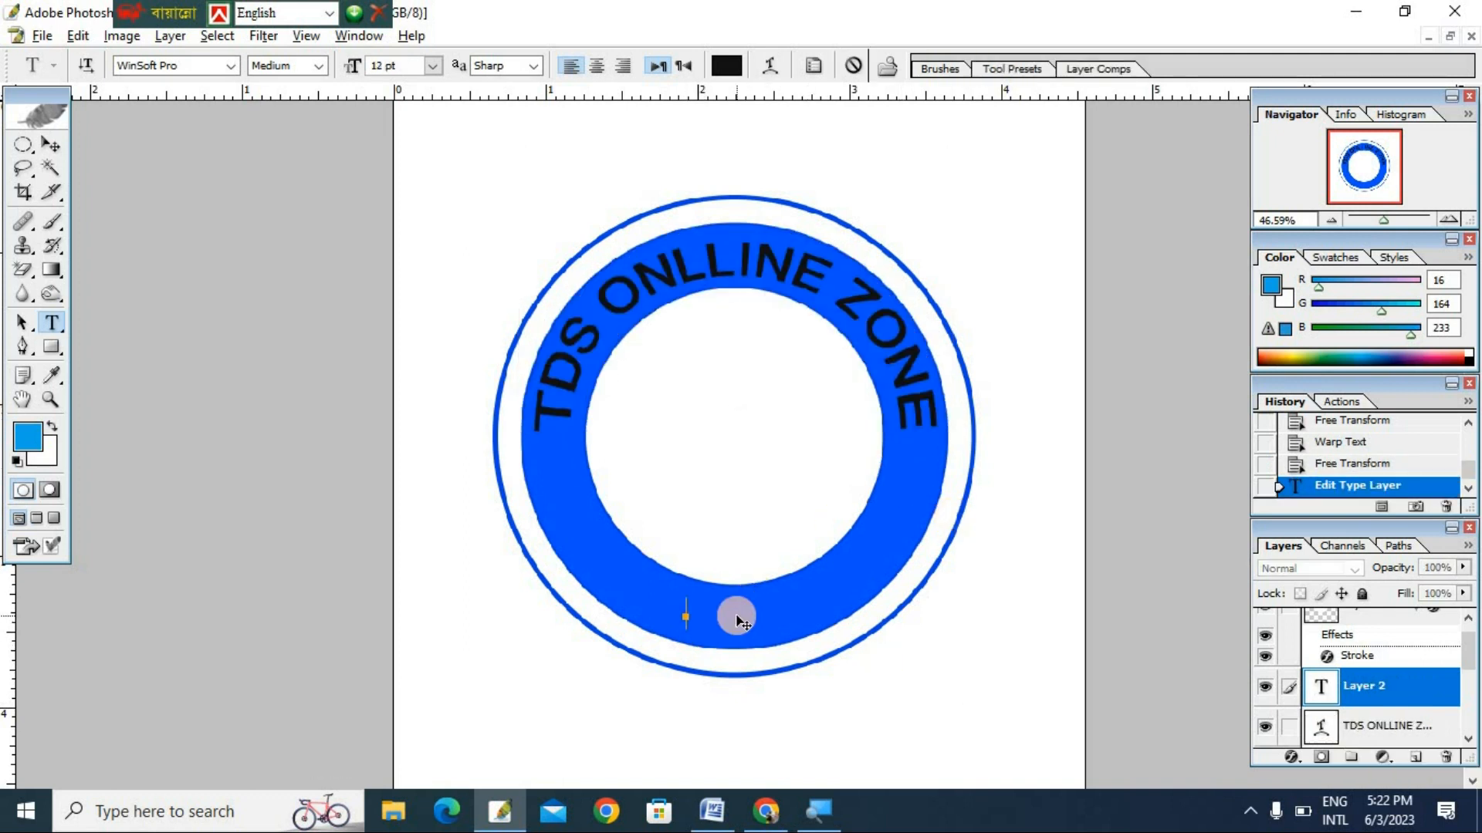
key(ctrl+v)
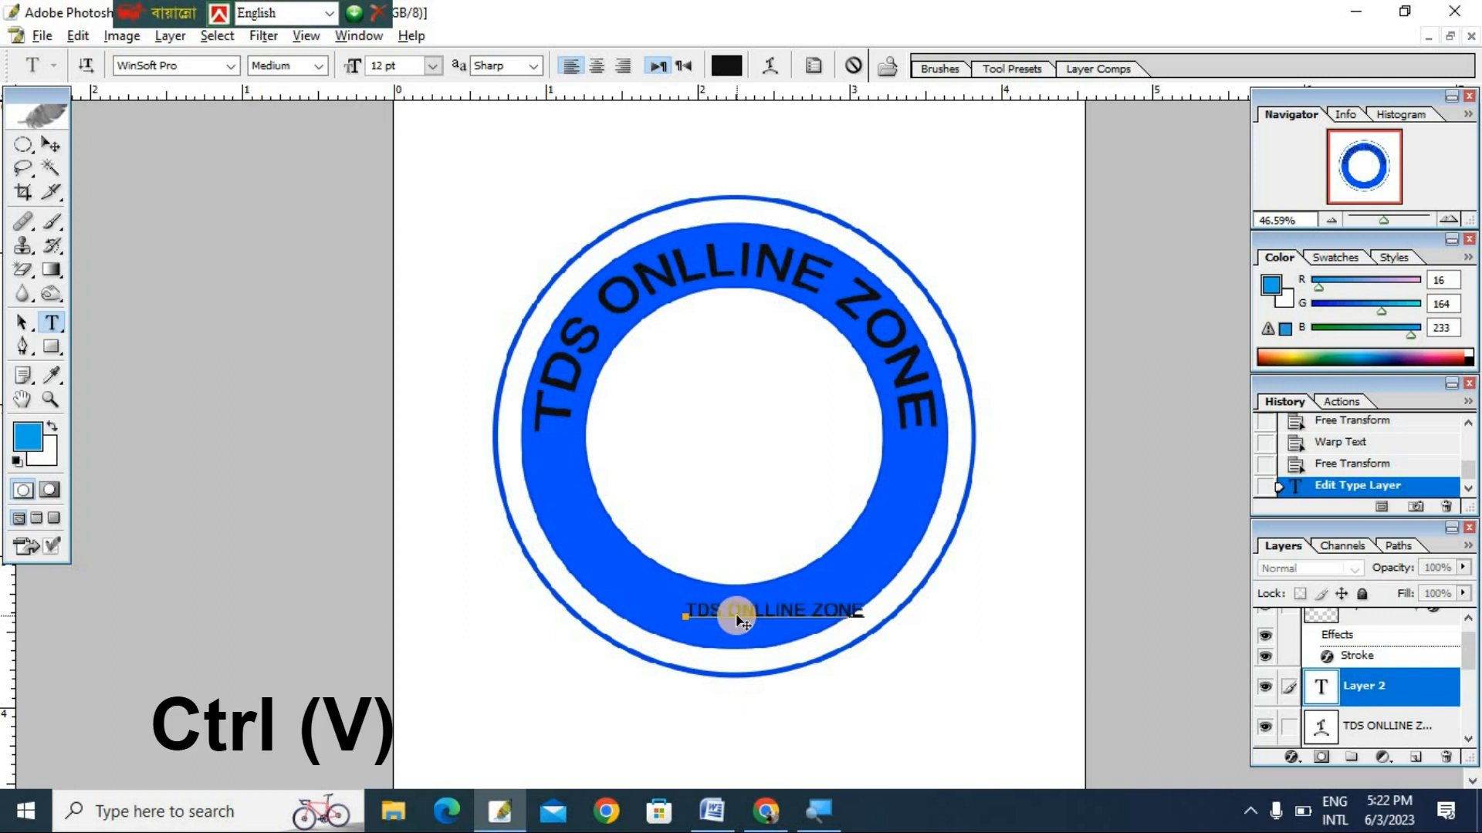
key(Return)
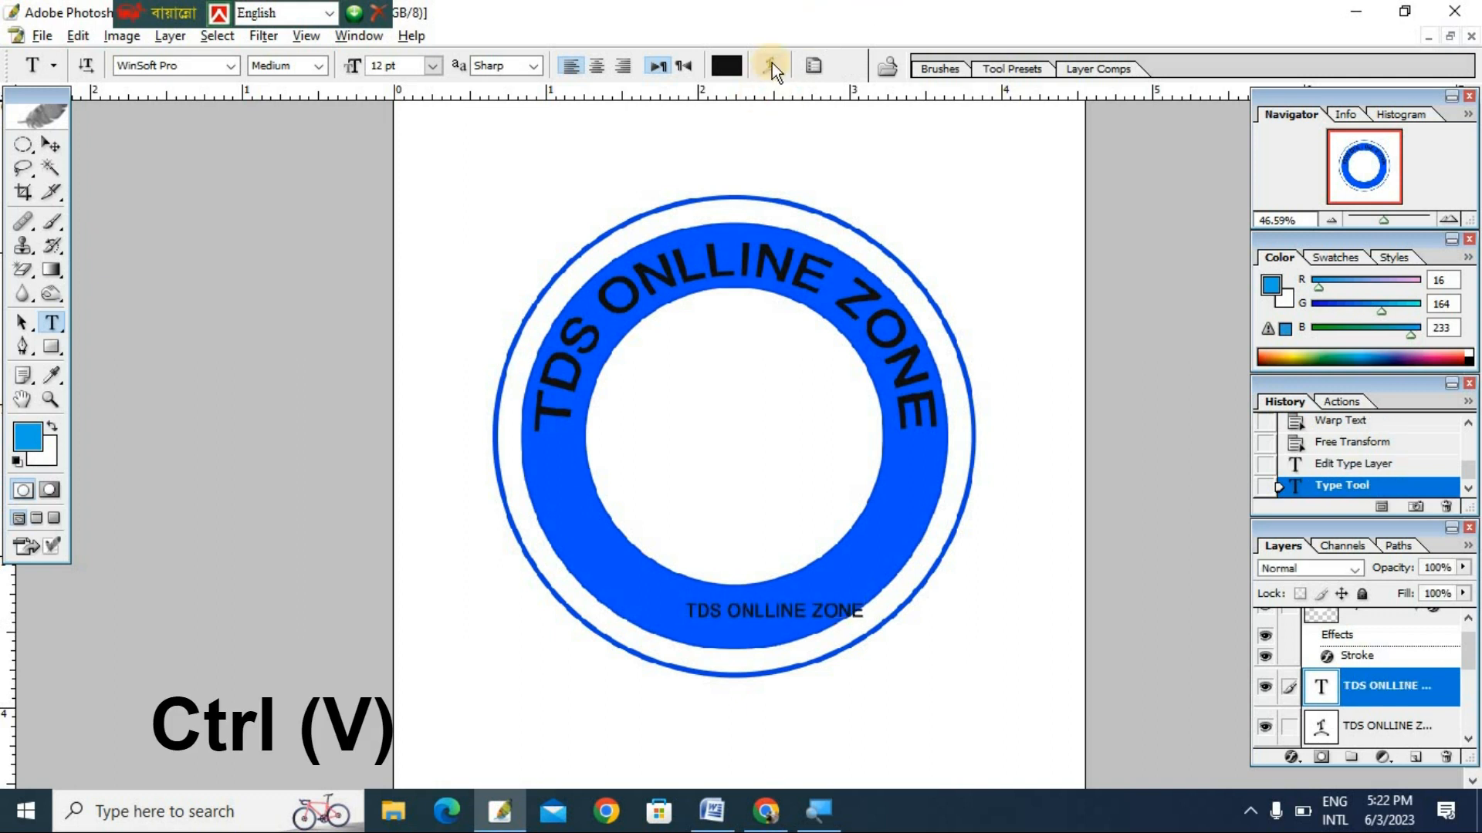
Warp the pasted lower text with the Arc style and a Bend of -80%.
click(772, 63)
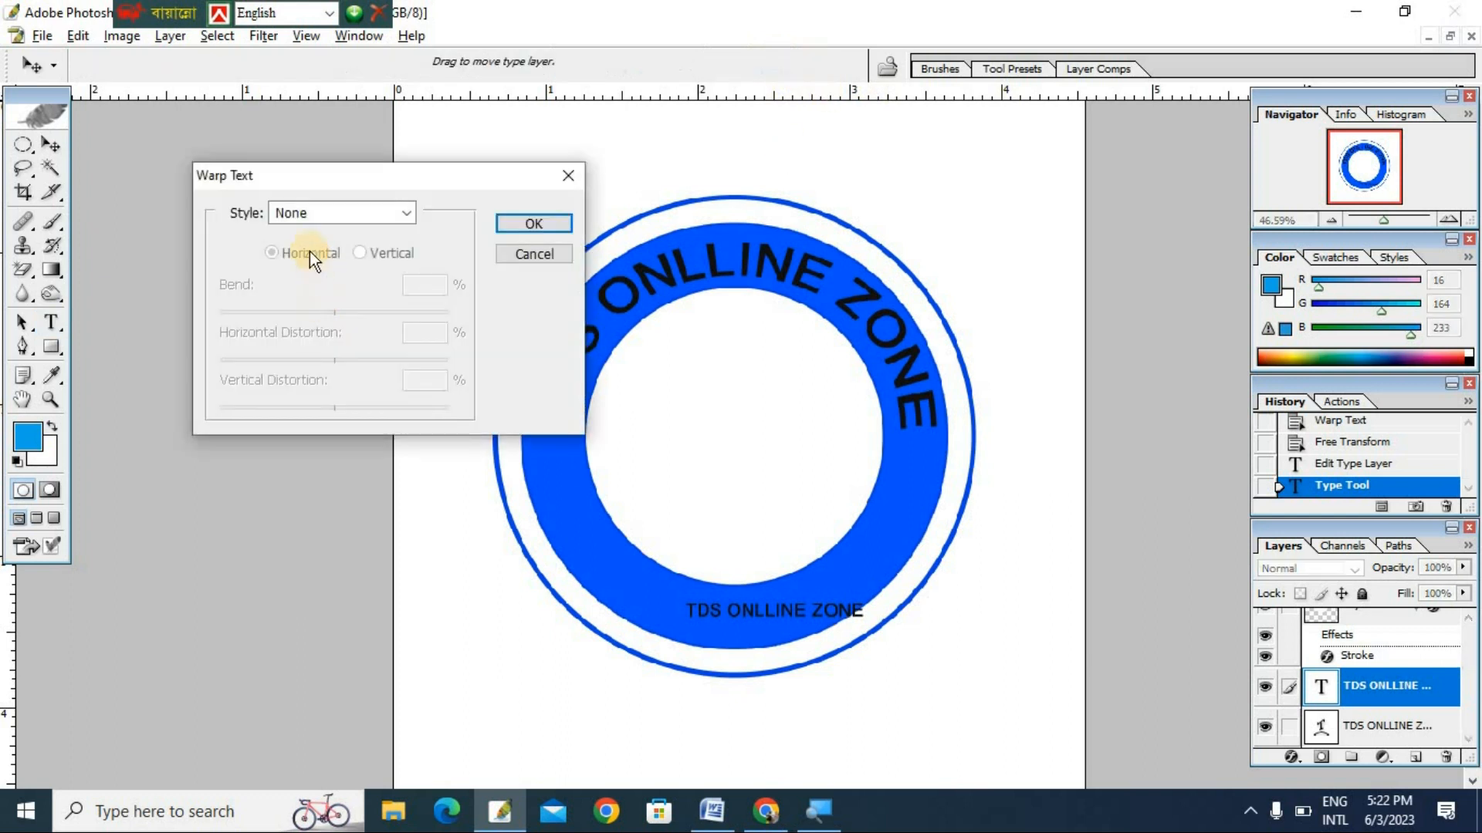
click(304, 211)
click(311, 275)
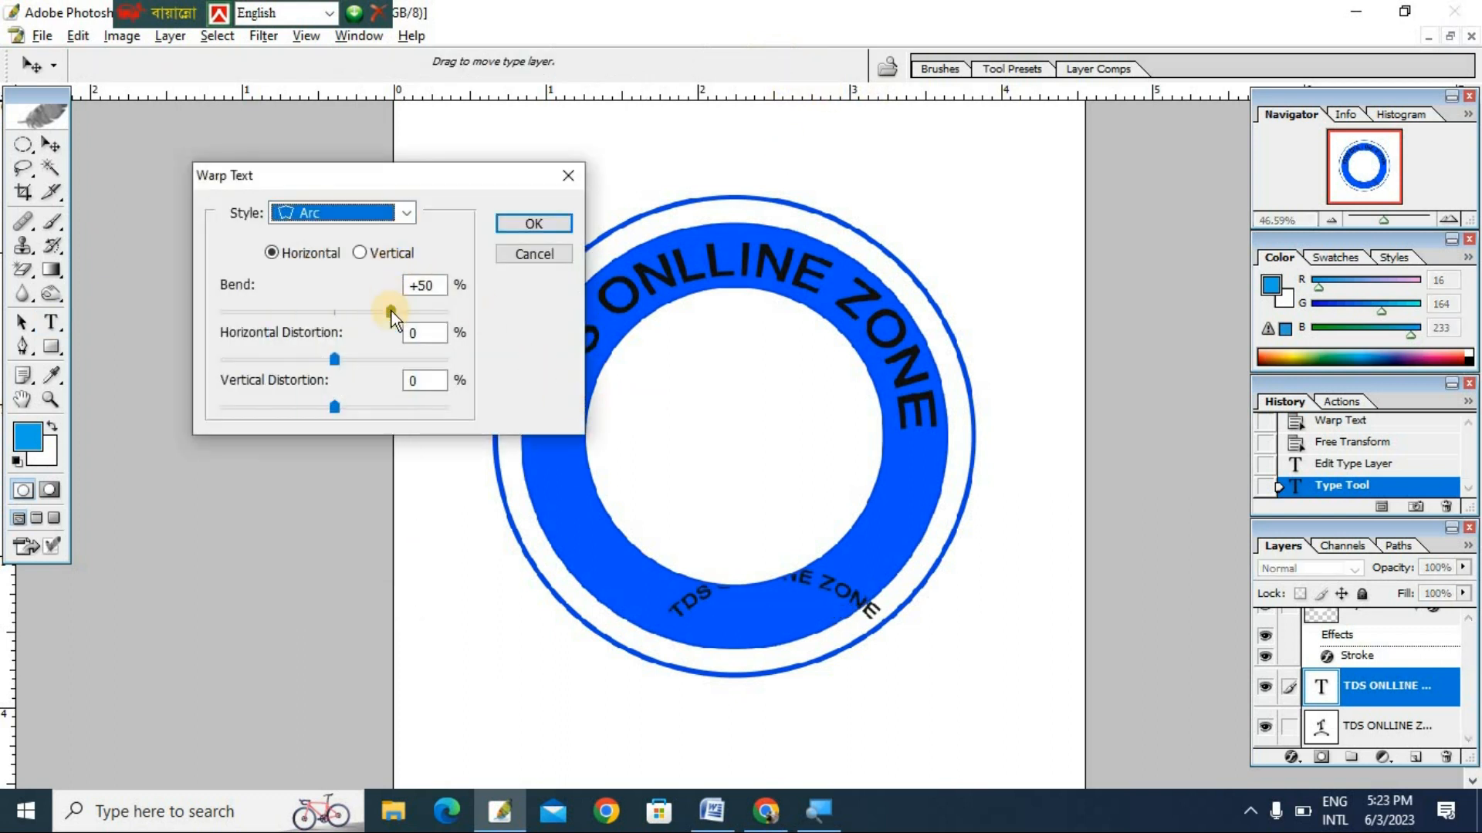
drag(391, 312, 244, 316)
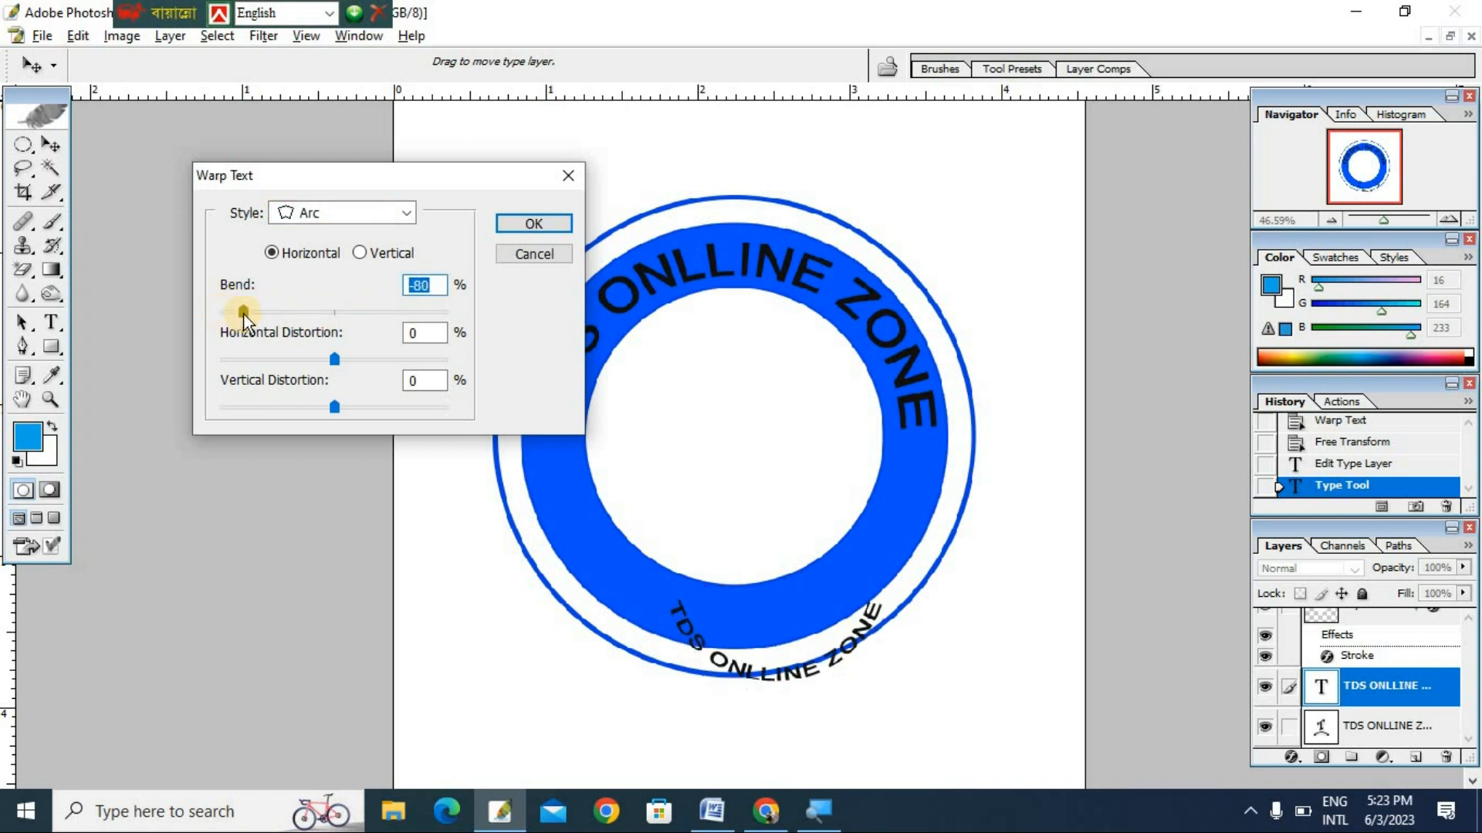
click(578, 224)
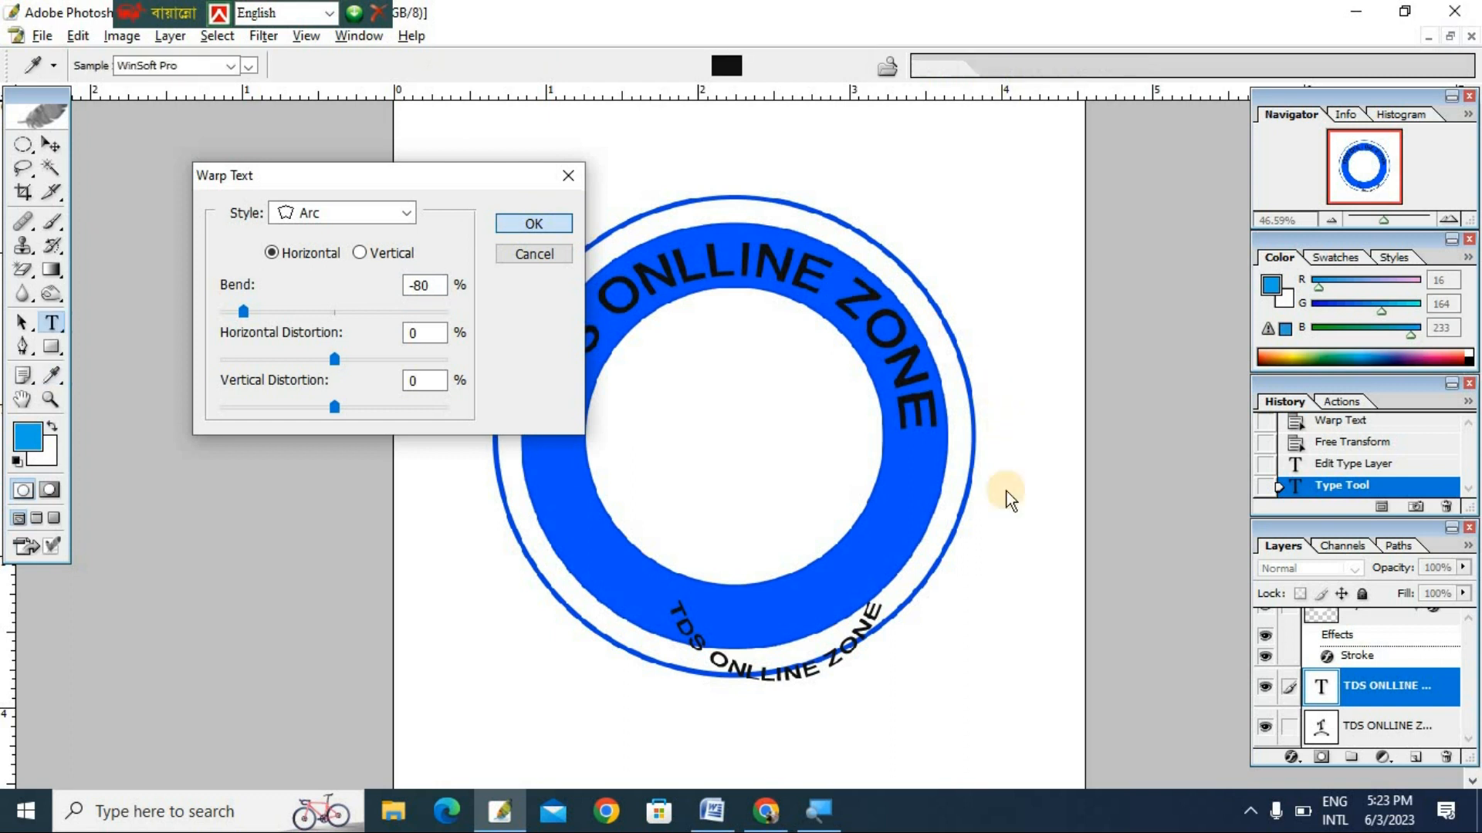
Scale the lower arched text to about 181% width and 196% height, fitting it within the lower half of the ring.
key(ctrl+t)
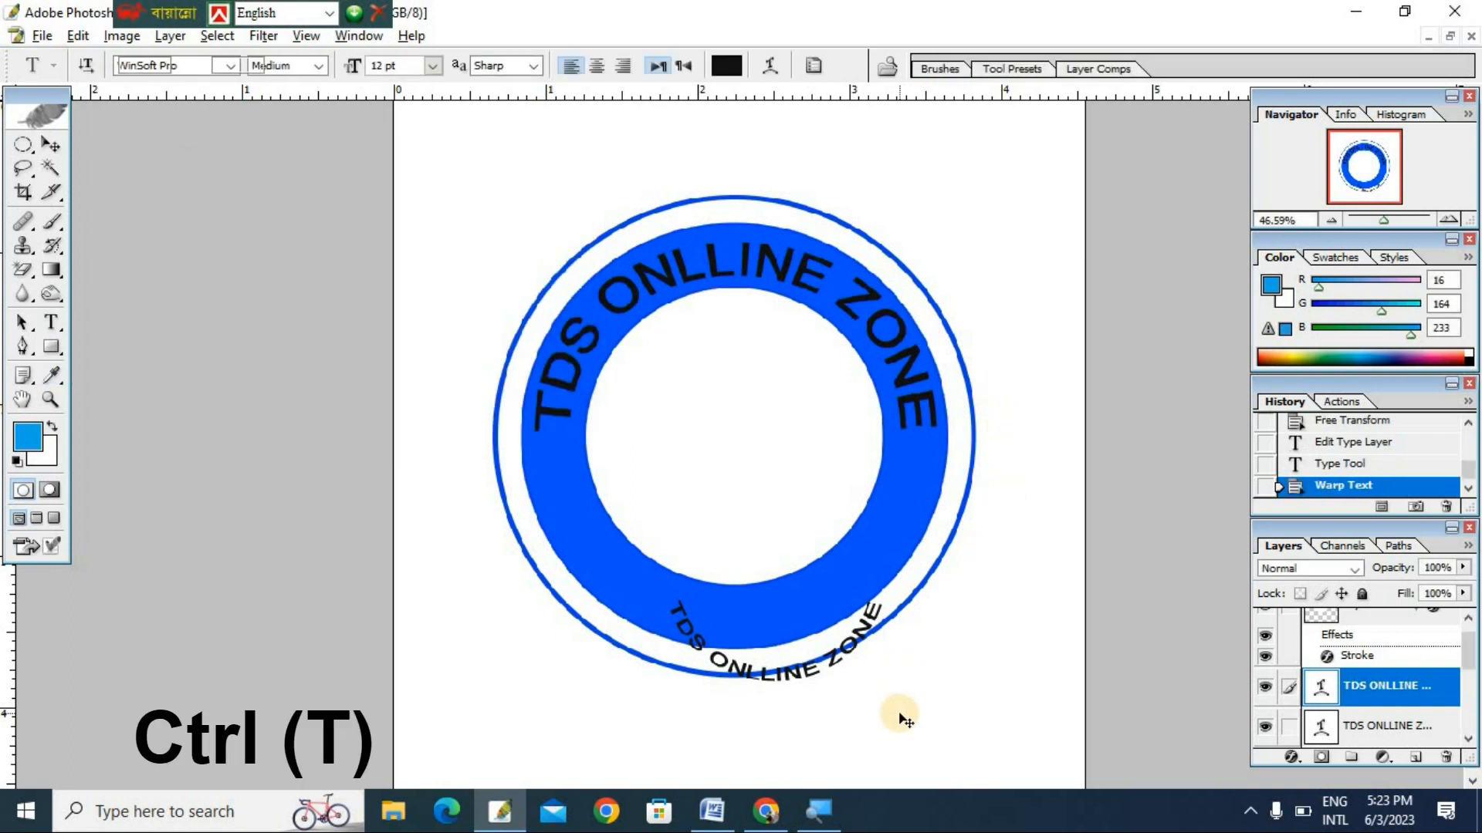
drag(858, 632, 930, 465)
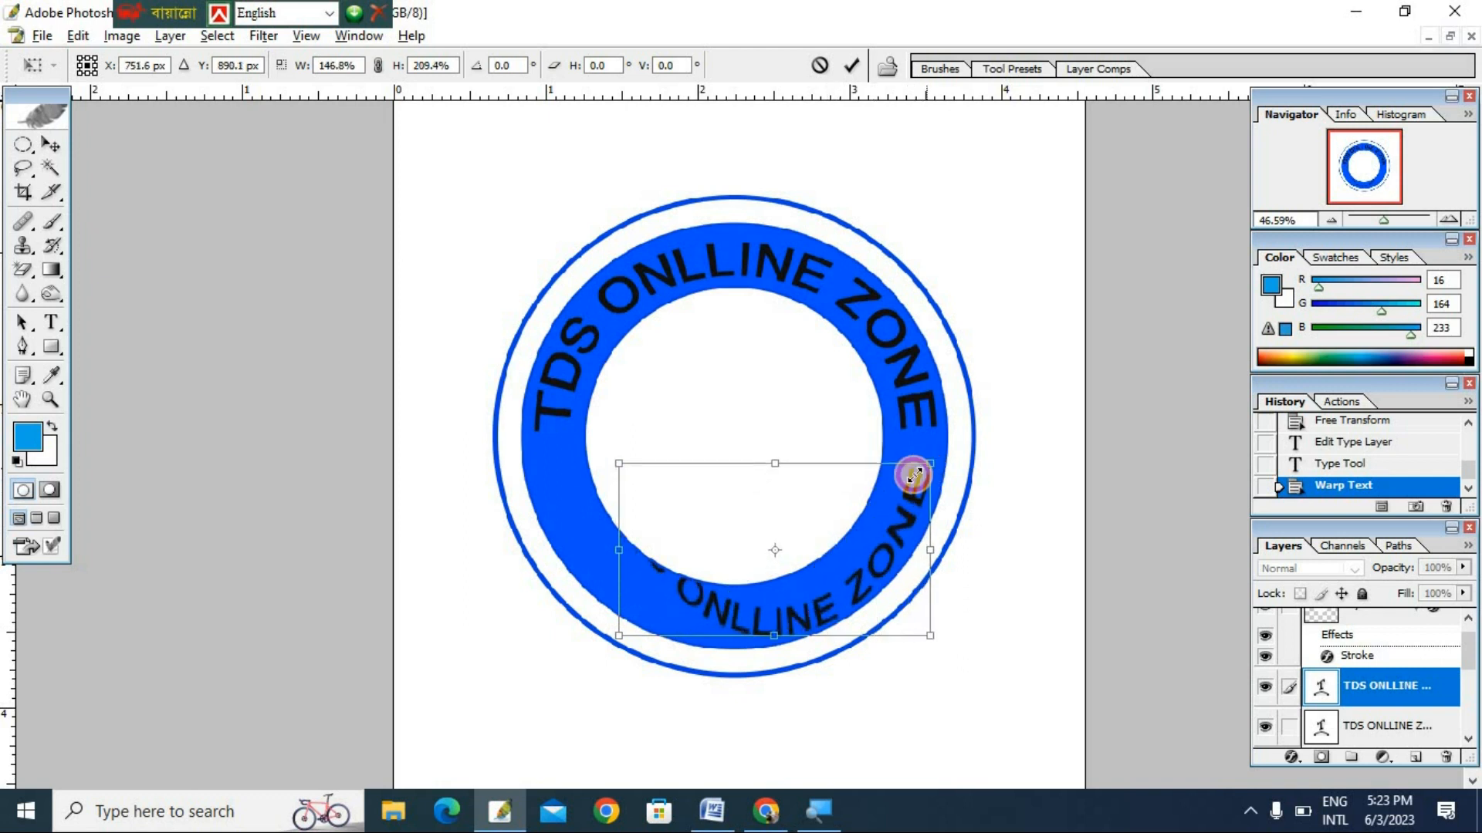
drag(621, 458, 552, 475)
drag(820, 553, 821, 553)
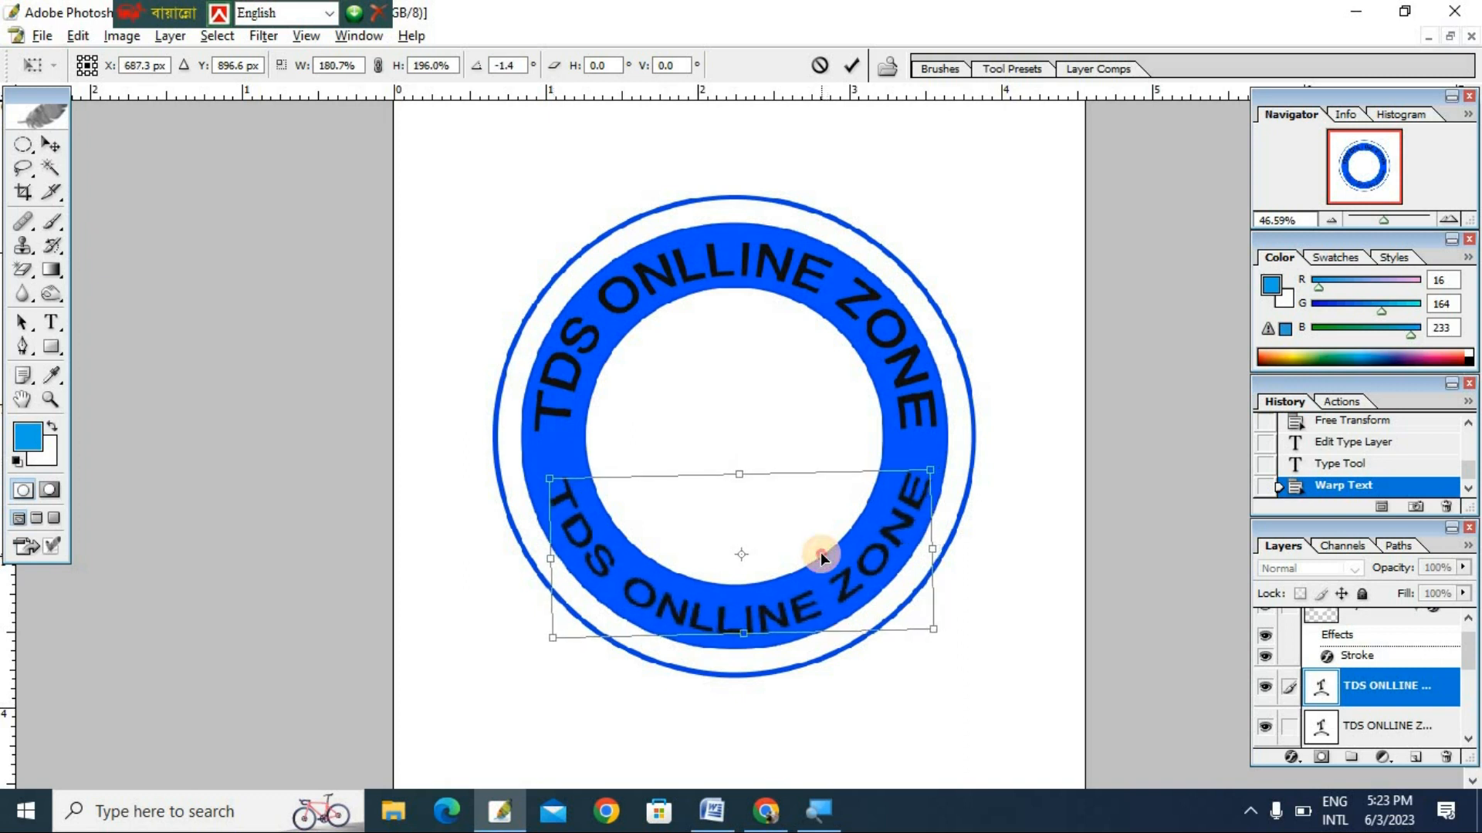
key(Return)
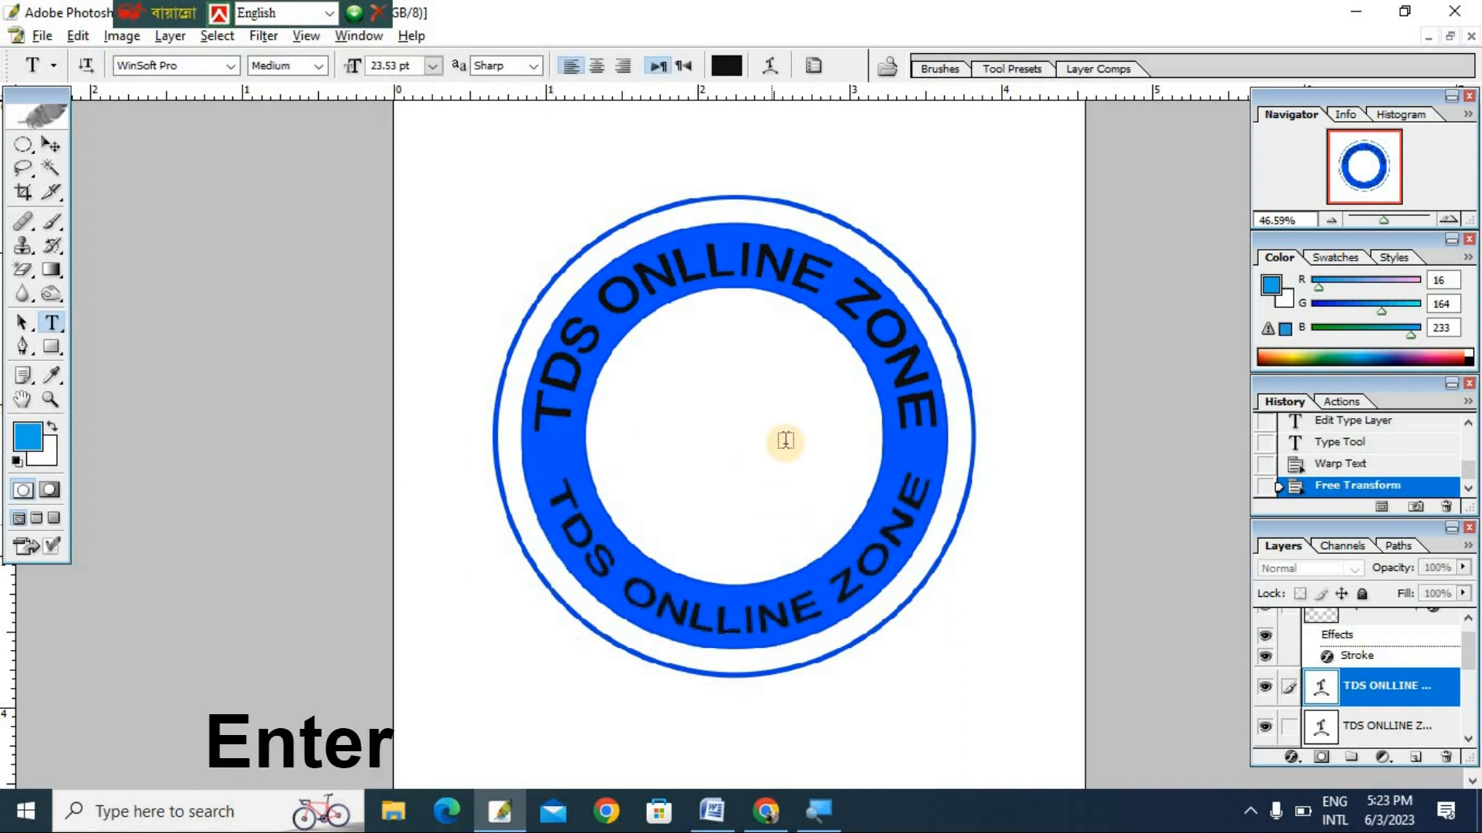
Set the Vertical Distortion of the lower text's warp to +8%.
click(775, 71)
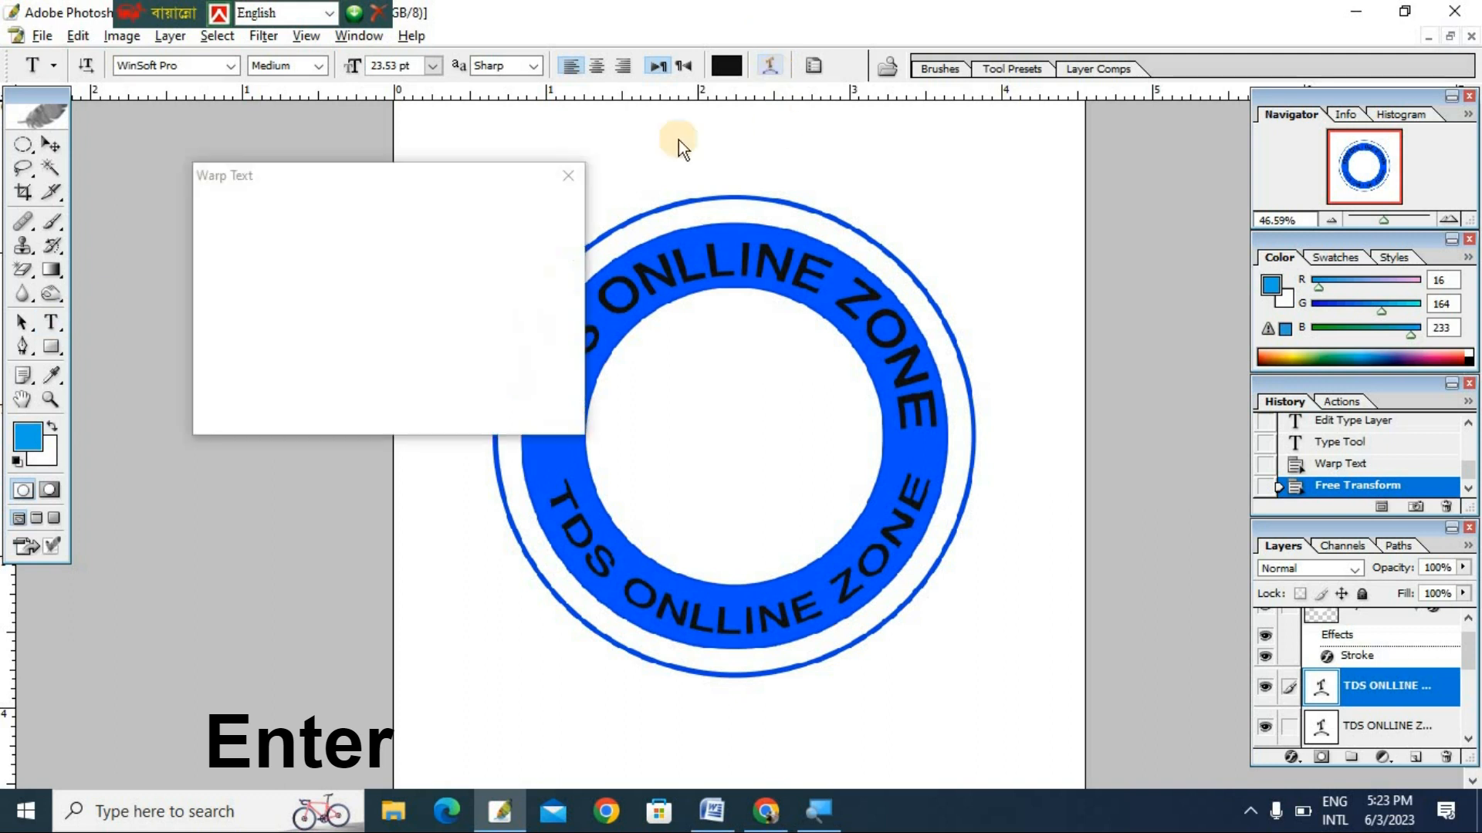
drag(326, 409, 343, 407)
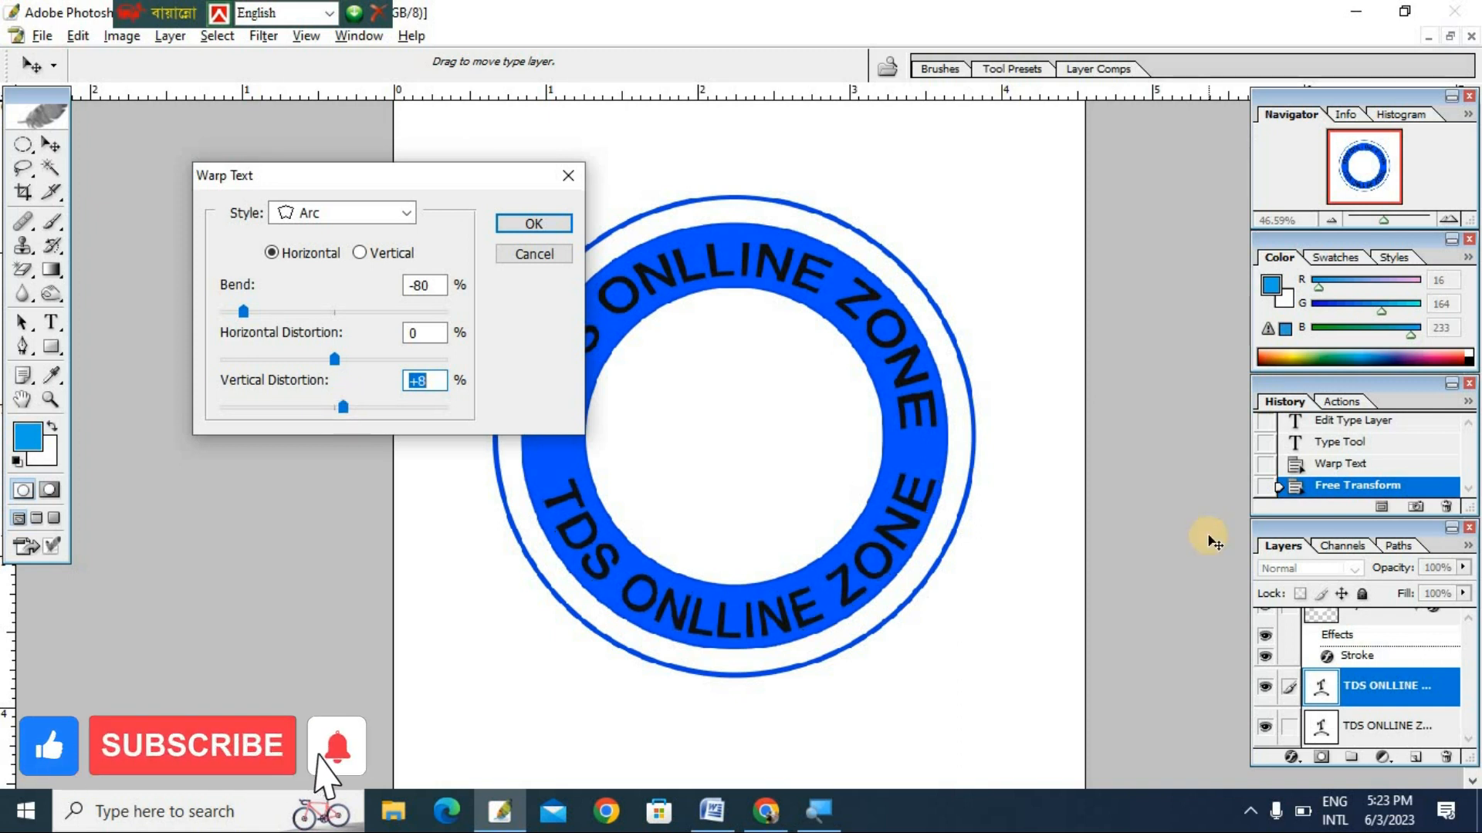
key(Return)
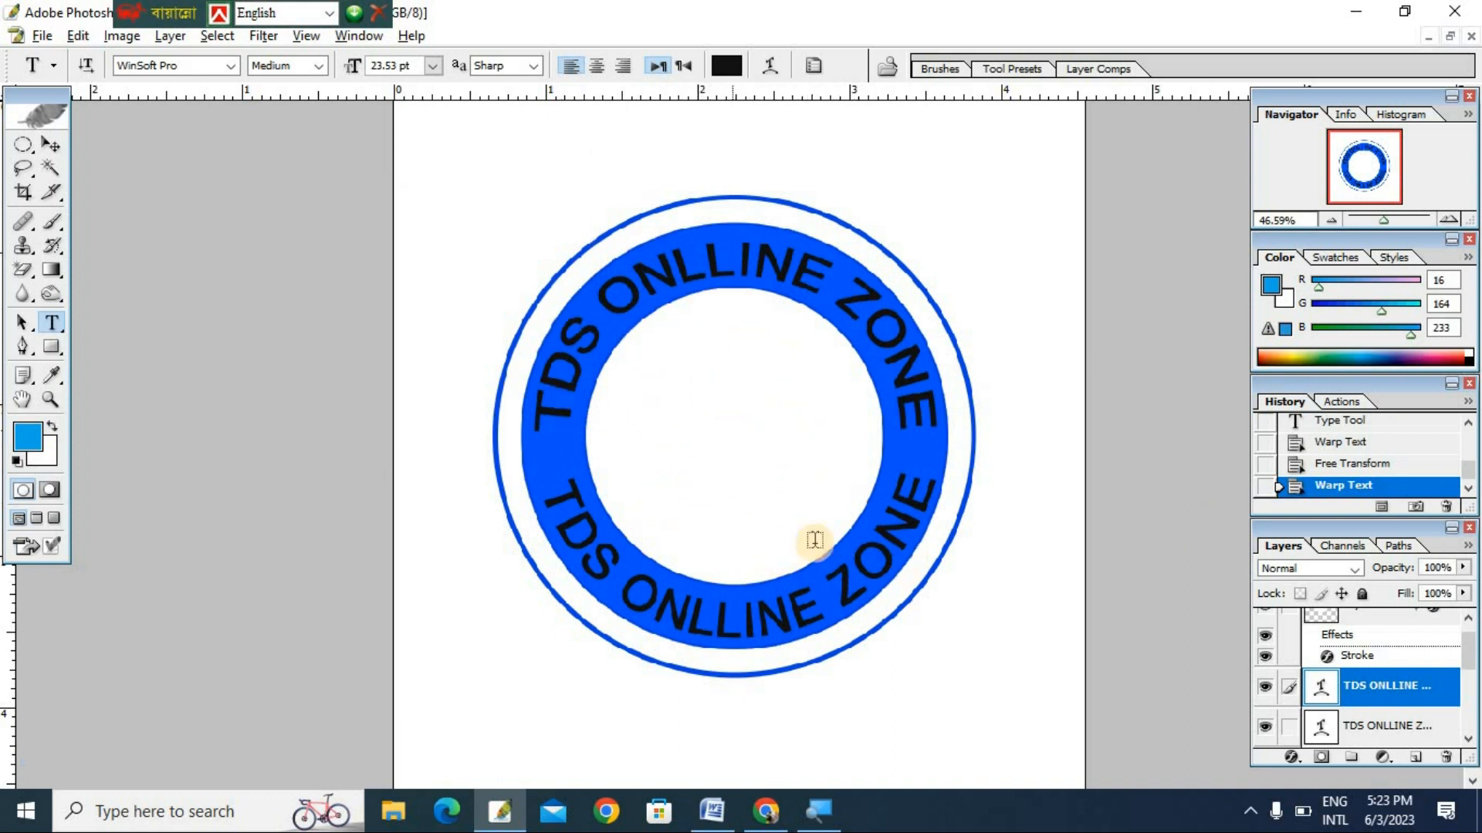
Switch to Word and draw a five-point star about 0.81" high and 0.92" wide on the blank page.
click(712, 811)
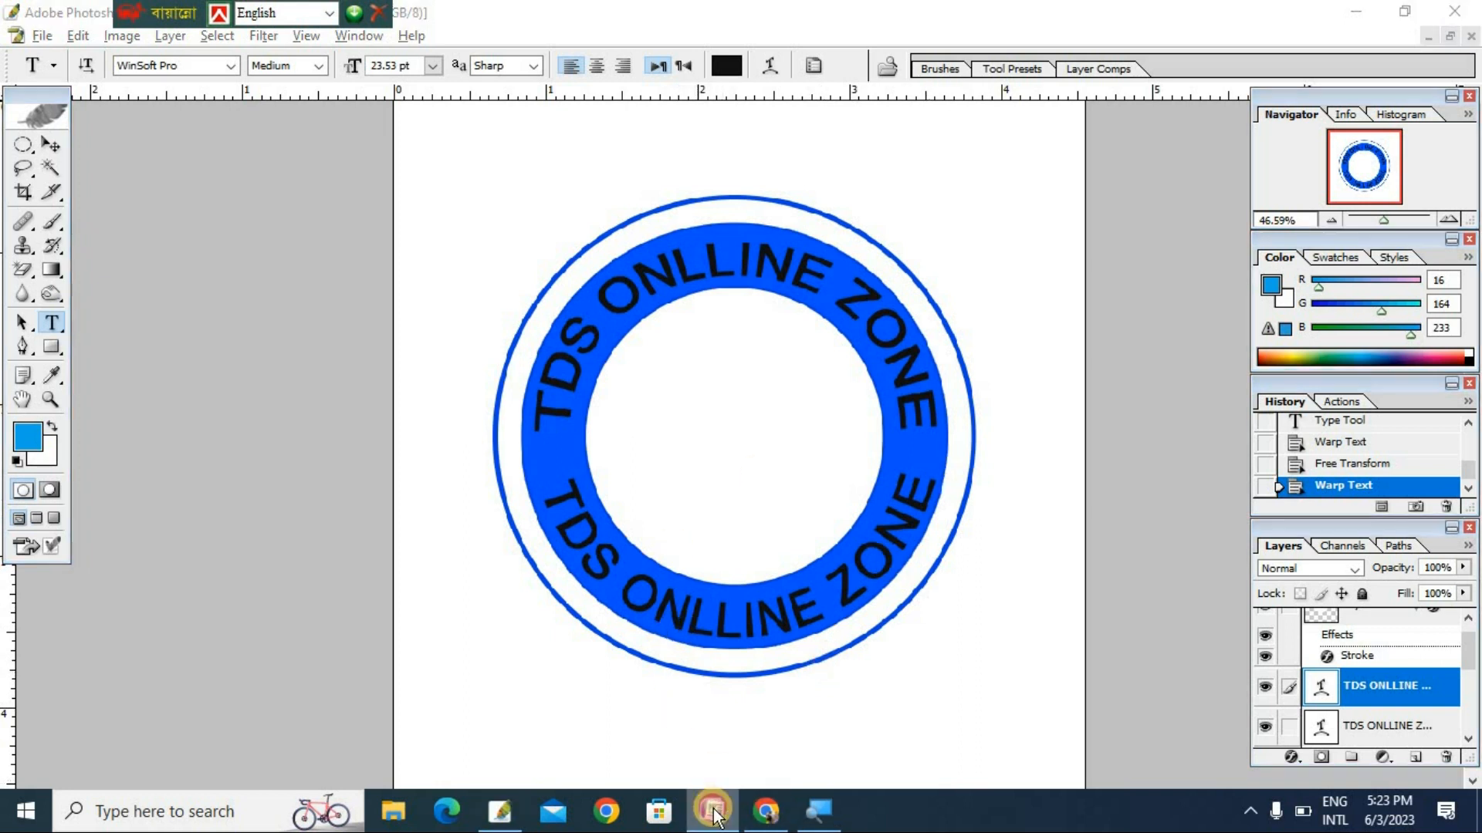
click(142, 43)
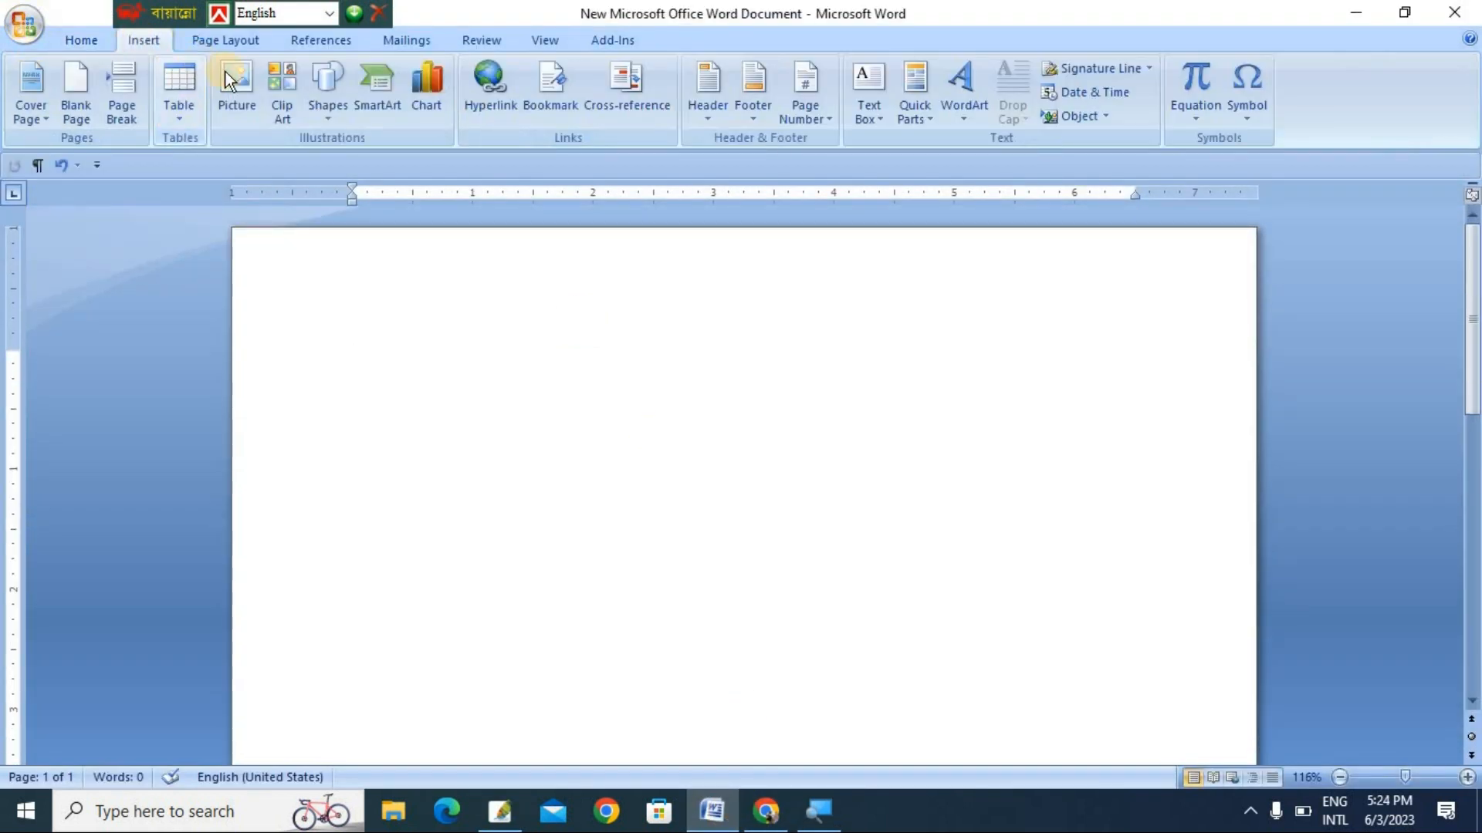
click(328, 85)
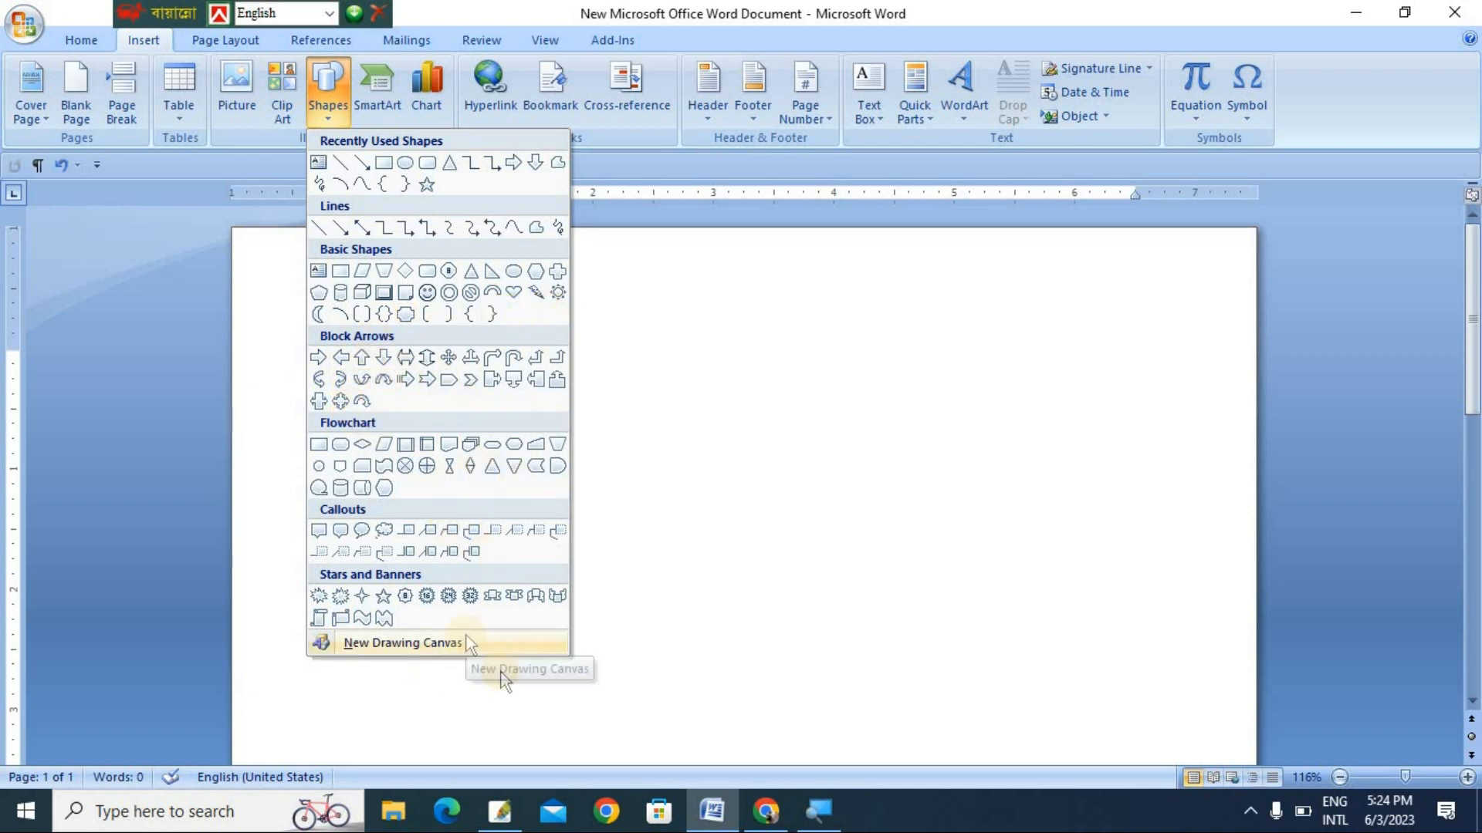
click(427, 184)
mouse_move(524, 375)
mouse_down()
mouse_move(615, 479)
mouse_move(671, 518)
mouse_move(651, 483)
mouse_move(715, 540)
mouse_move(635, 473)
mouse_up()
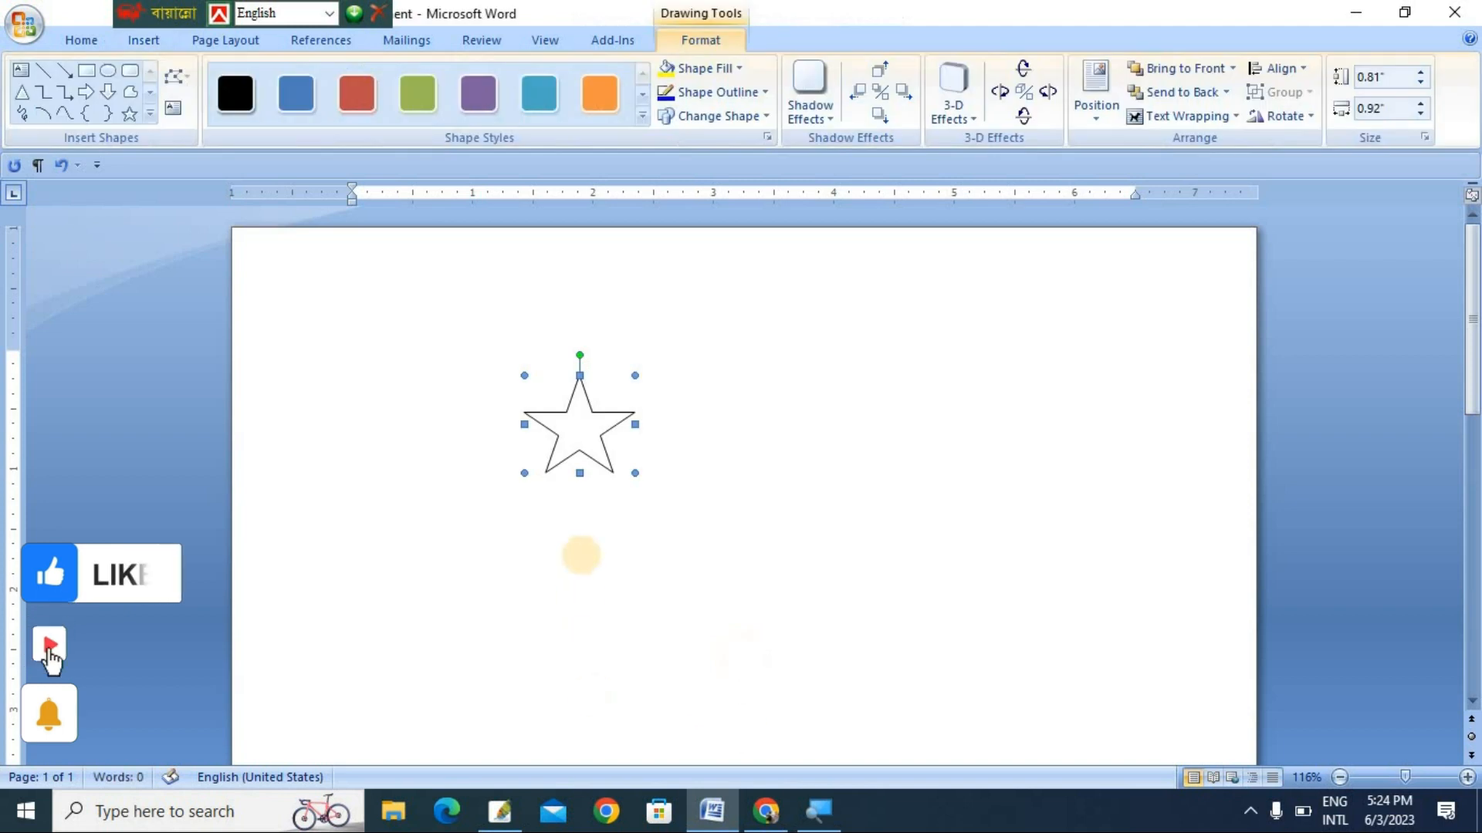
Copy the drawn star shape to the clipboard.
click(695, 497)
right_click(596, 435)
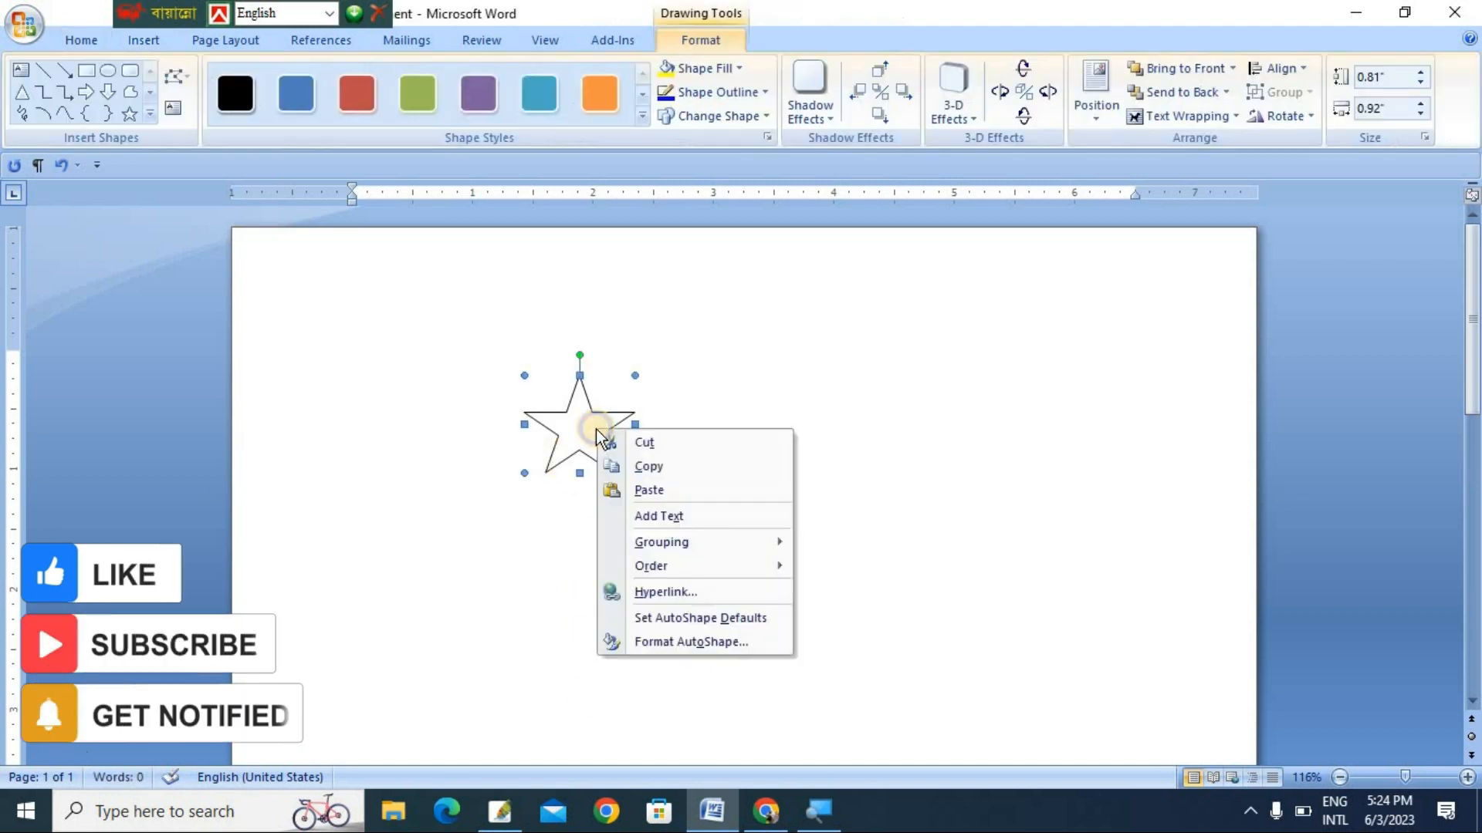
click(665, 468)
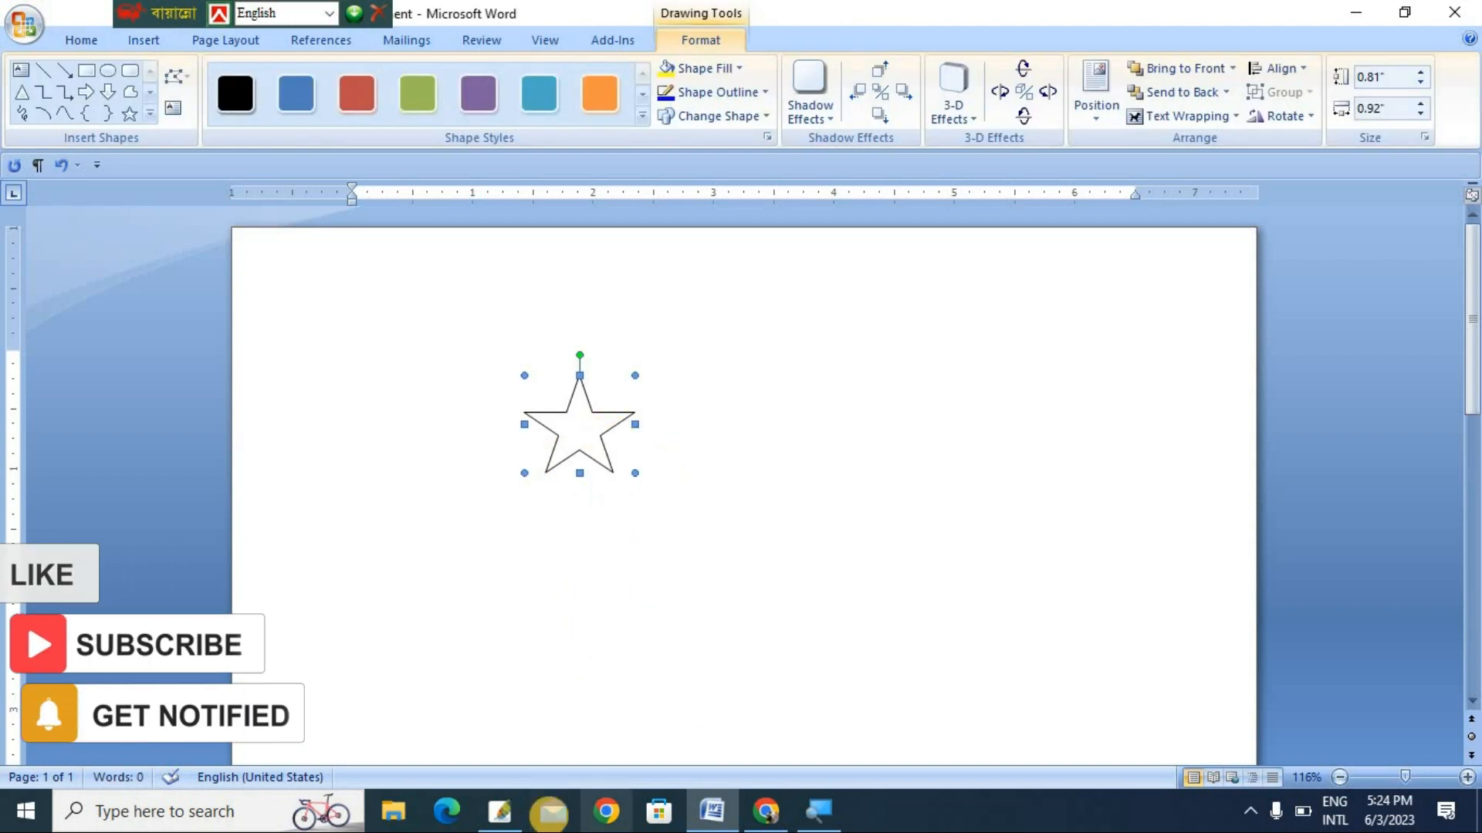
Switch back to Photoshop and paste the copied star into the white centre of the seal, above the topmost circle layer.
click(507, 815)
click(673, 432)
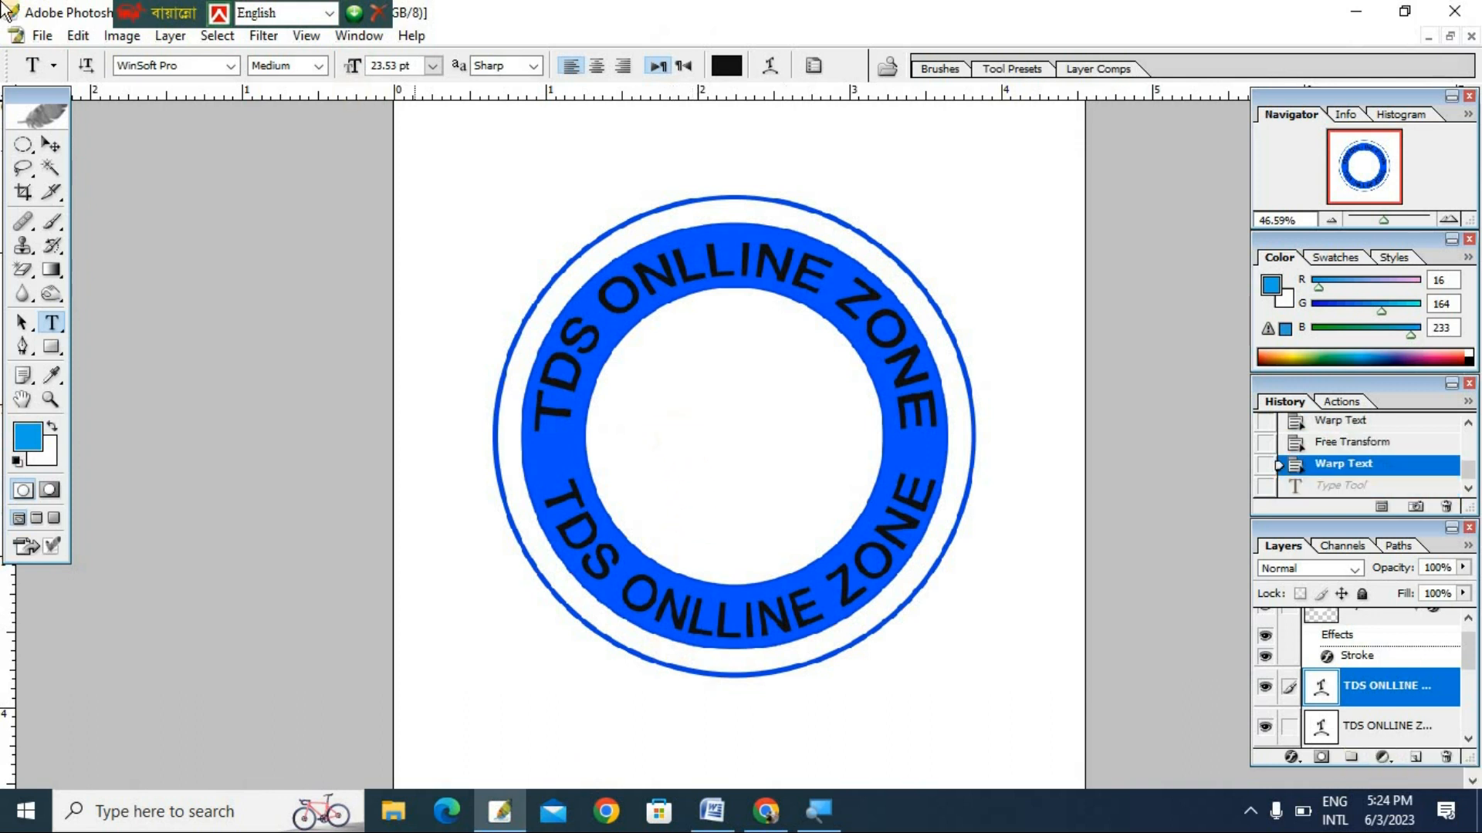
click(54, 144)
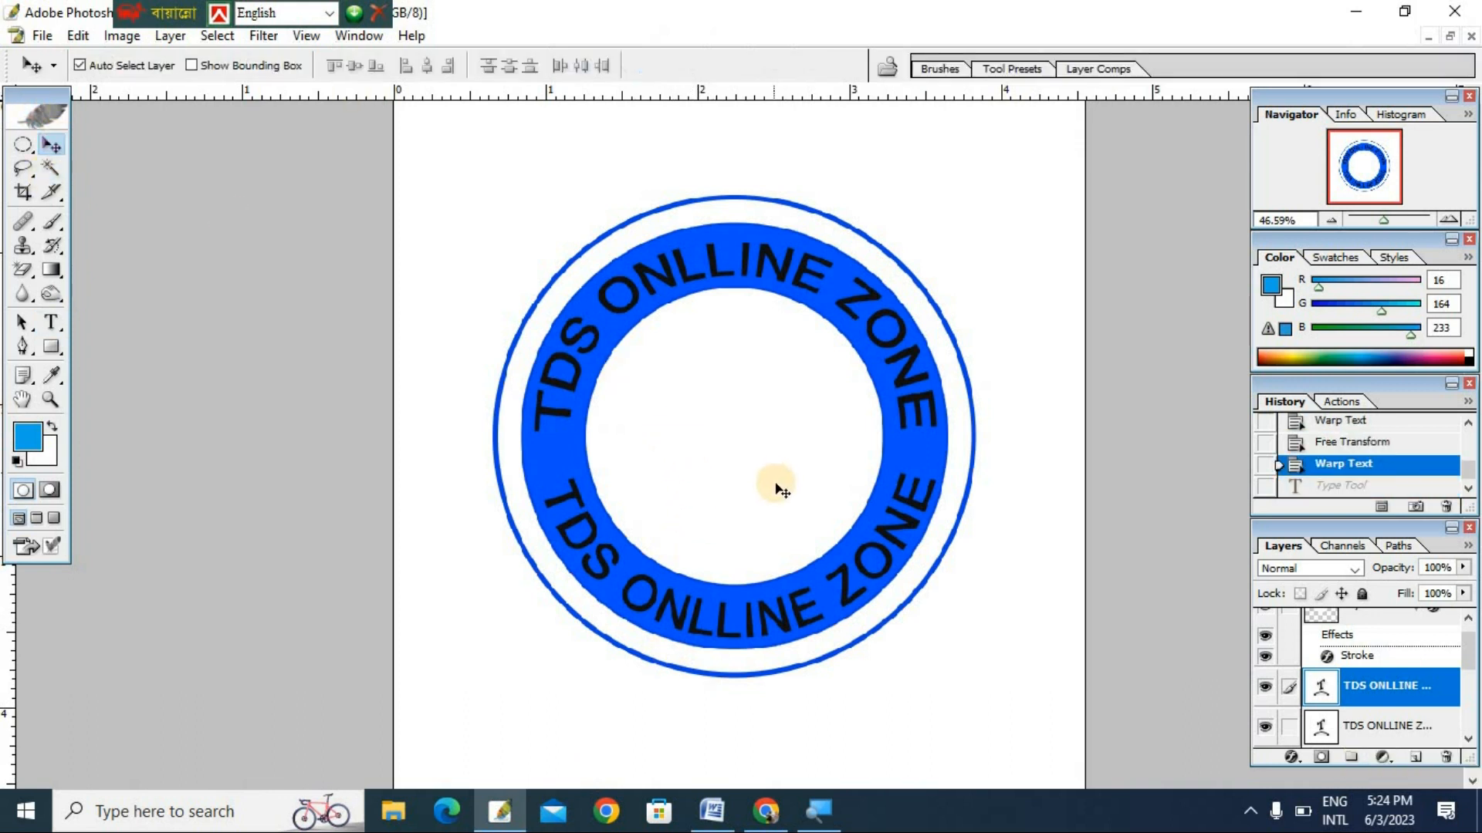
click(671, 462)
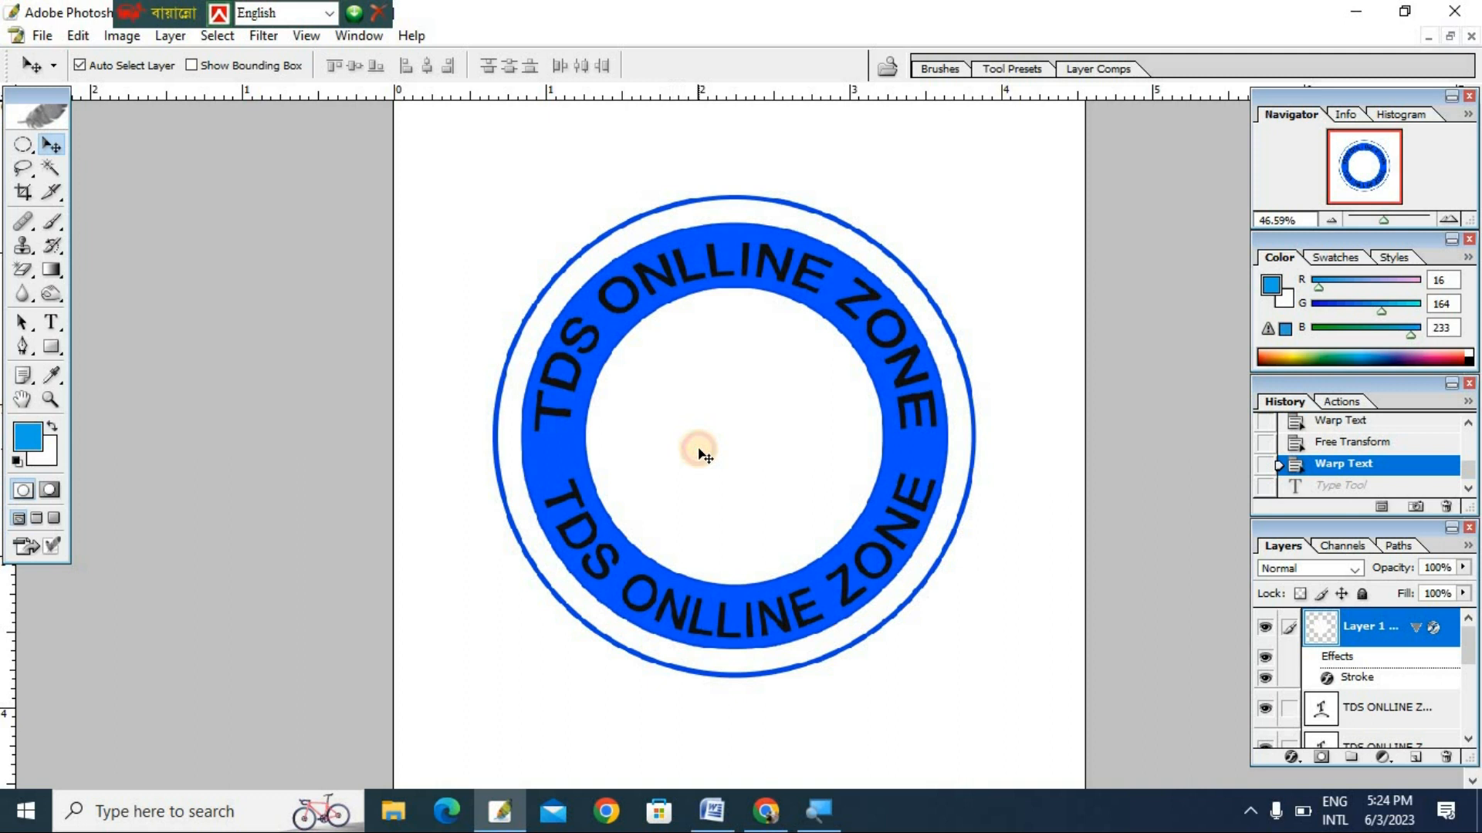
key(ctrl+v)
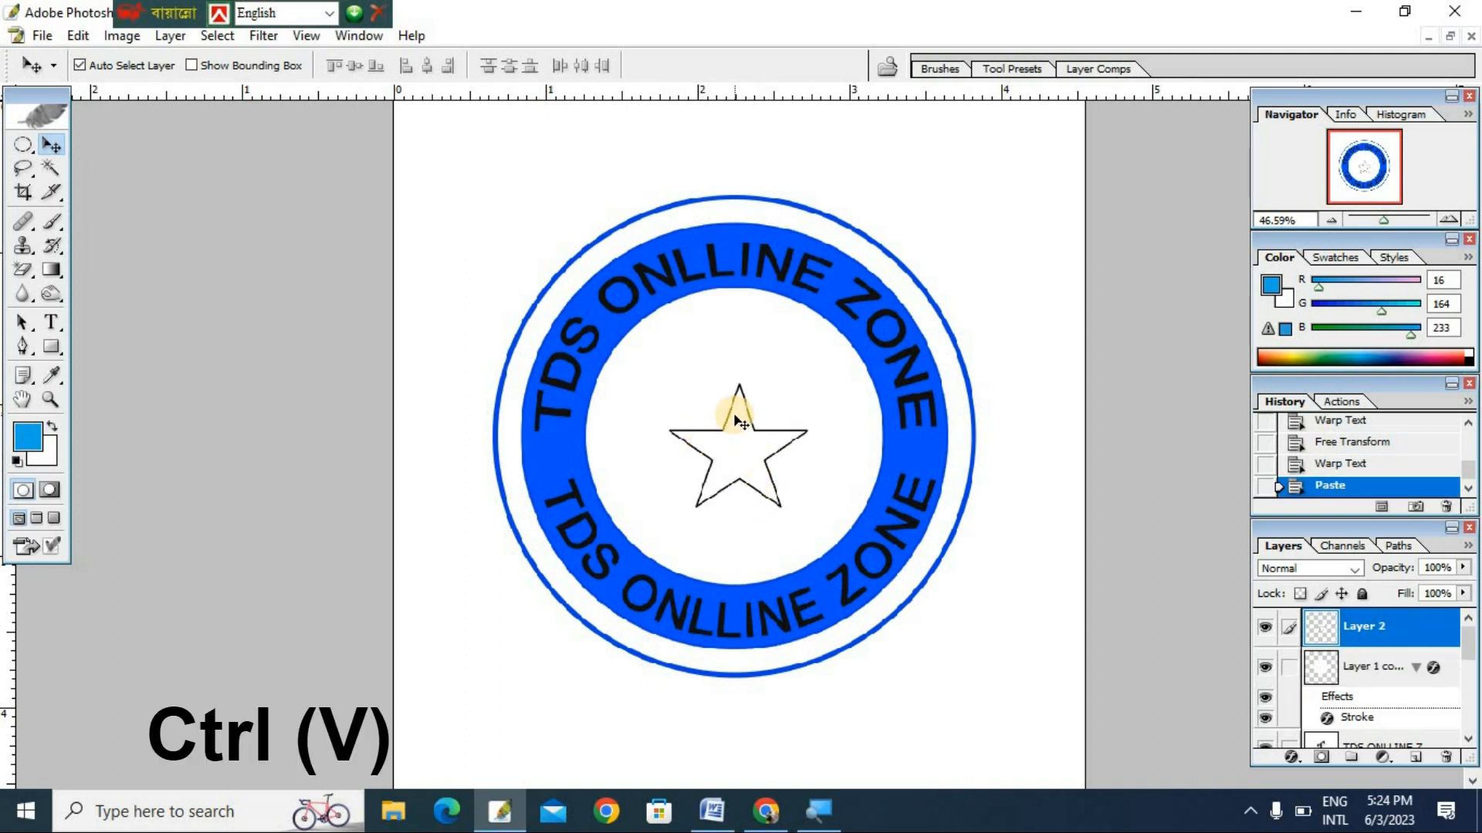
Scale the pasted star proportionally to about 169% and centre it inside the ring.
key(ctrl+t)
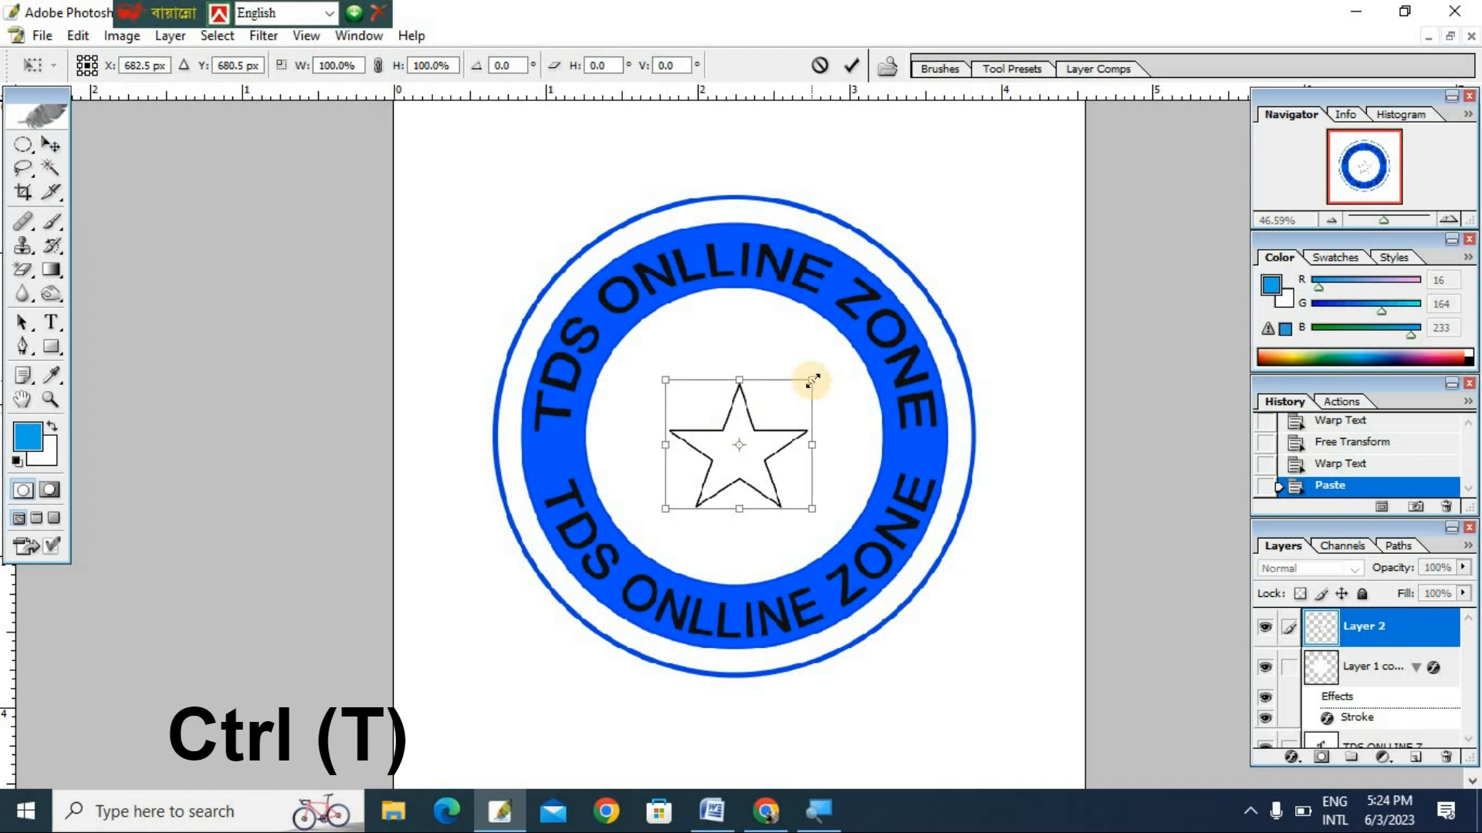
drag(812, 382, 818, 291)
drag(797, 395, 801, 402)
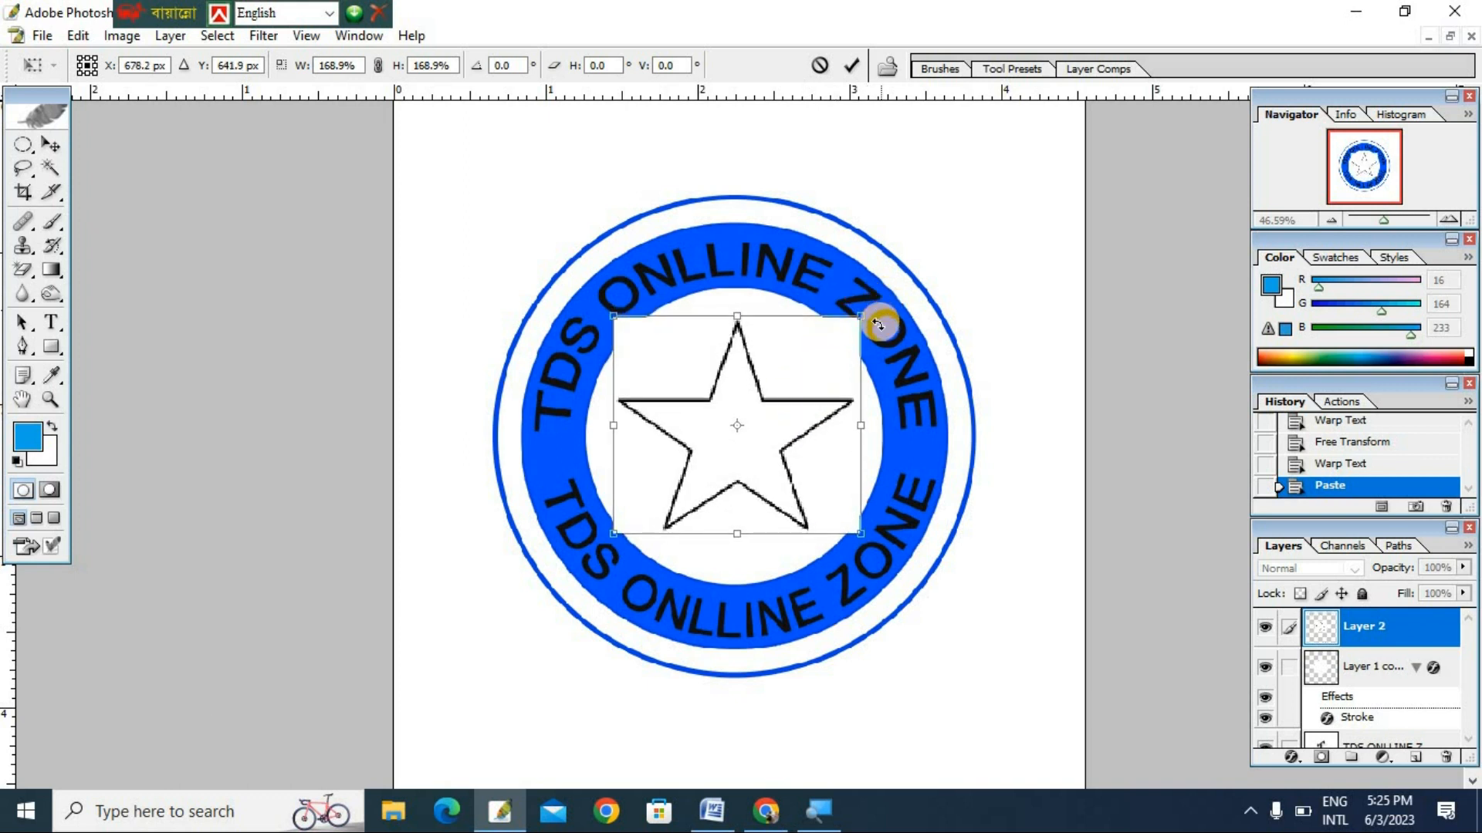
key(Return)
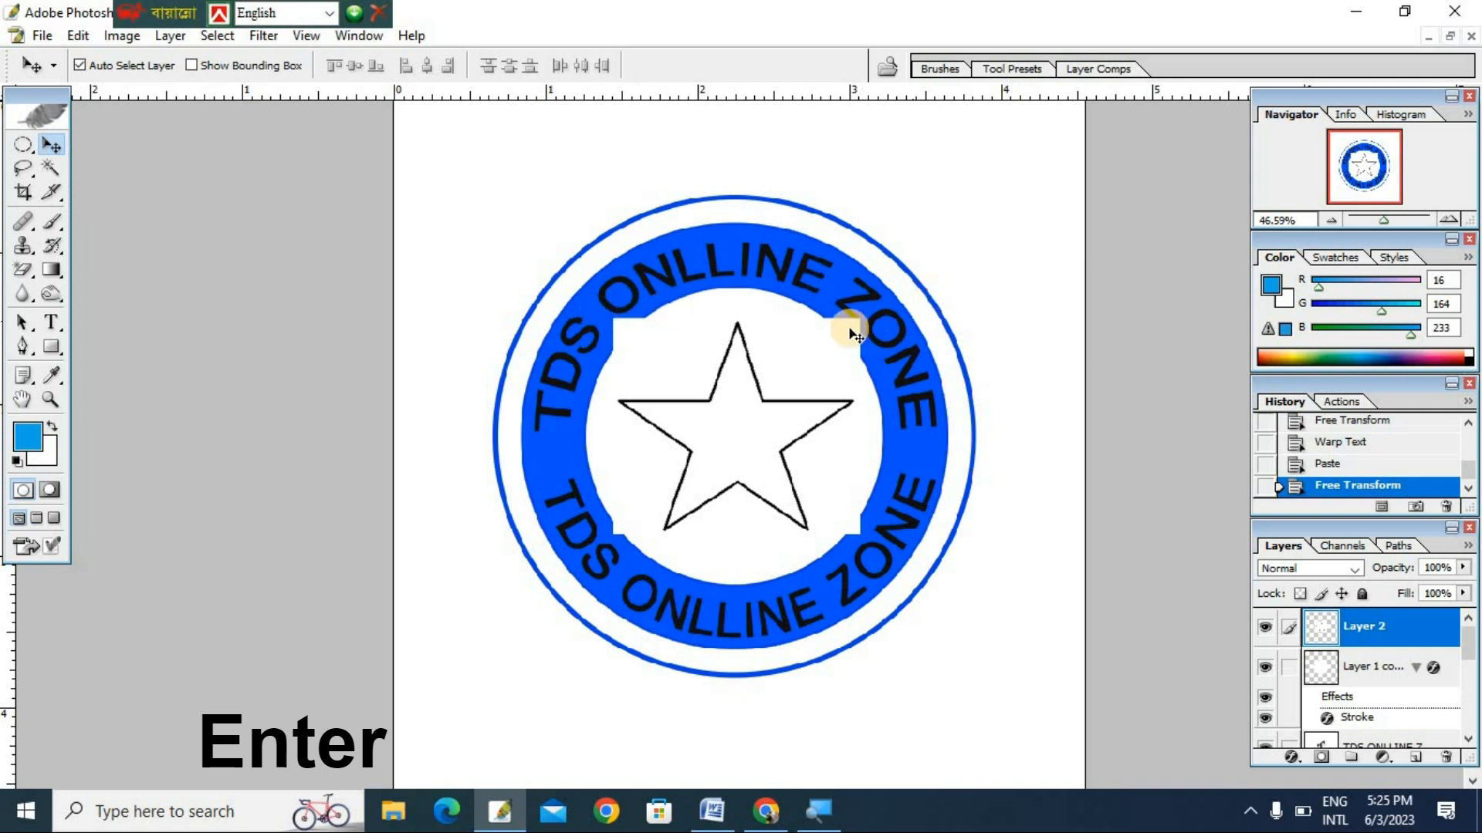
Erase the white background of the star layer with the Magic Eraser, keeping the black star outline.
click(29, 274)
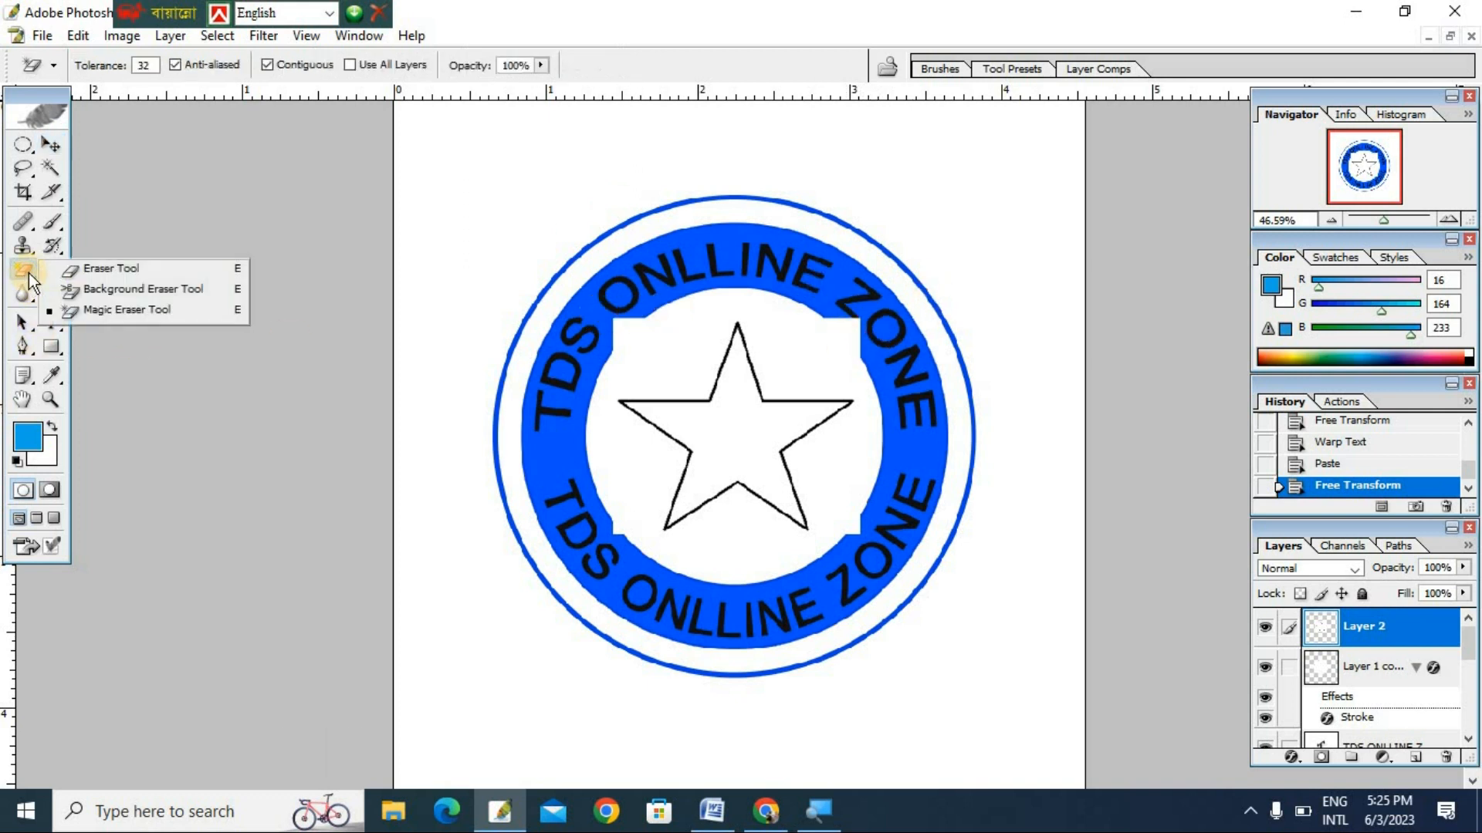
click(117, 310)
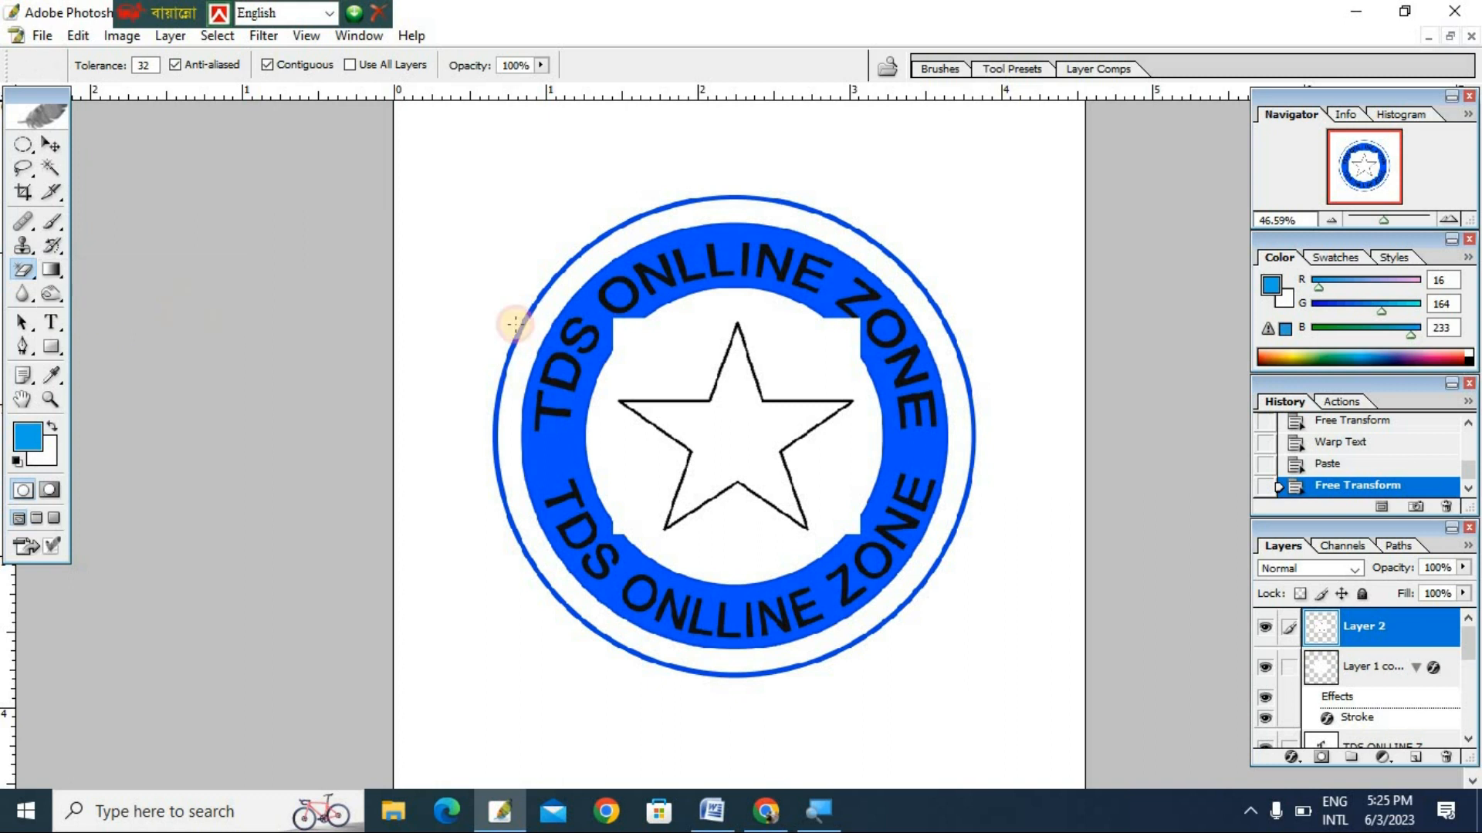
click(845, 340)
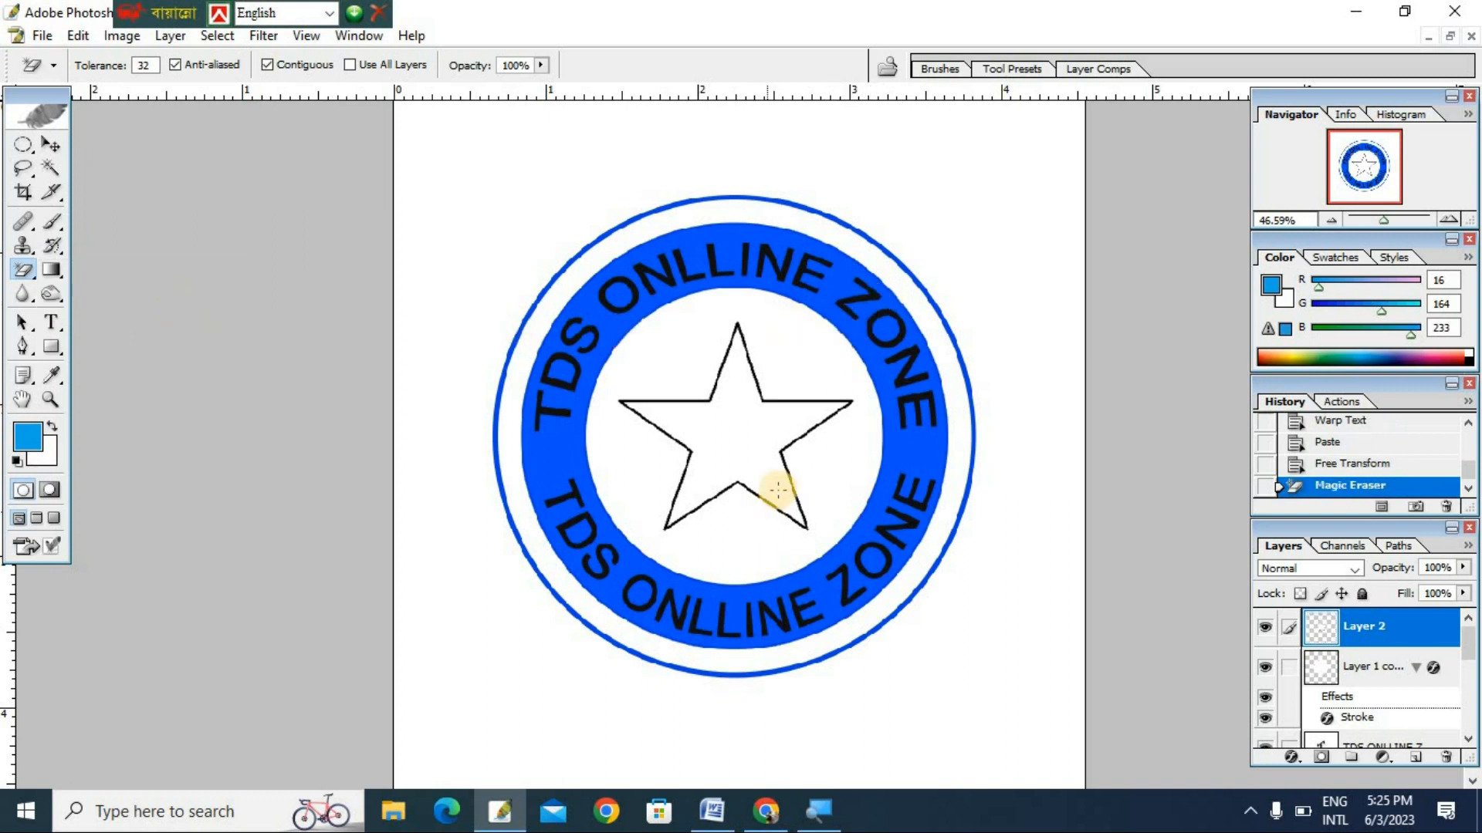
click(53, 142)
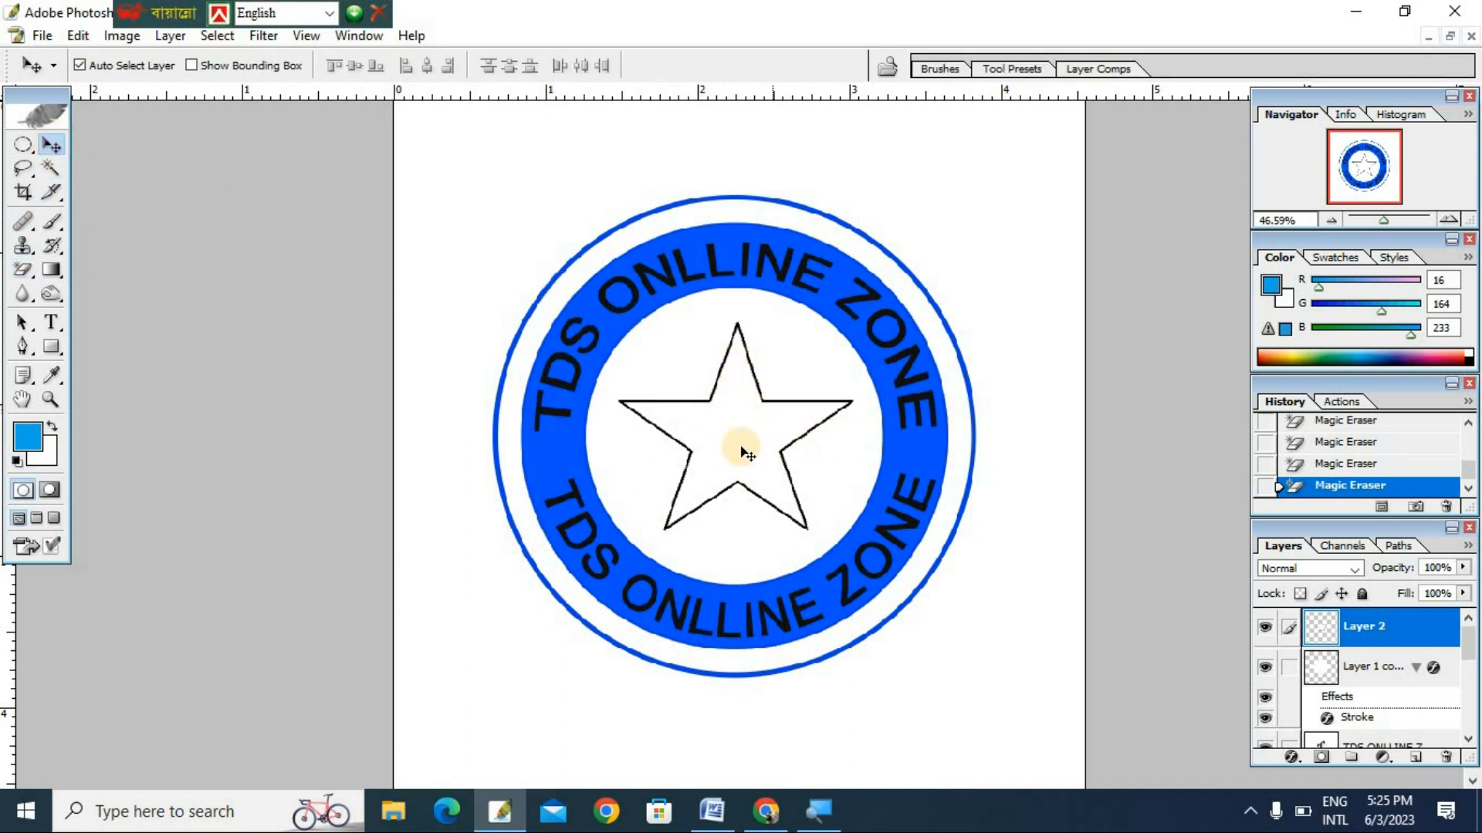
click(155, 36)
mouse_move(231, 162)
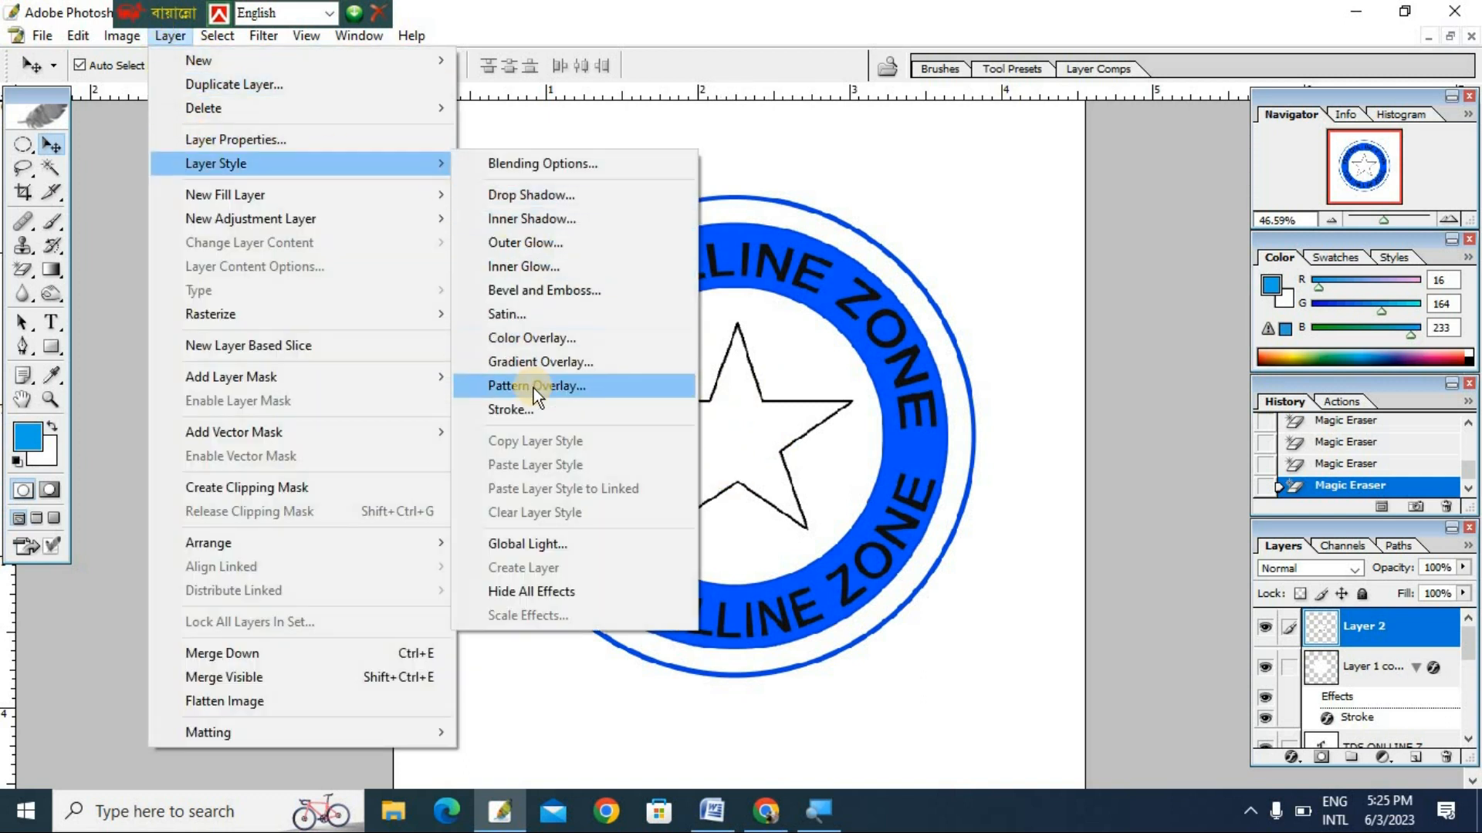
click(583, 338)
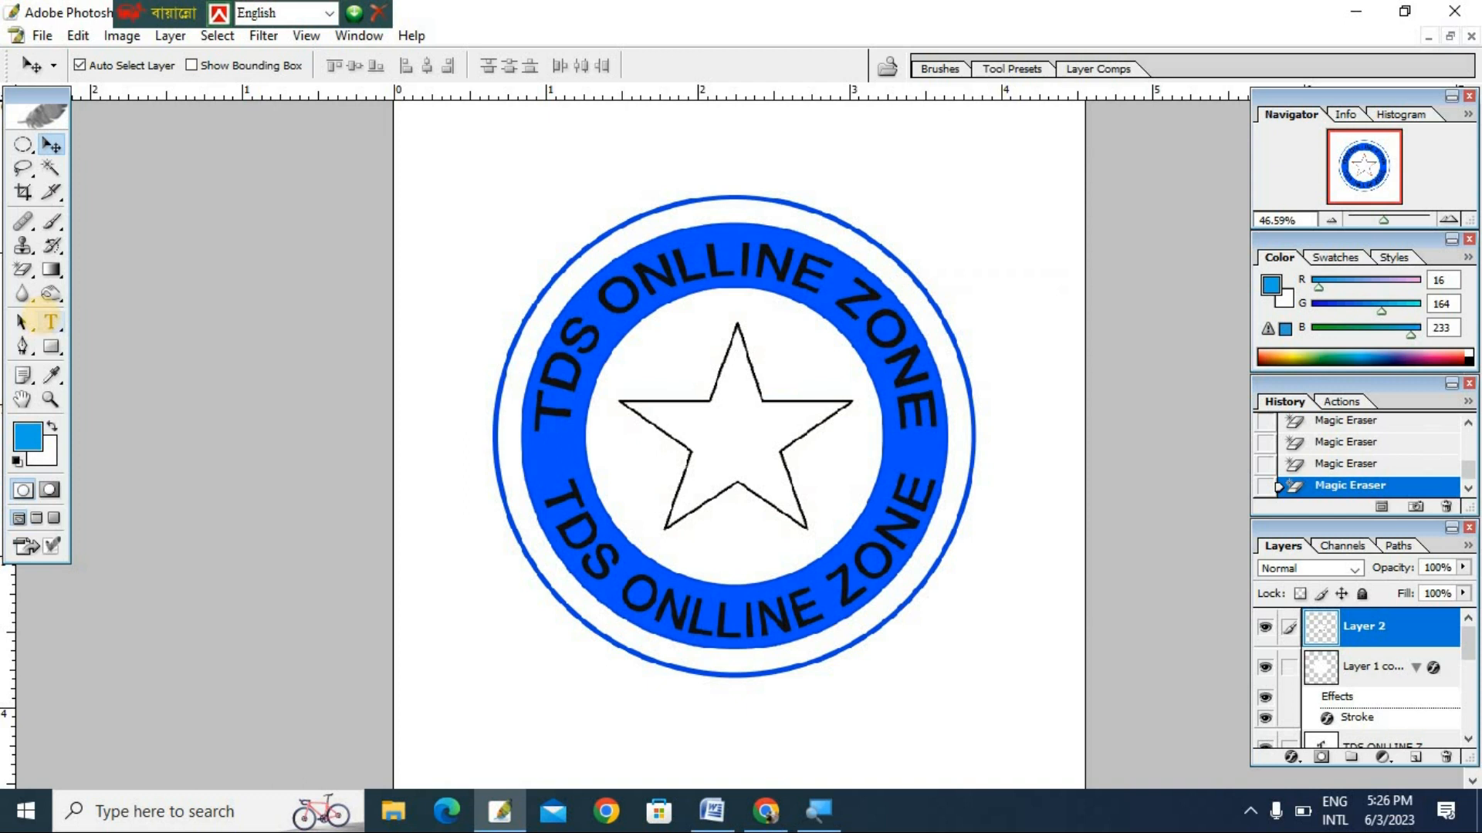
Apply a Color Overlay layer style in dark blue #092079 to the centre star outline.
click(27, 276)
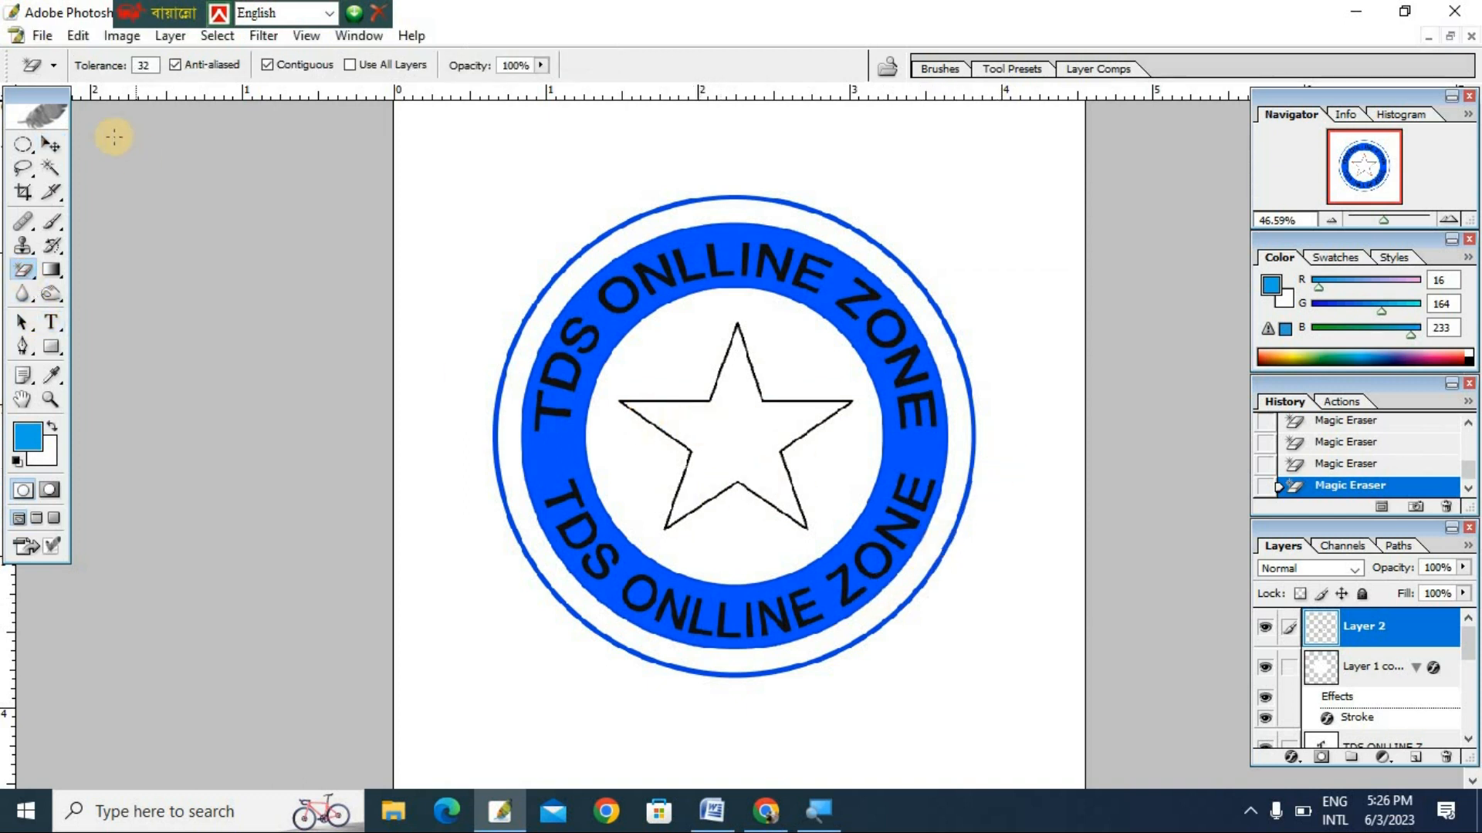
click(165, 36)
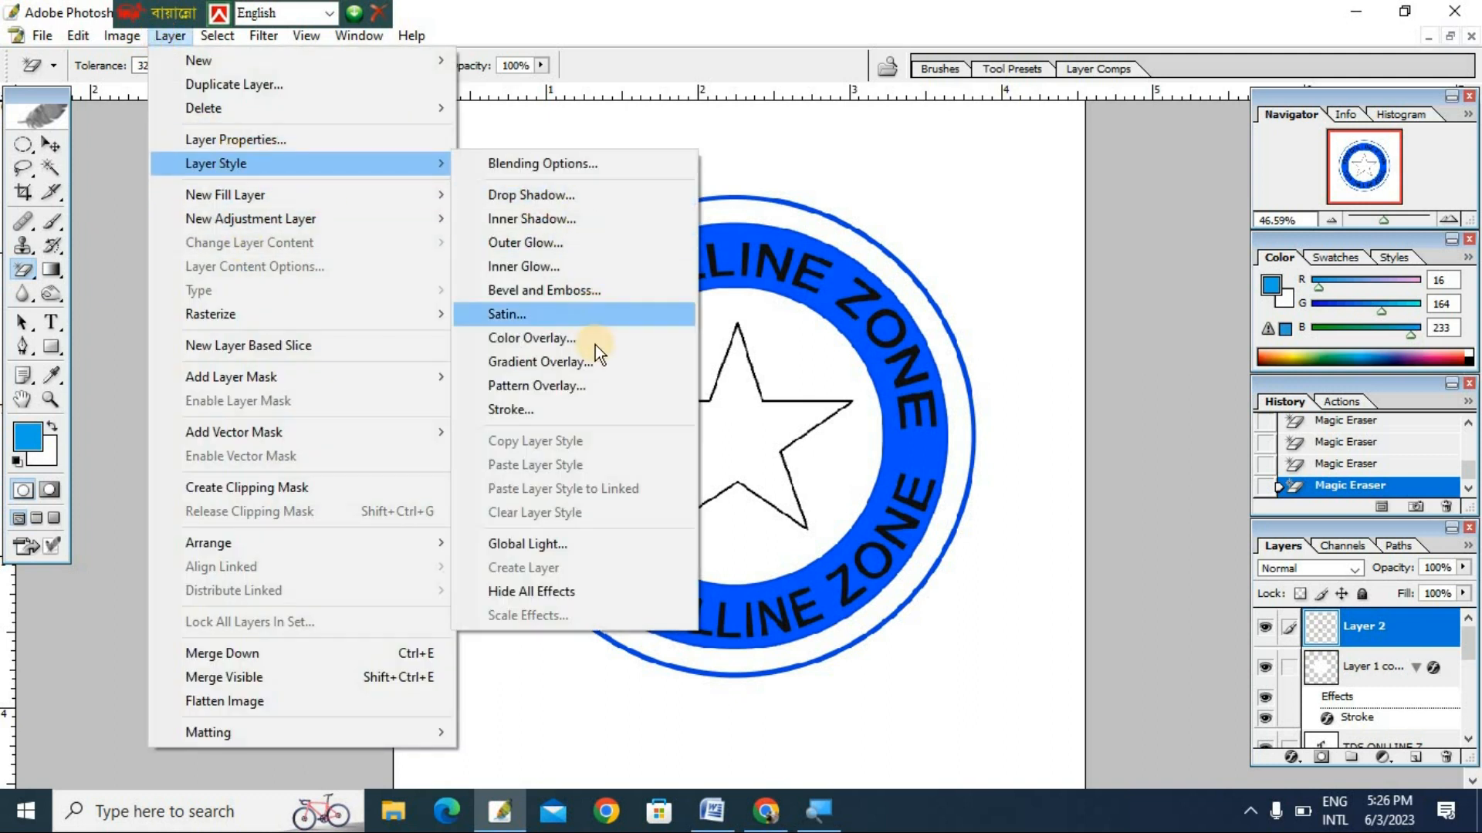
click(568, 336)
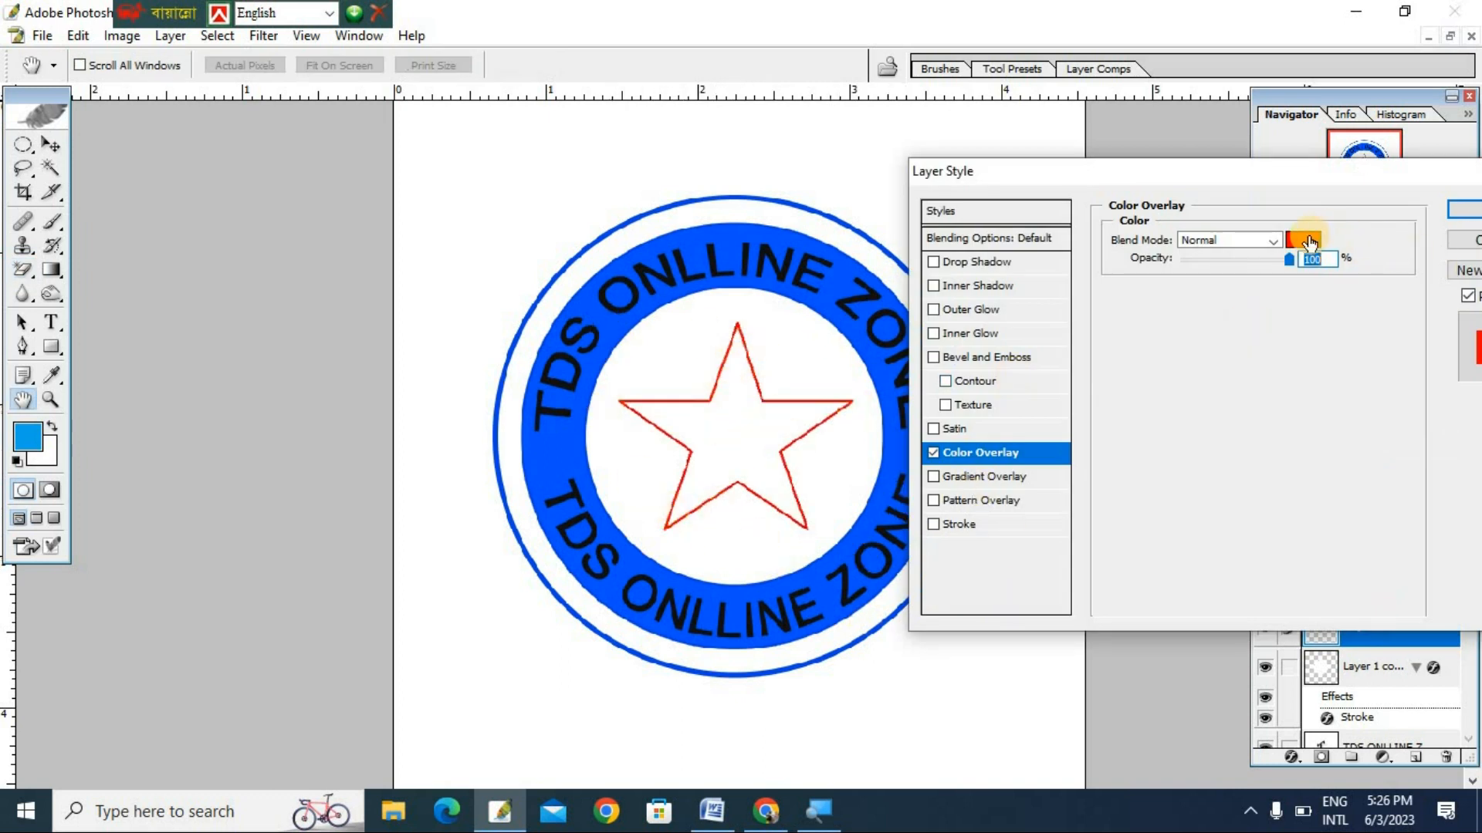
drag(1118, 429, 1109, 419)
drag(1072, 300, 1068, 538)
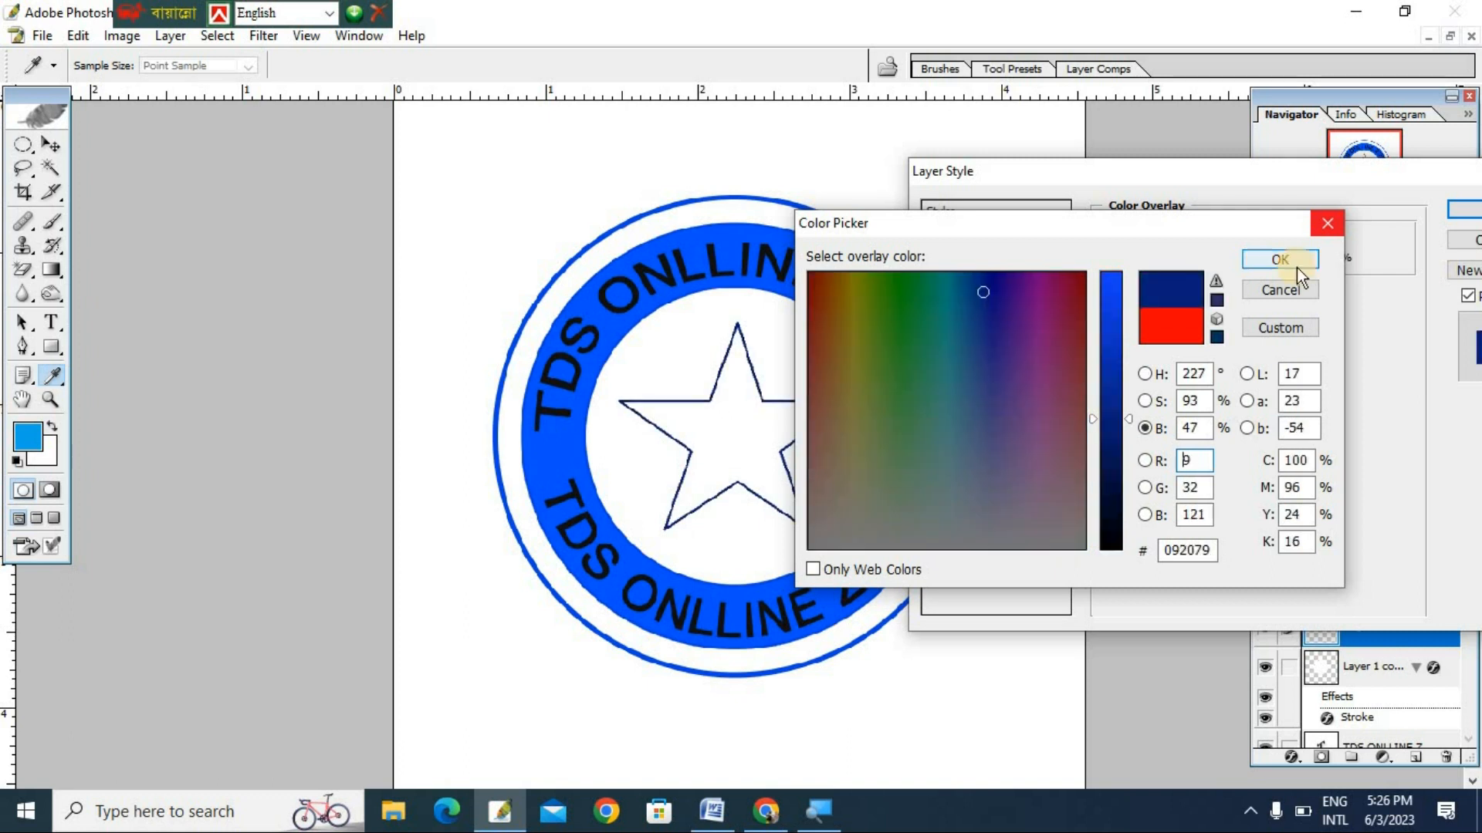
click(1293, 266)
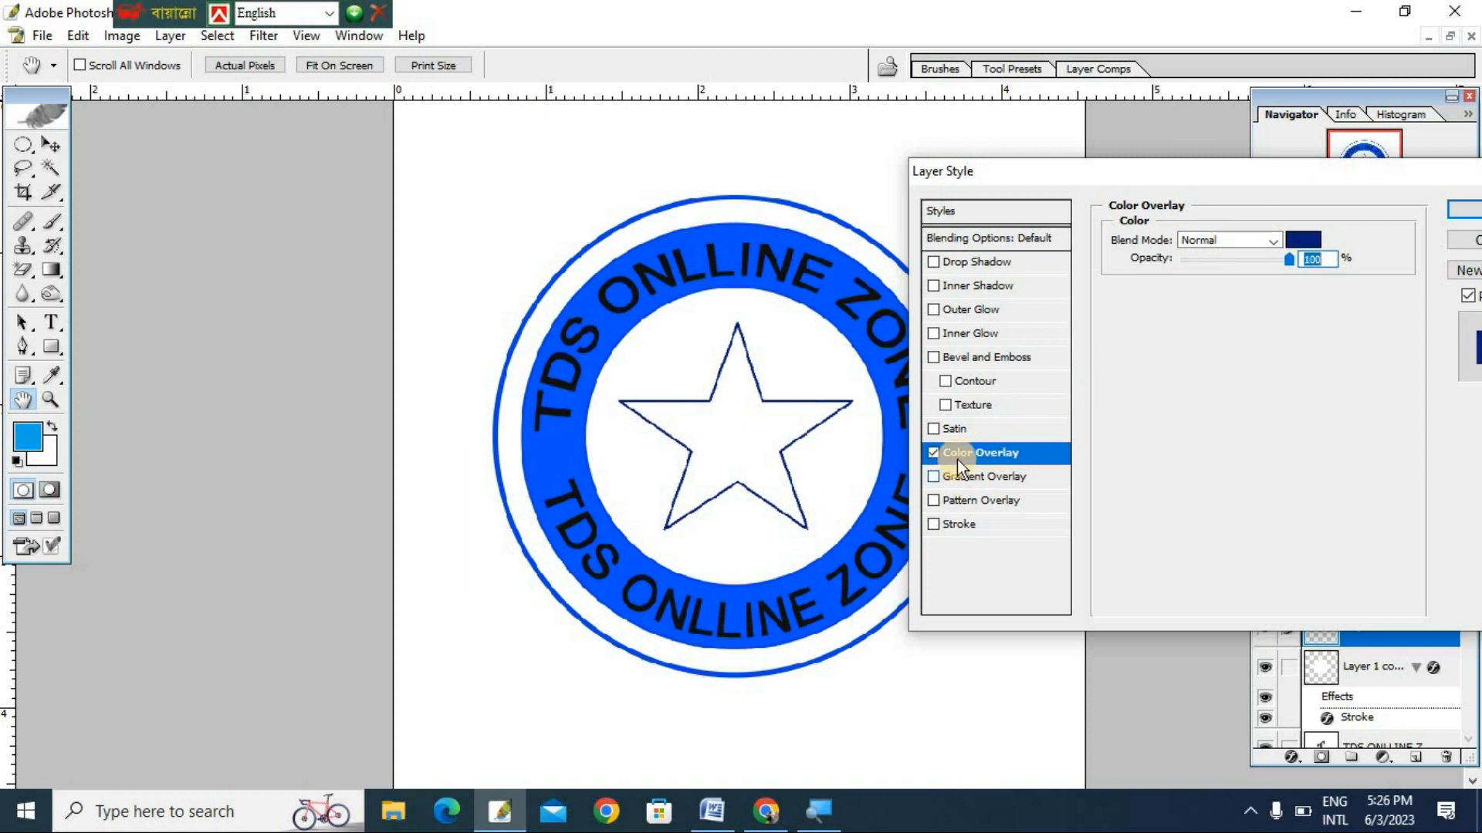
click(1366, 197)
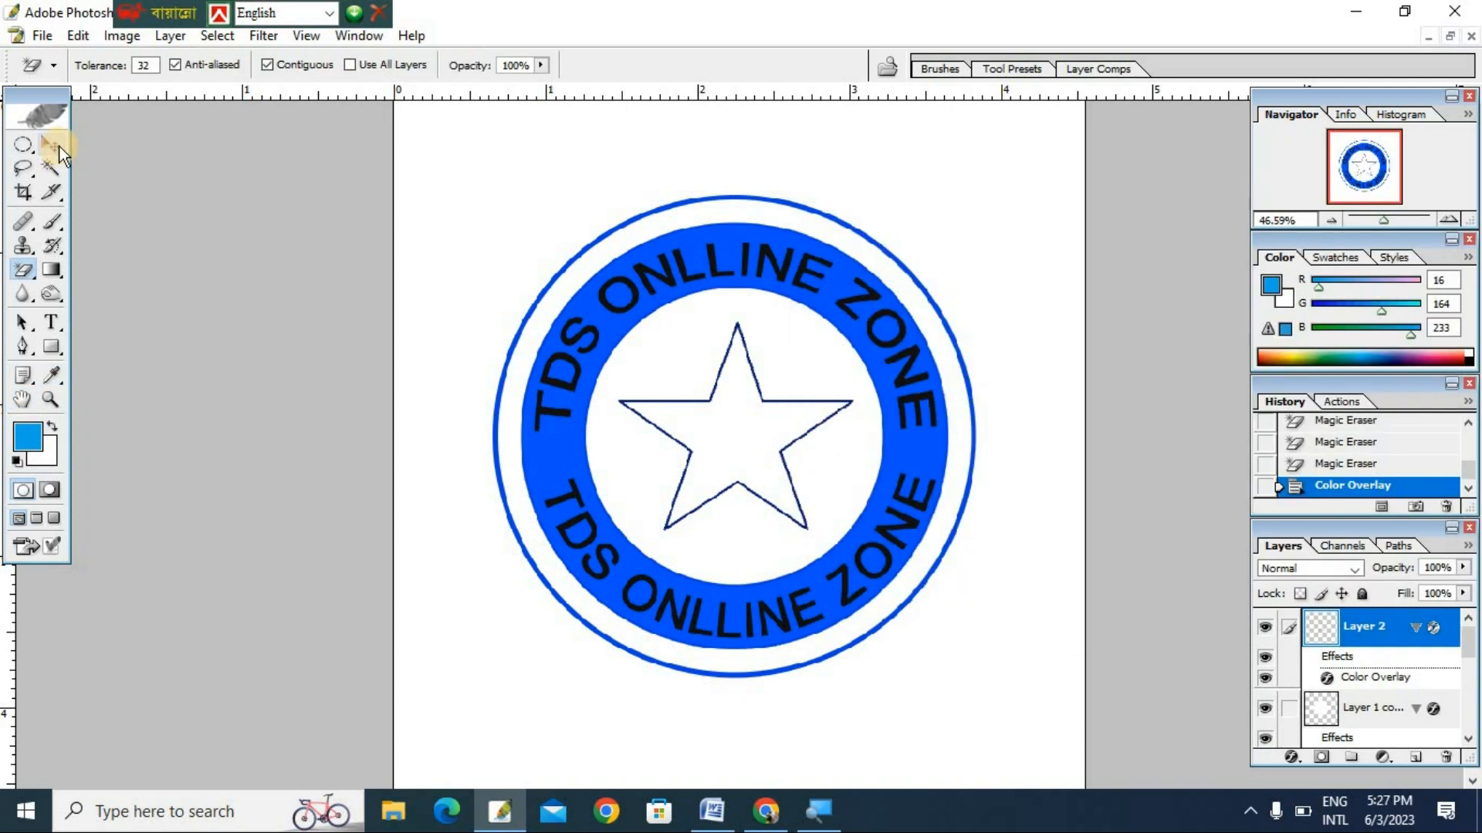
Duplicate the centre star and place the copy over the left part of the blue ring.
click(55, 146)
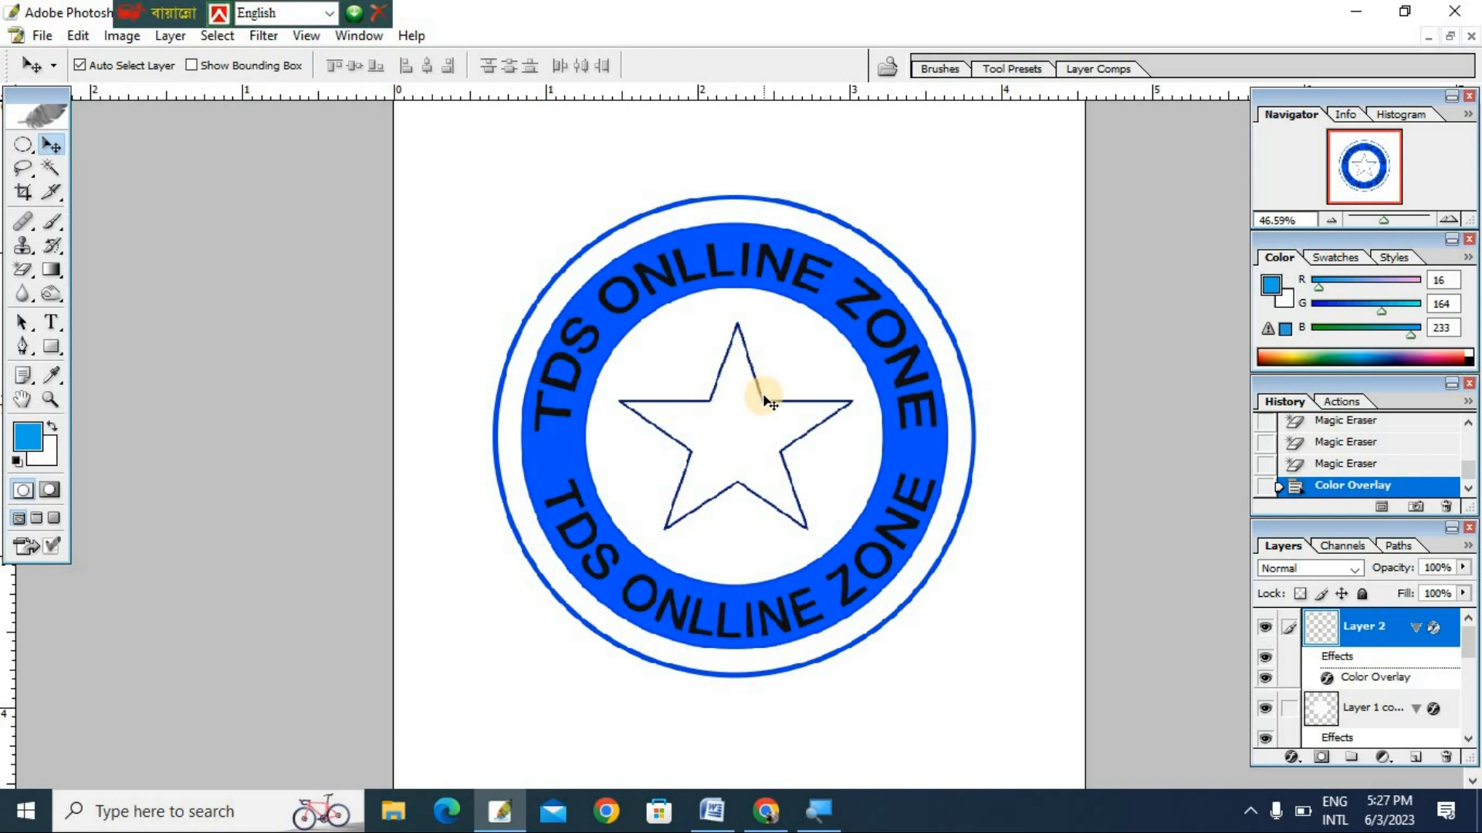
key(alt)
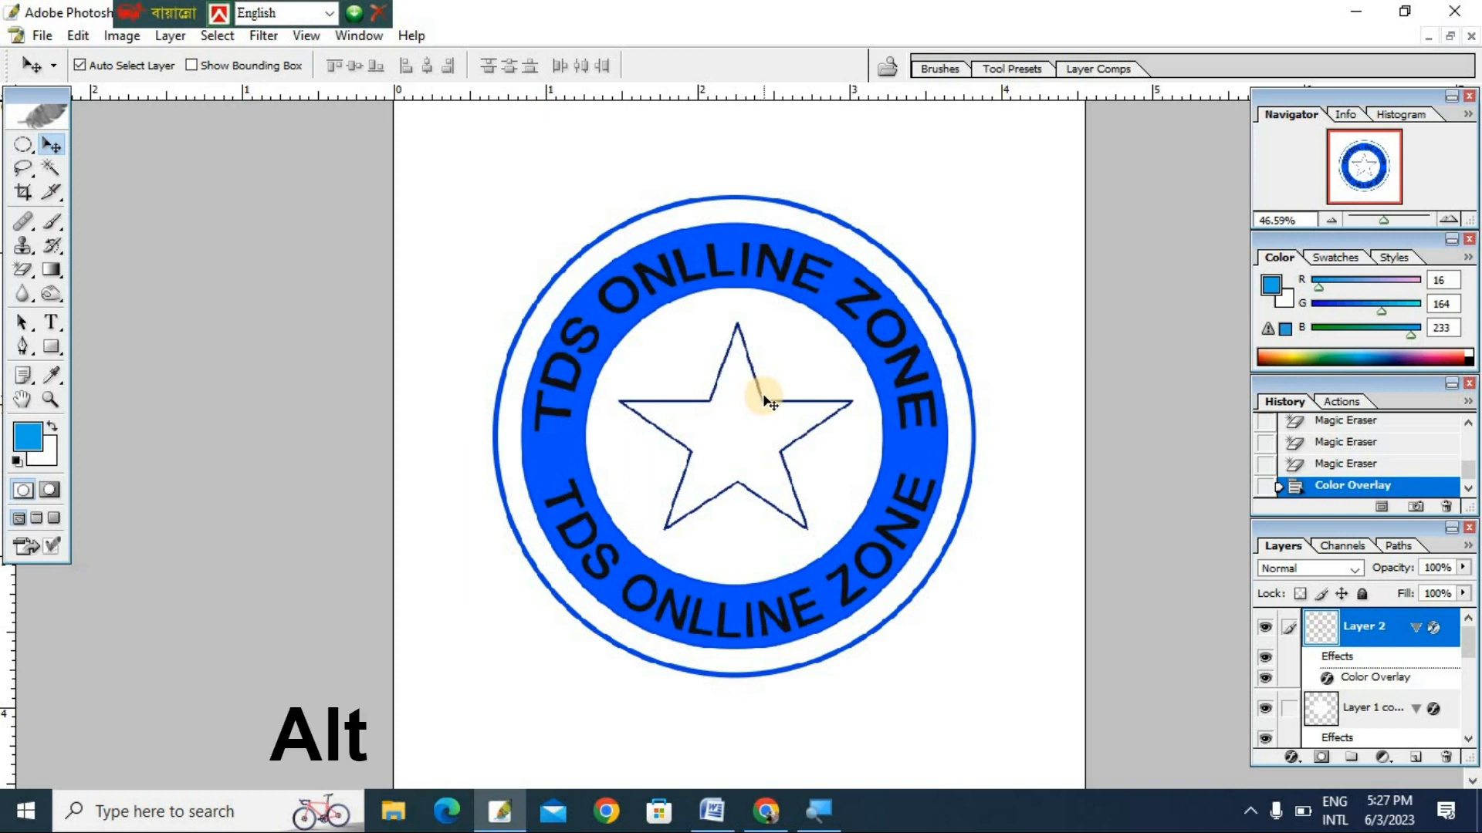
click(764, 398)
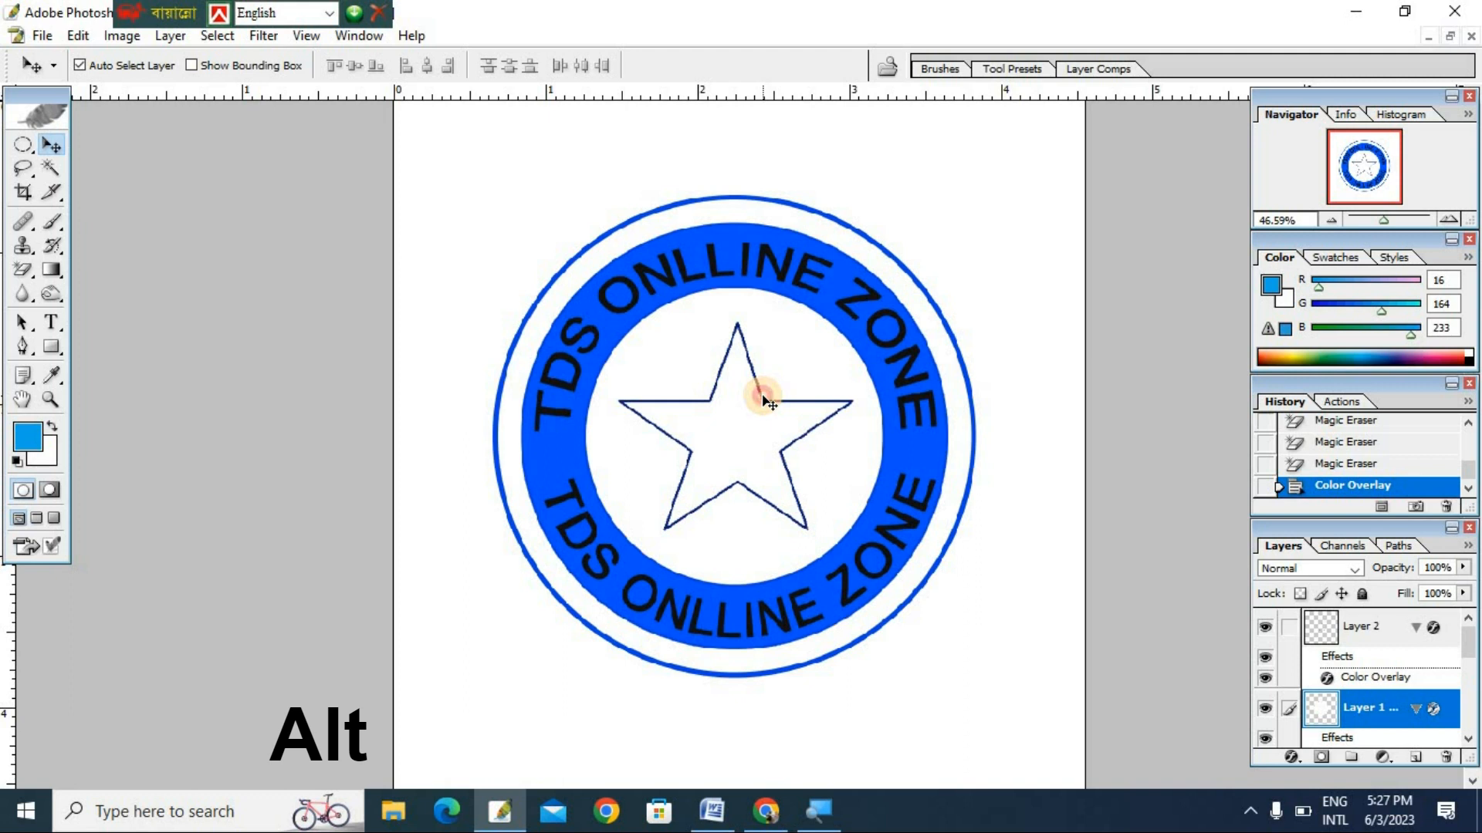
right_click(764, 398)
click(763, 394)
drag(763, 394, 590, 441)
Shrink the copied star proportionally and fit it into the ring's left gap between the upper and lower text.
key(ctrl+t)
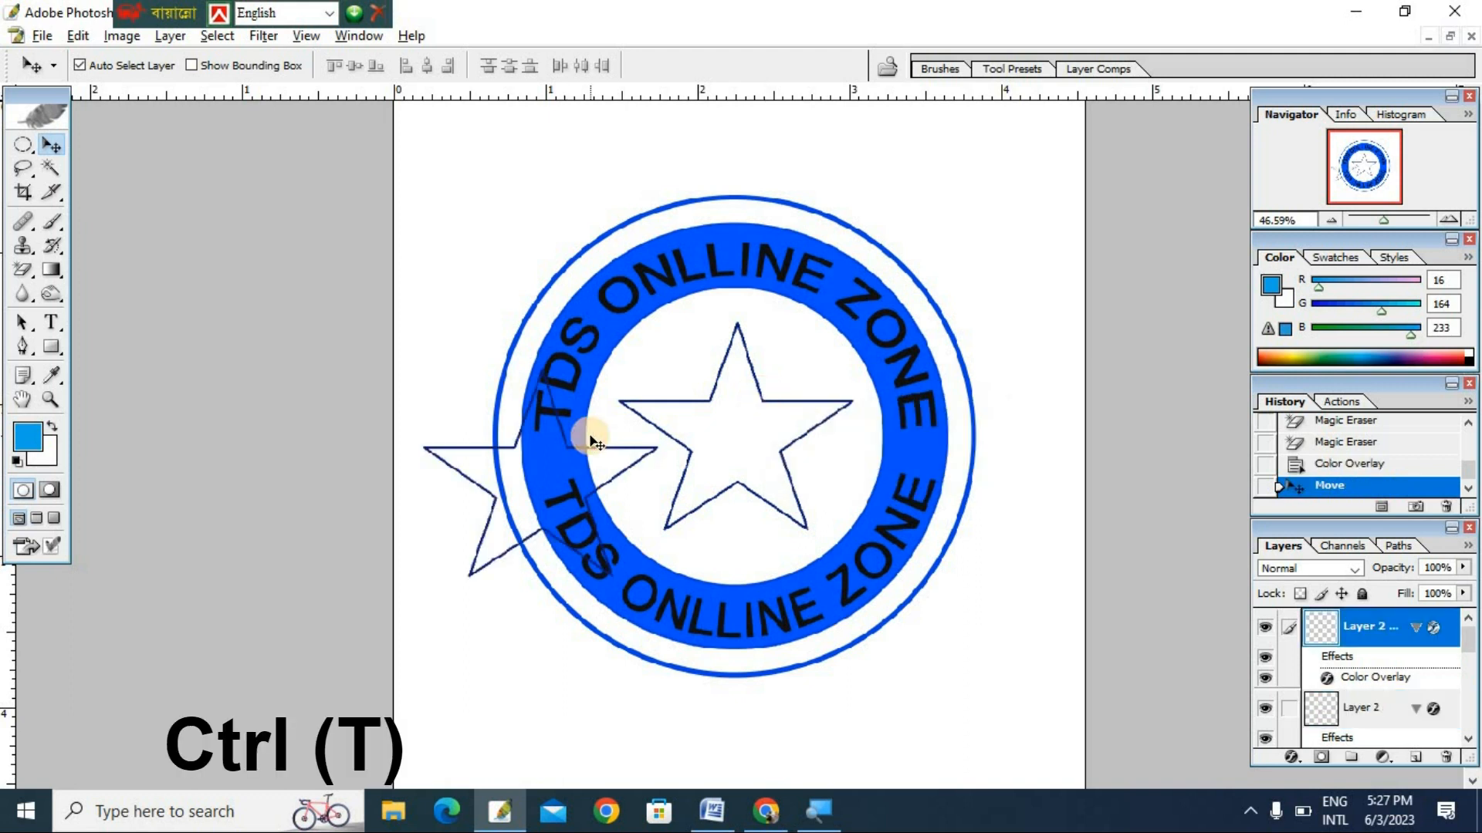
key(shift+alt)
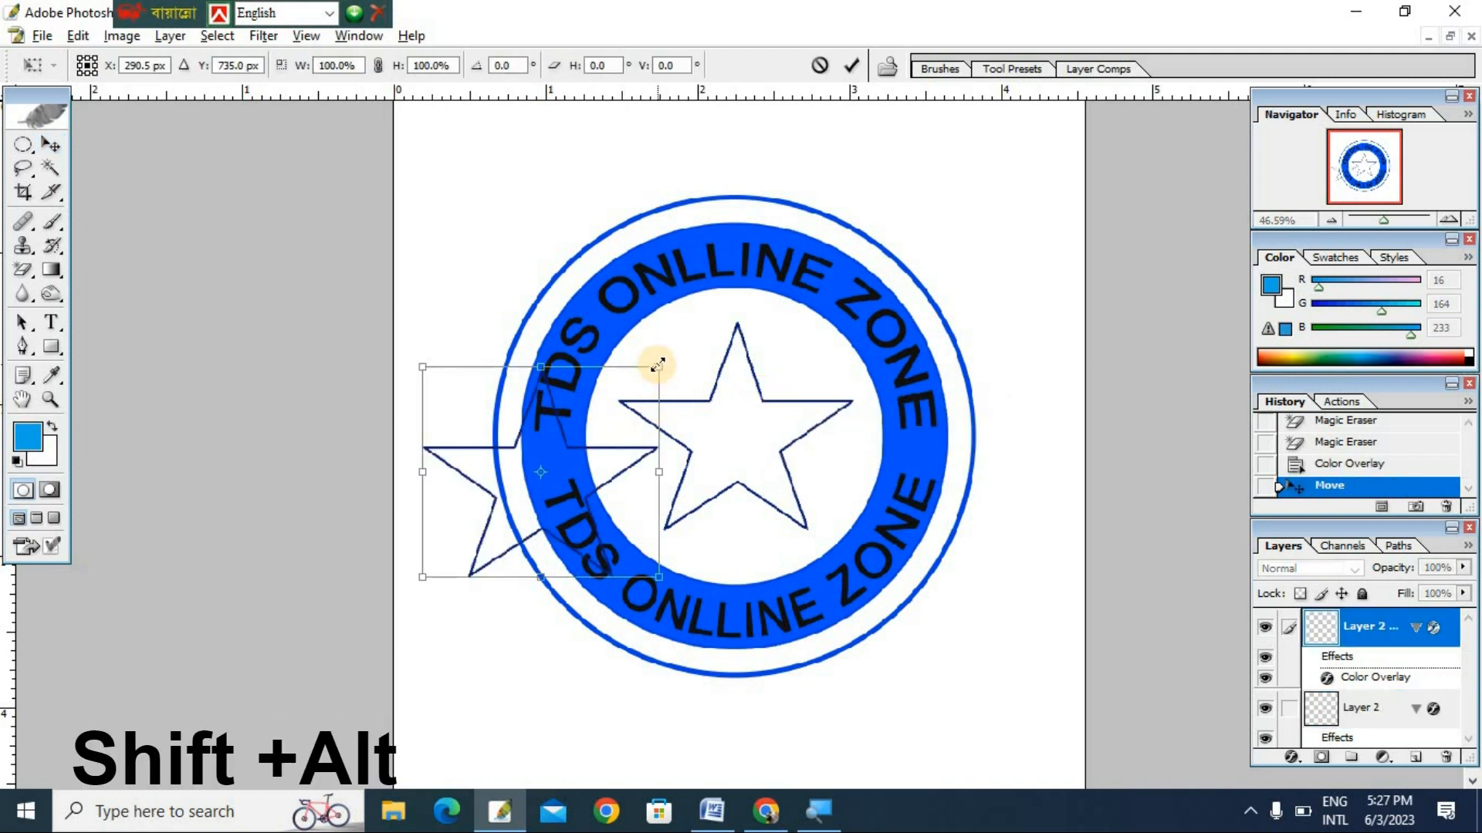
mouse_move(572, 461)
mouse_down()
mouse_move(557, 438)
mouse_move(549, 452)
mouse_up()
key(Return)
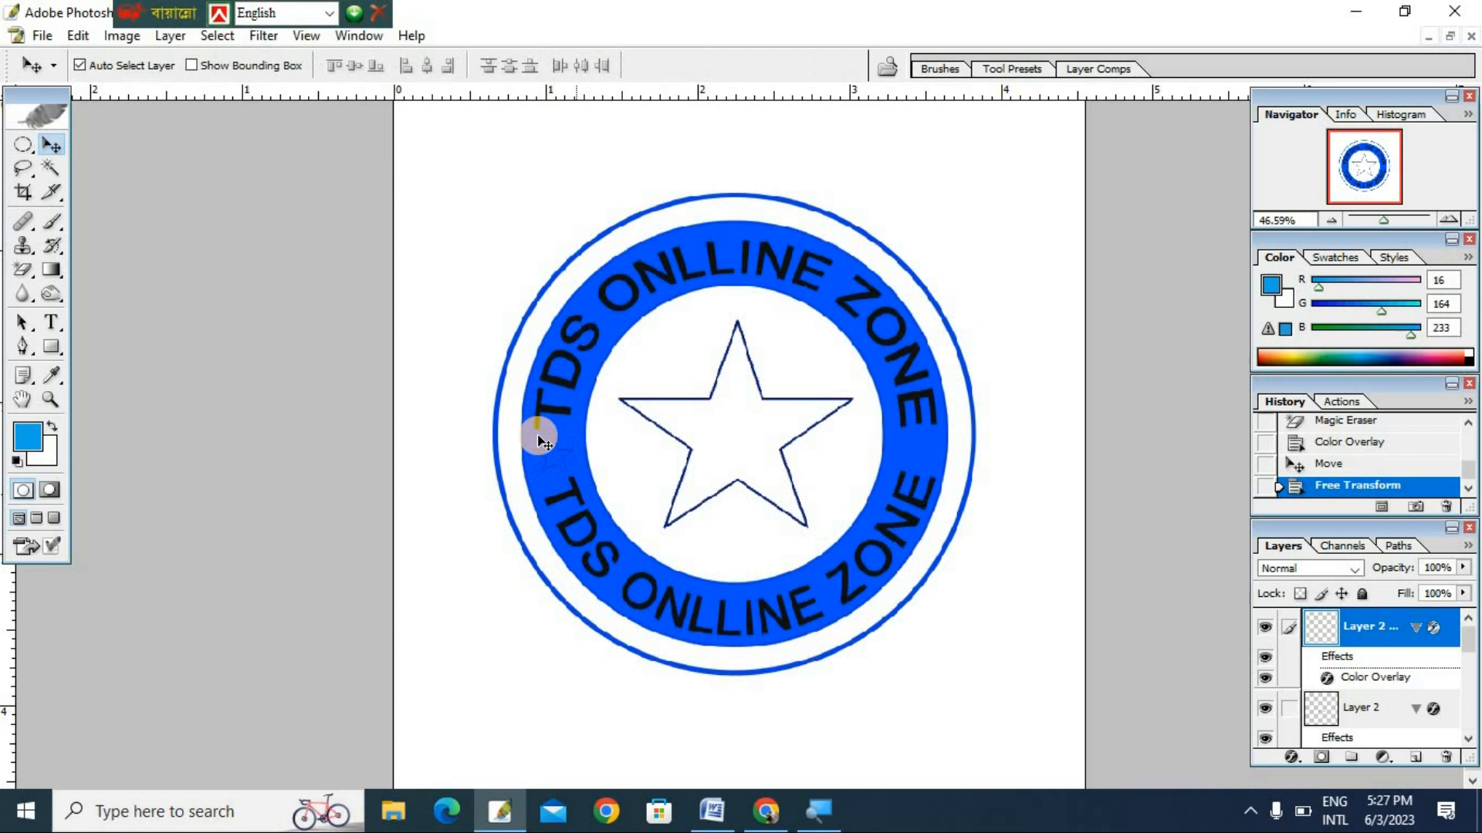
Change the small star's Color Overlay to near-white #FAF8F8.
click(164, 33)
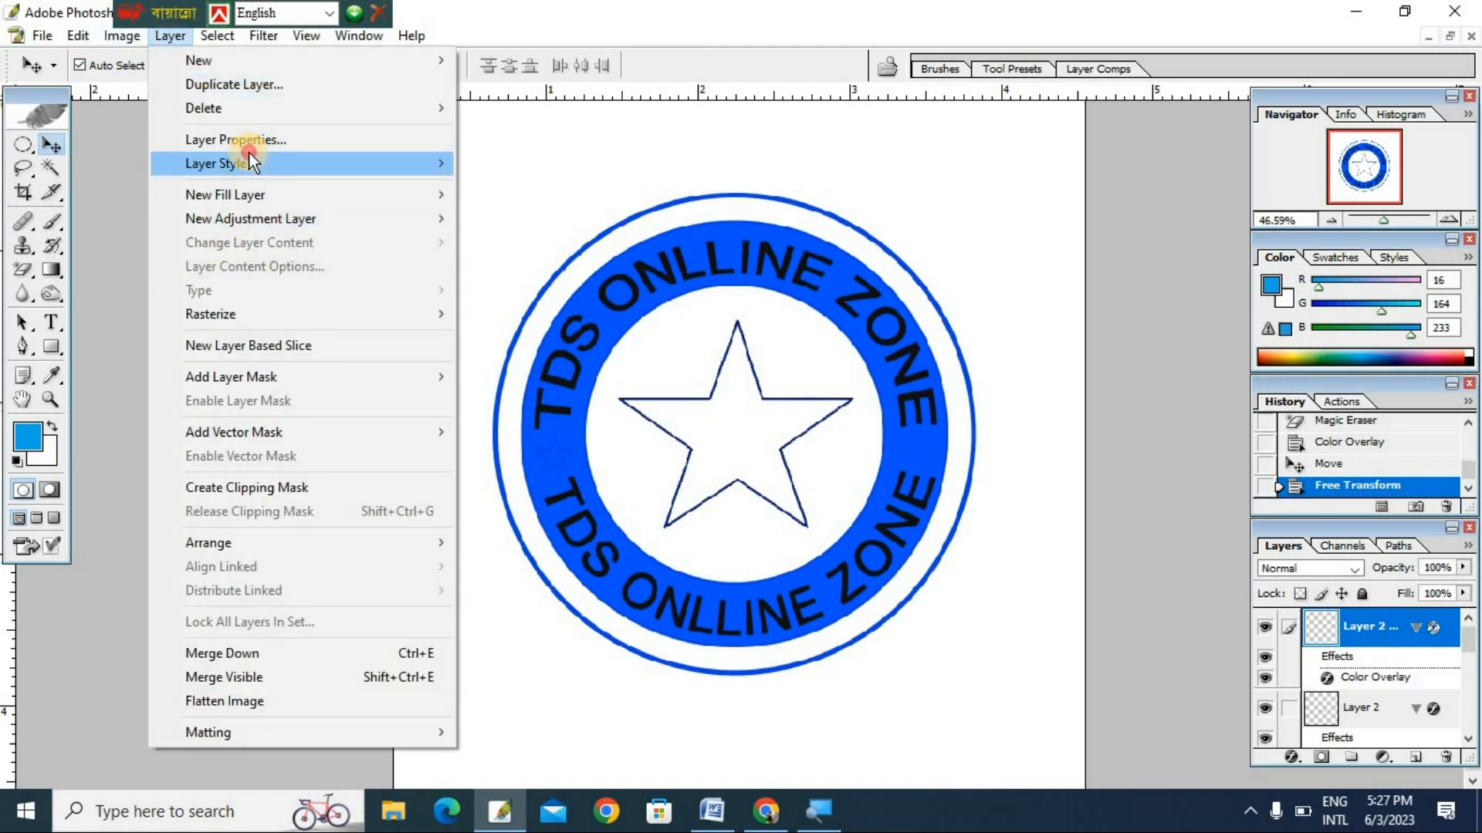
mouse_move(255, 163)
click(539, 338)
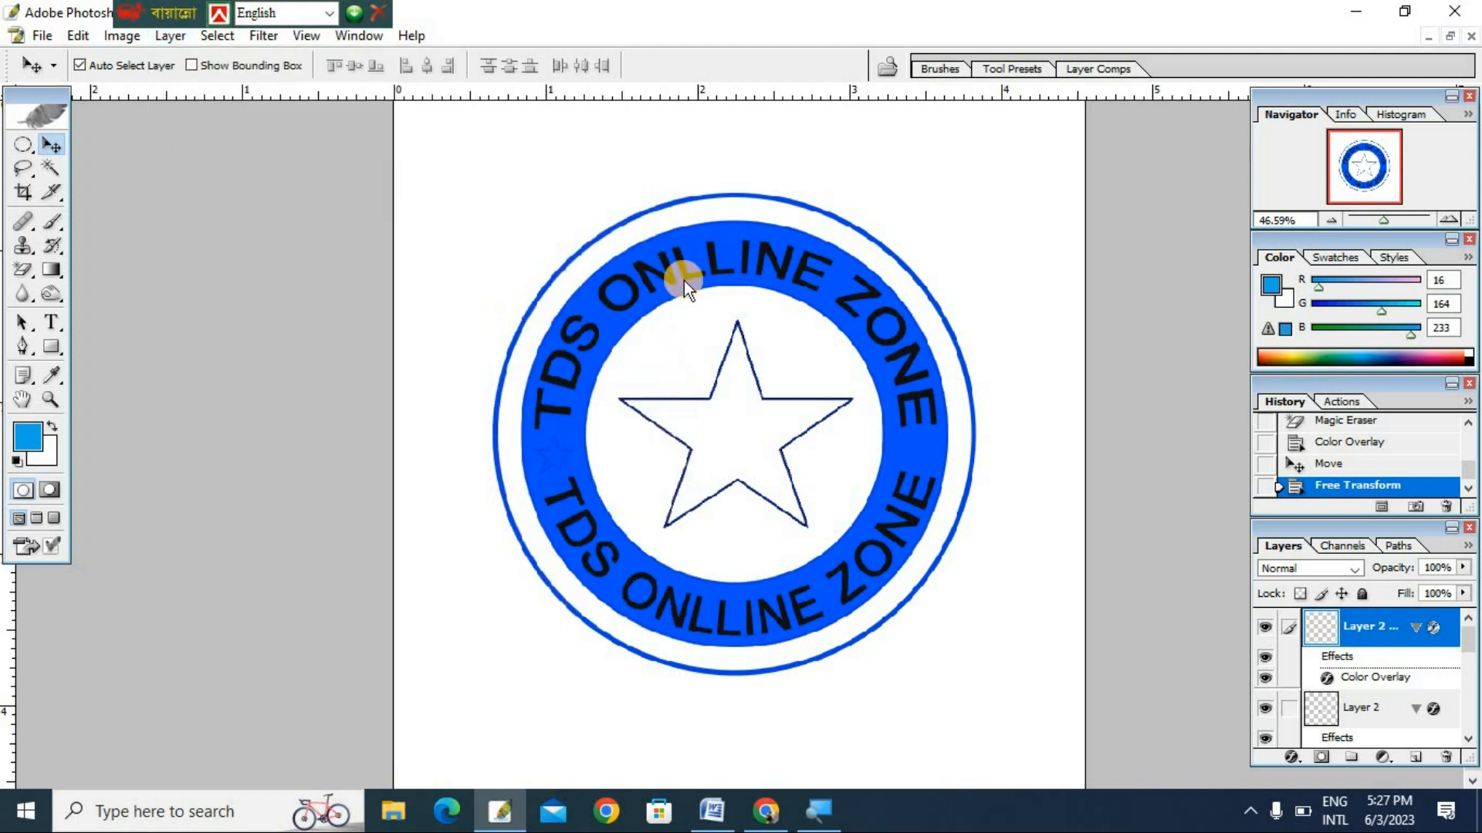
click(1194, 225)
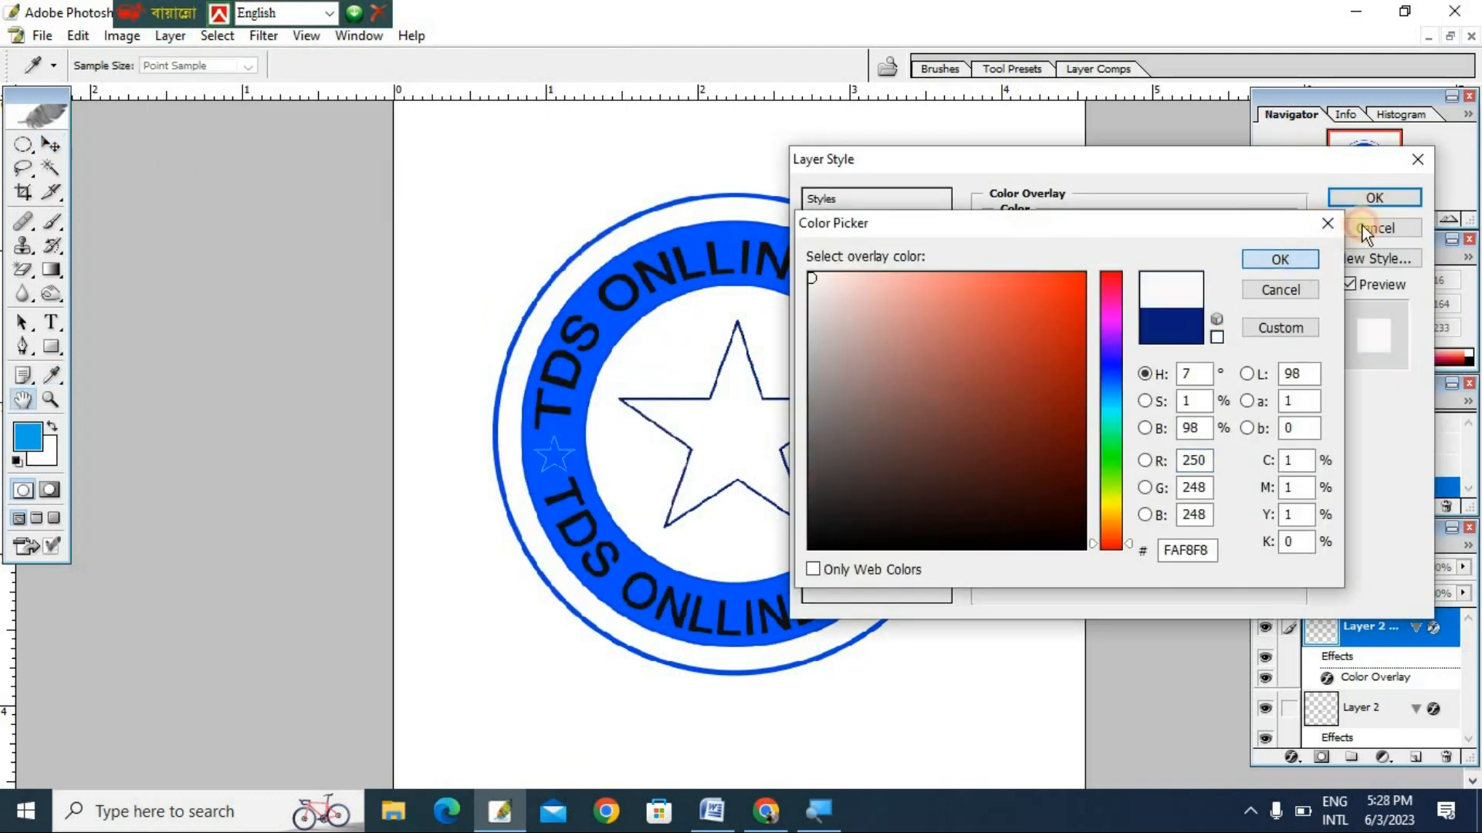
click(1355, 204)
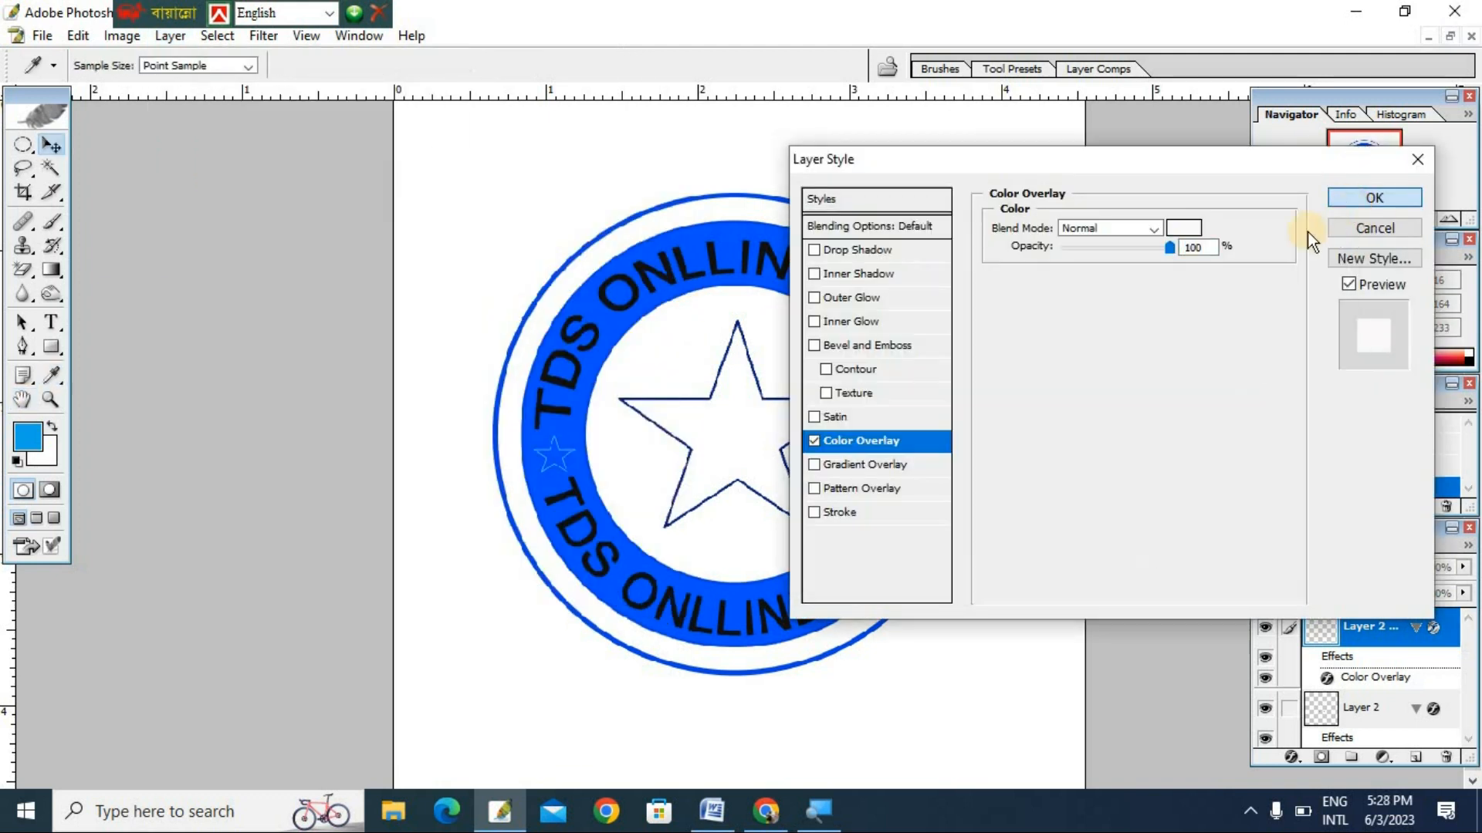
Duplicate the small white star into the ring's right gap between the upper and lower text.
click(556, 450)
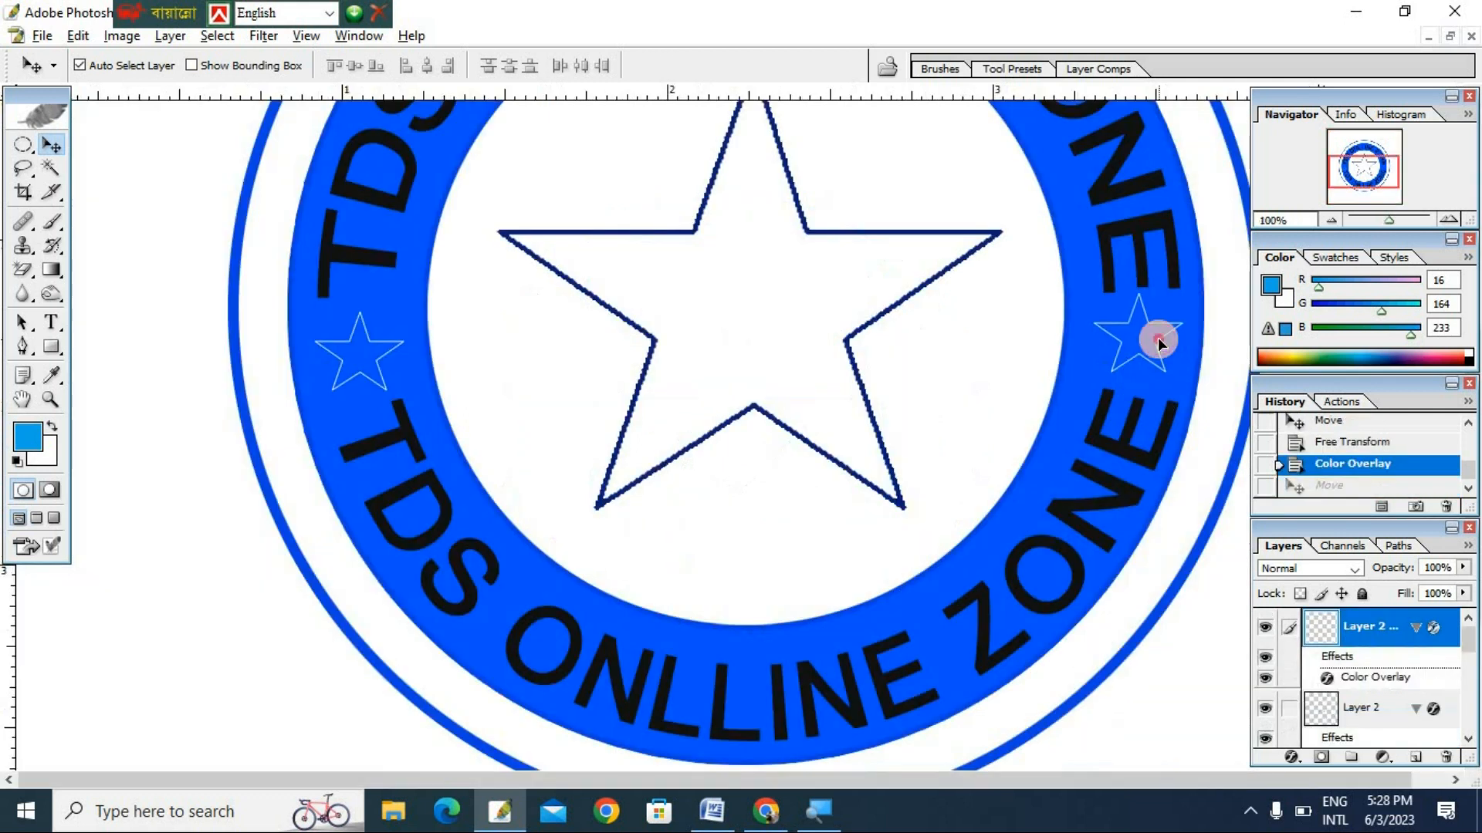
drag(1158, 334, 1165, 358)
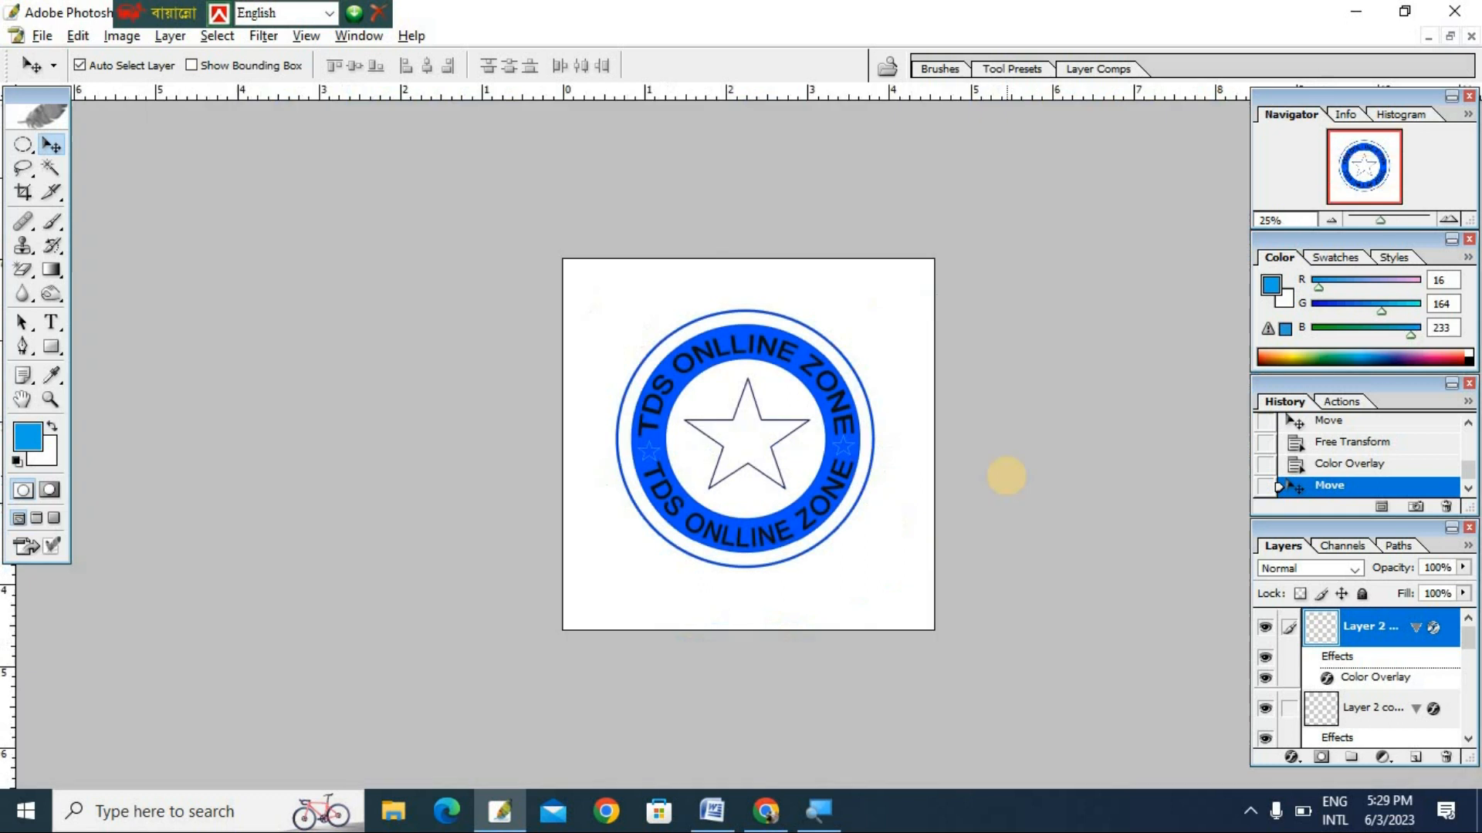
scroll(864, 434, up, 7)
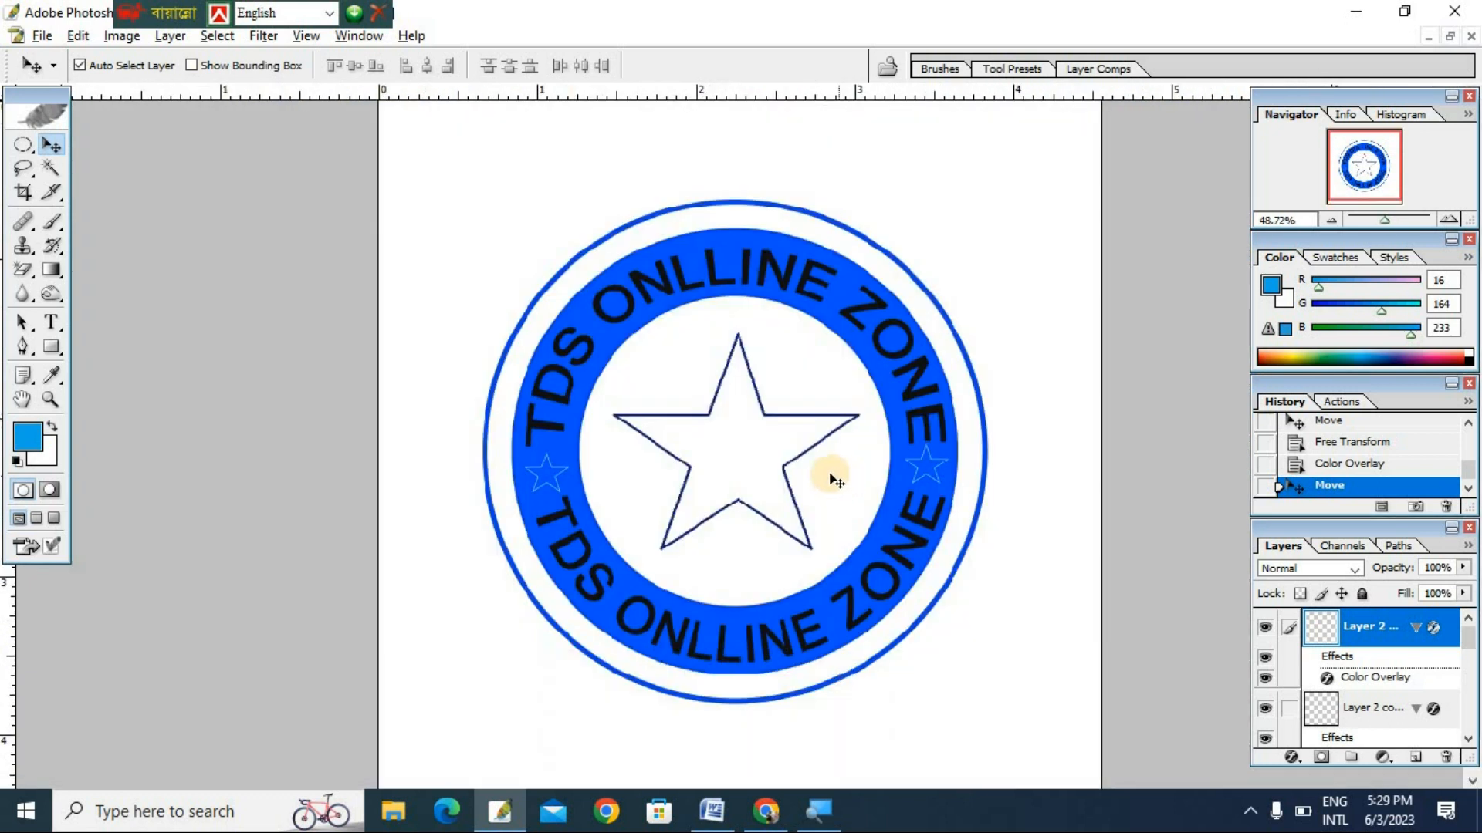
scroll(995, 467, up, 2)
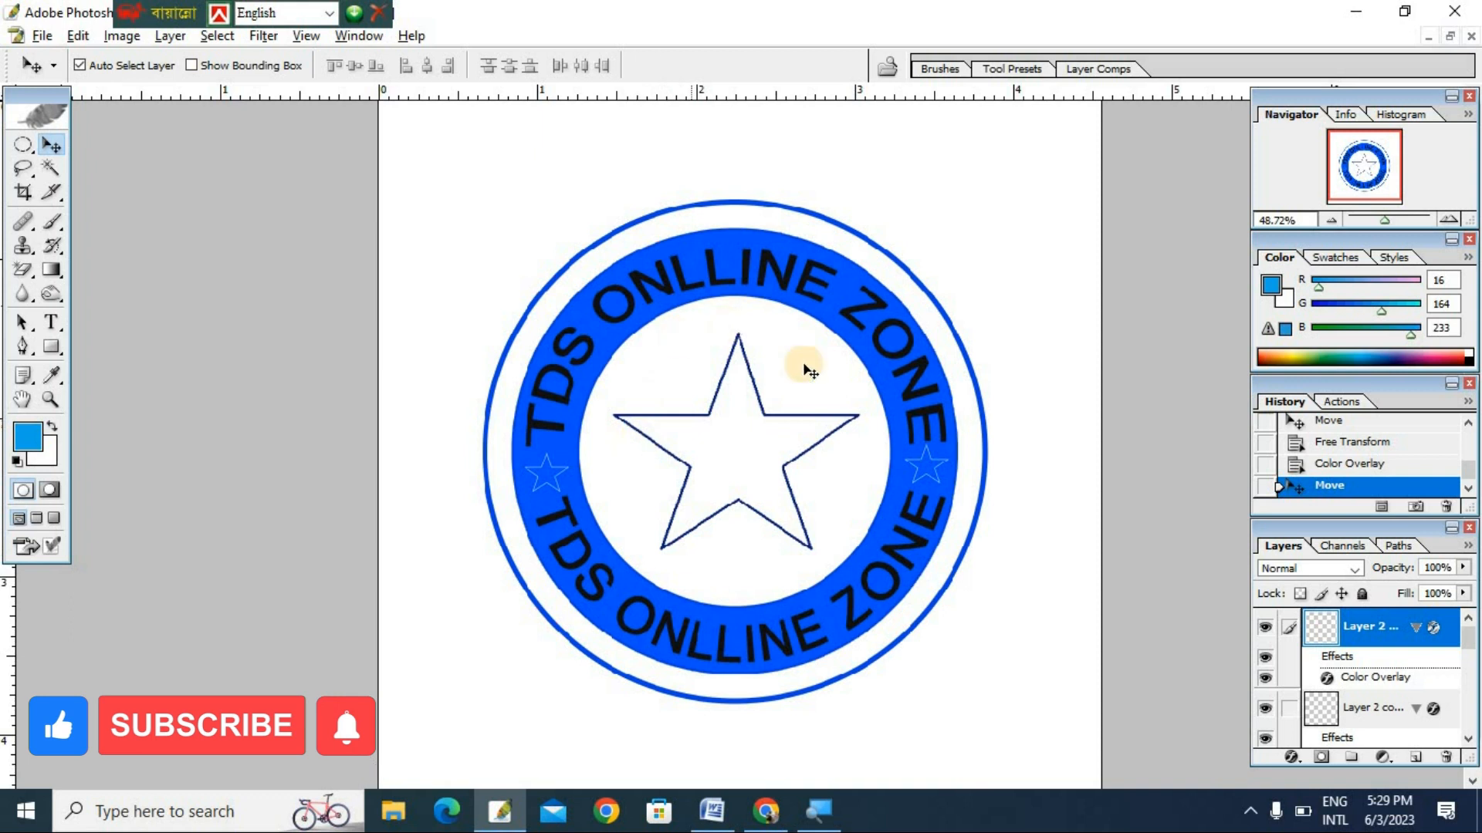
Fill the white inner circle behind the centre star with a green Color Overlay.
click(828, 363)
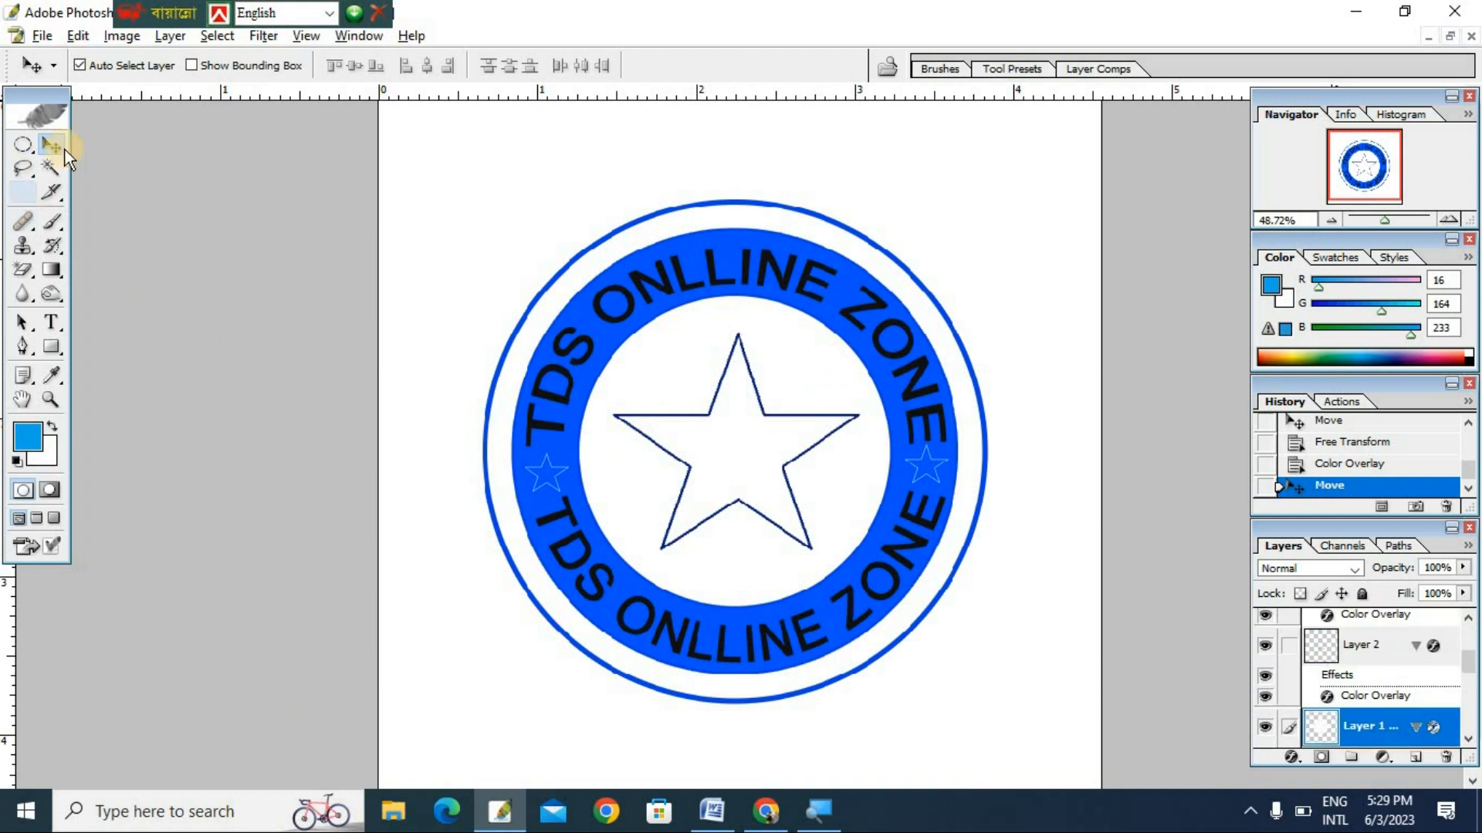
click(158, 38)
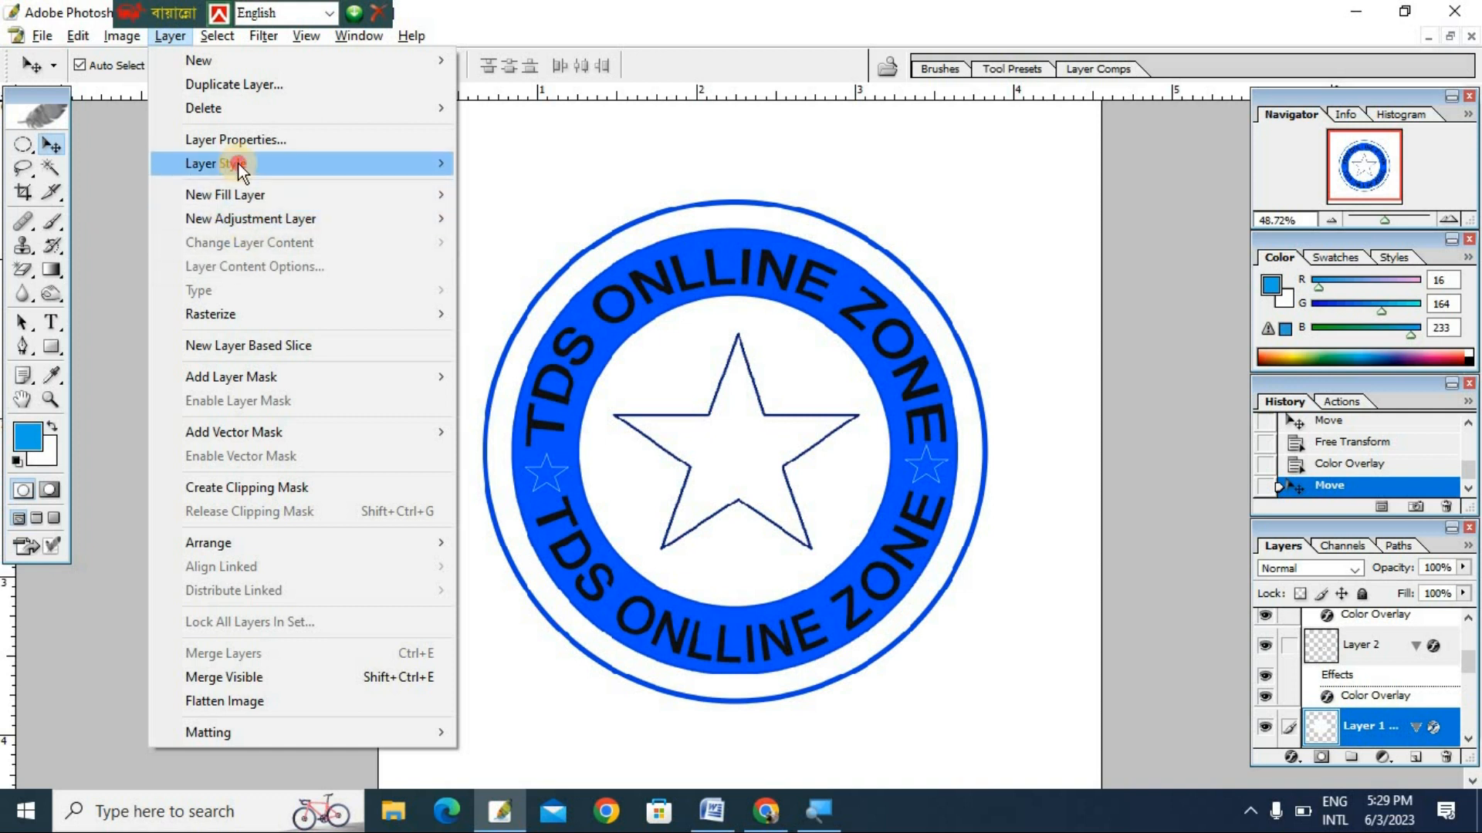
mouse_move(238, 164)
click(535, 337)
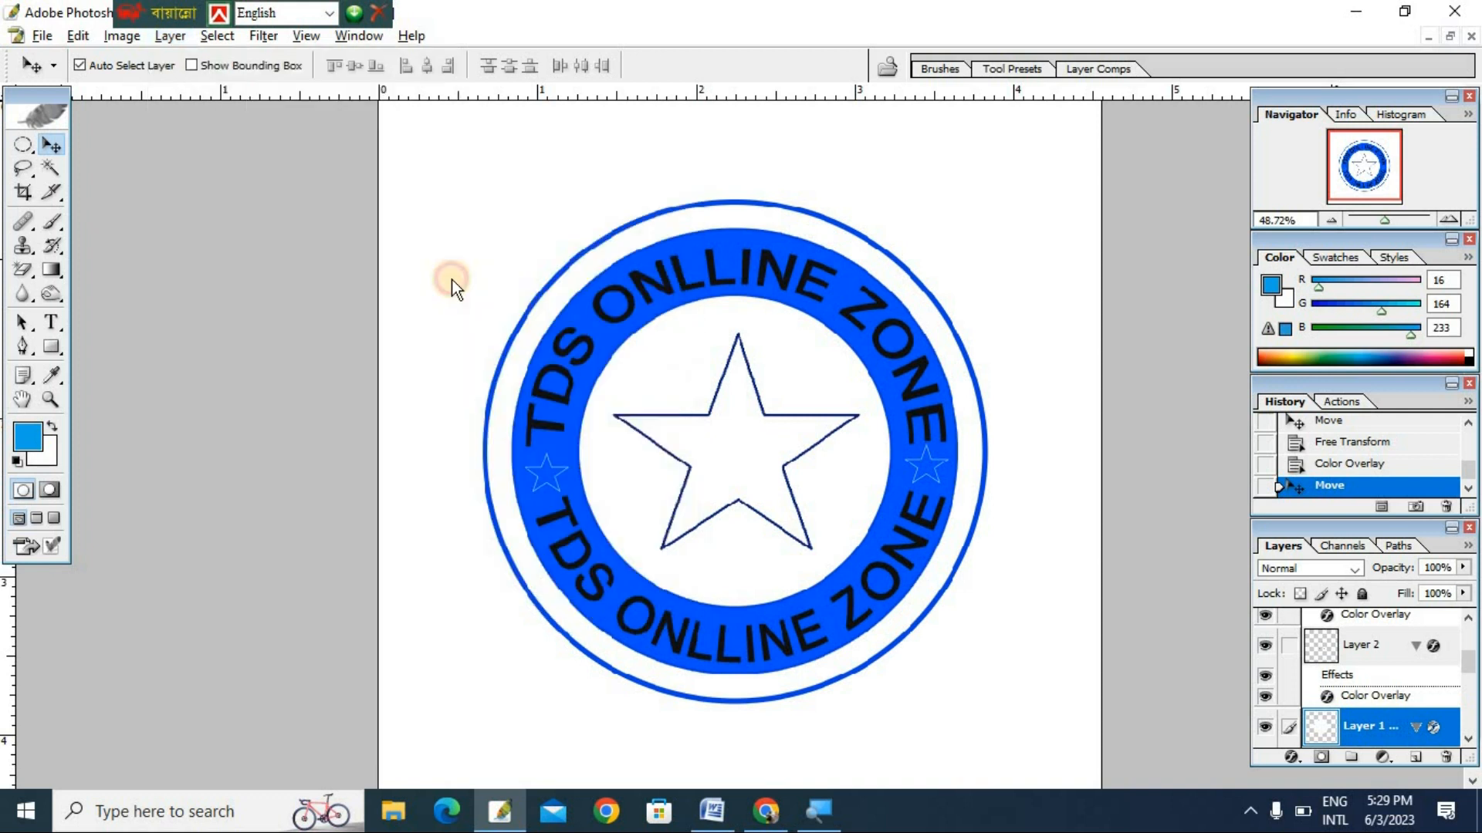
click(1191, 230)
click(901, 294)
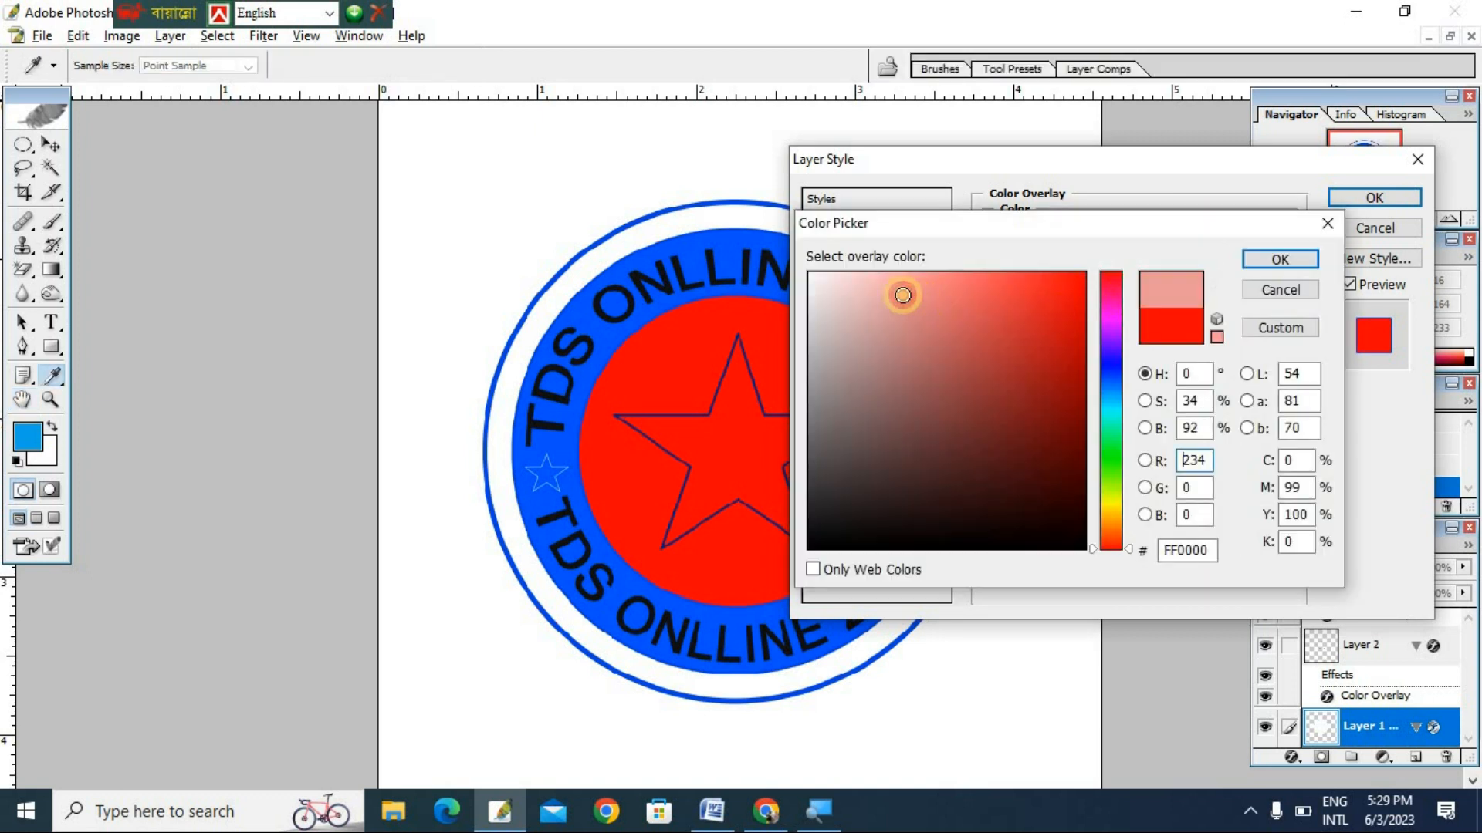
mouse_move(835, 372)
mouse_down()
mouse_move(900, 464)
mouse_move(970, 486)
mouse_up()
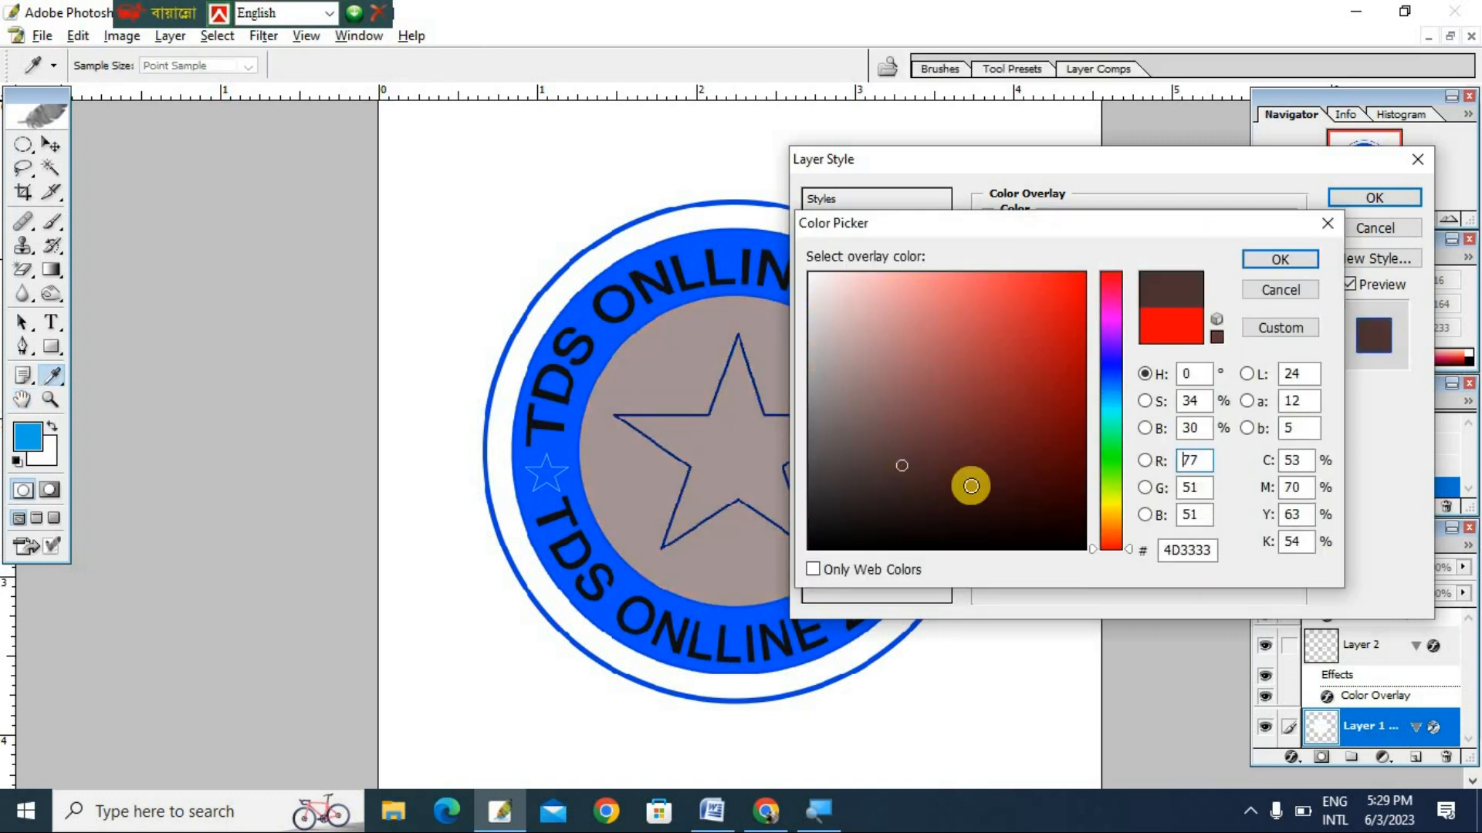
drag(1109, 401, 1109, 319)
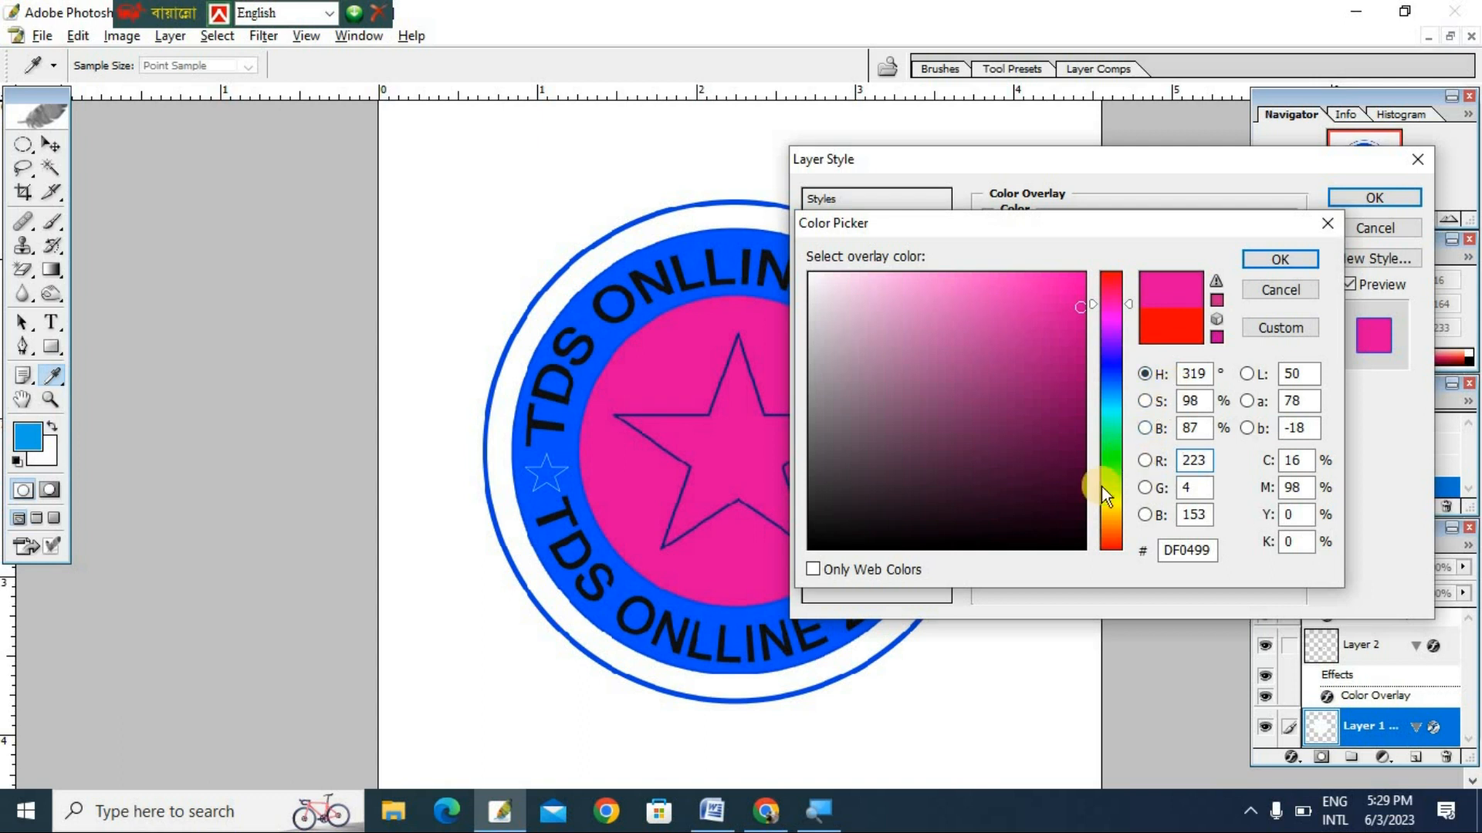
click(1108, 465)
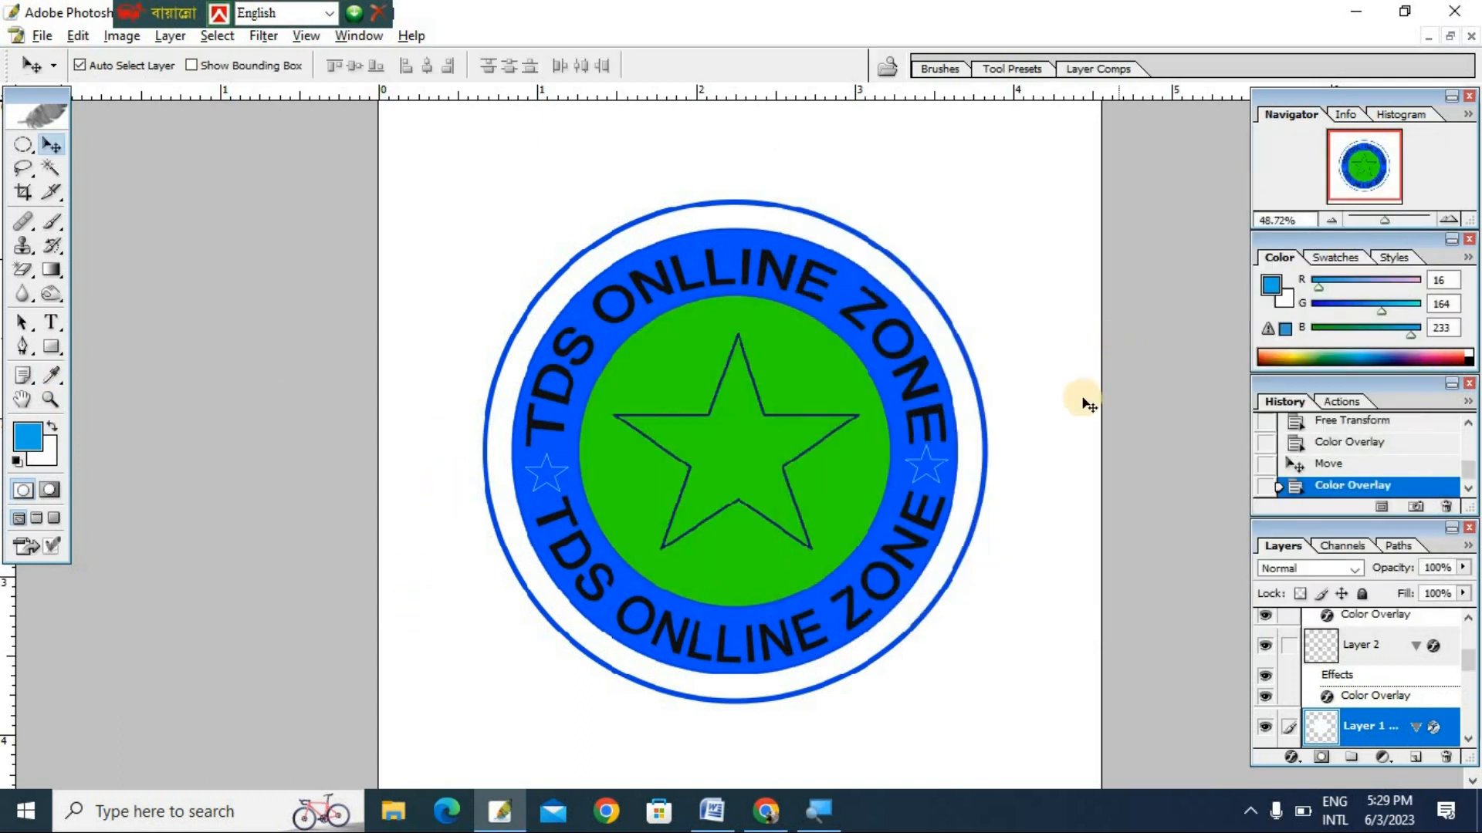
scroll(895, 635, up, 1)
scroll(919, 501, down, 2)
scroll(891, 516, up, 2)
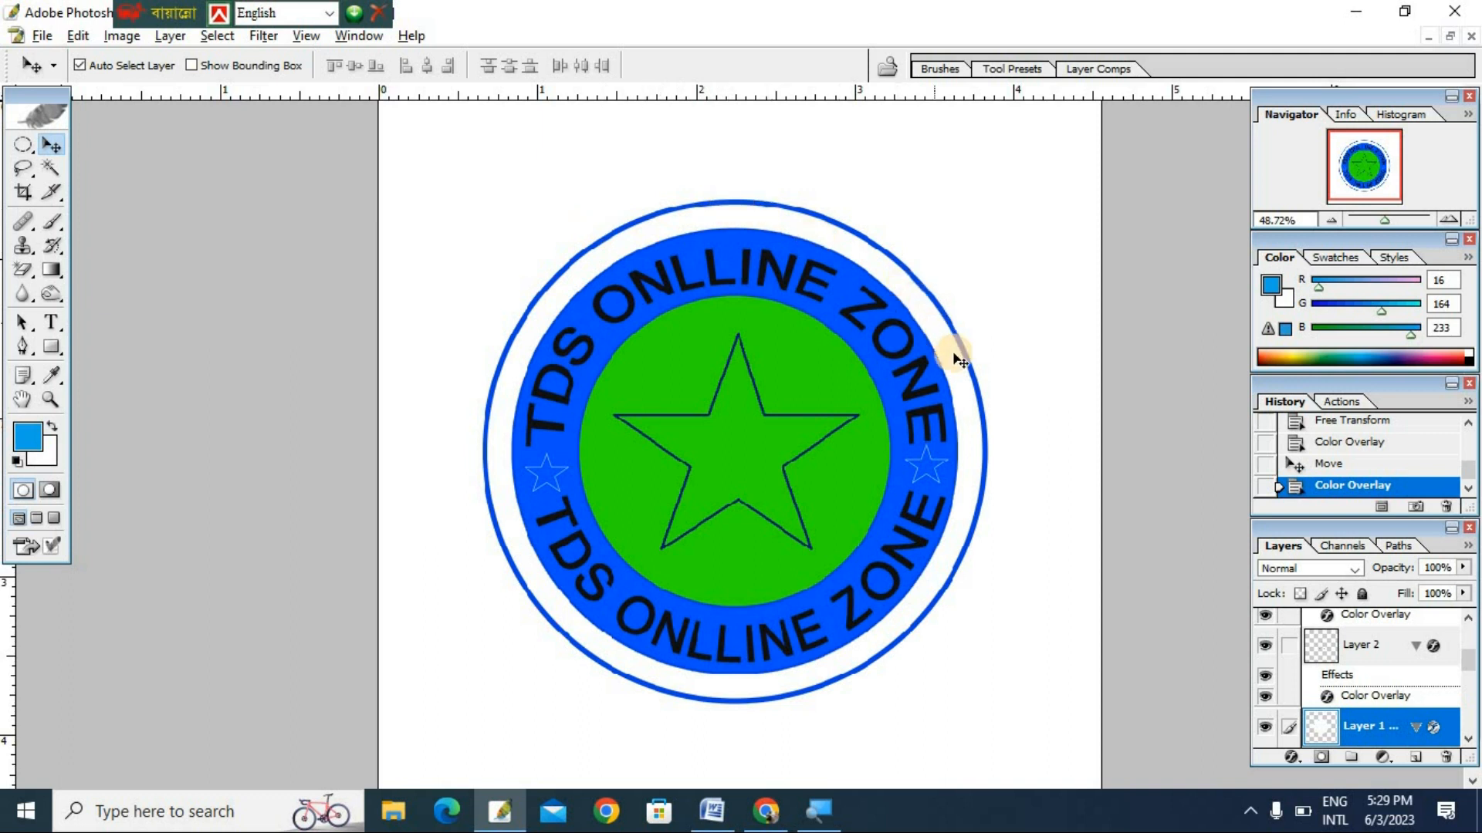
Fill the white outer band around the blue ring with a black Color Overlay on Layer 1.
click(777, 222)
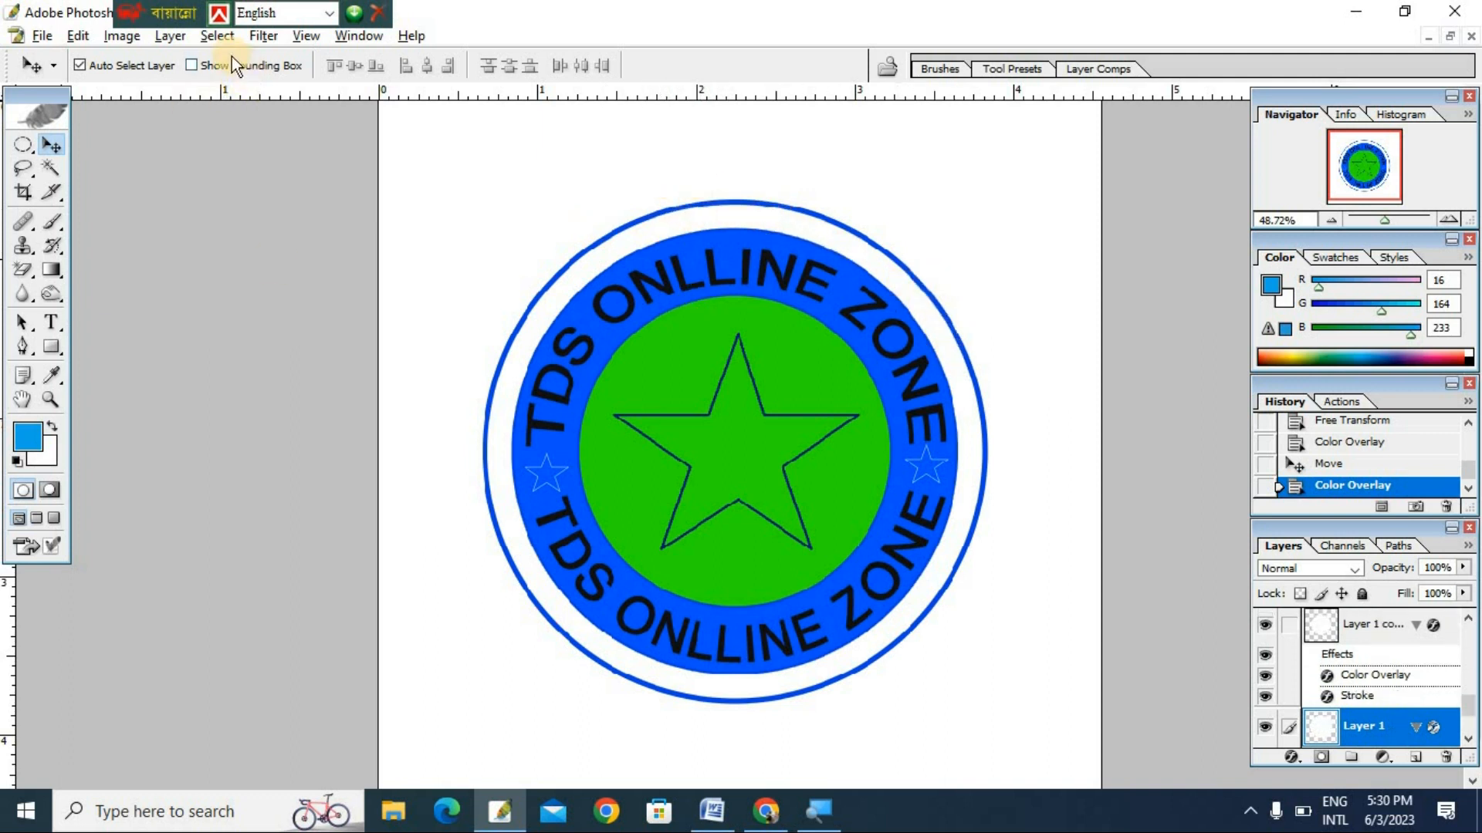
click(169, 35)
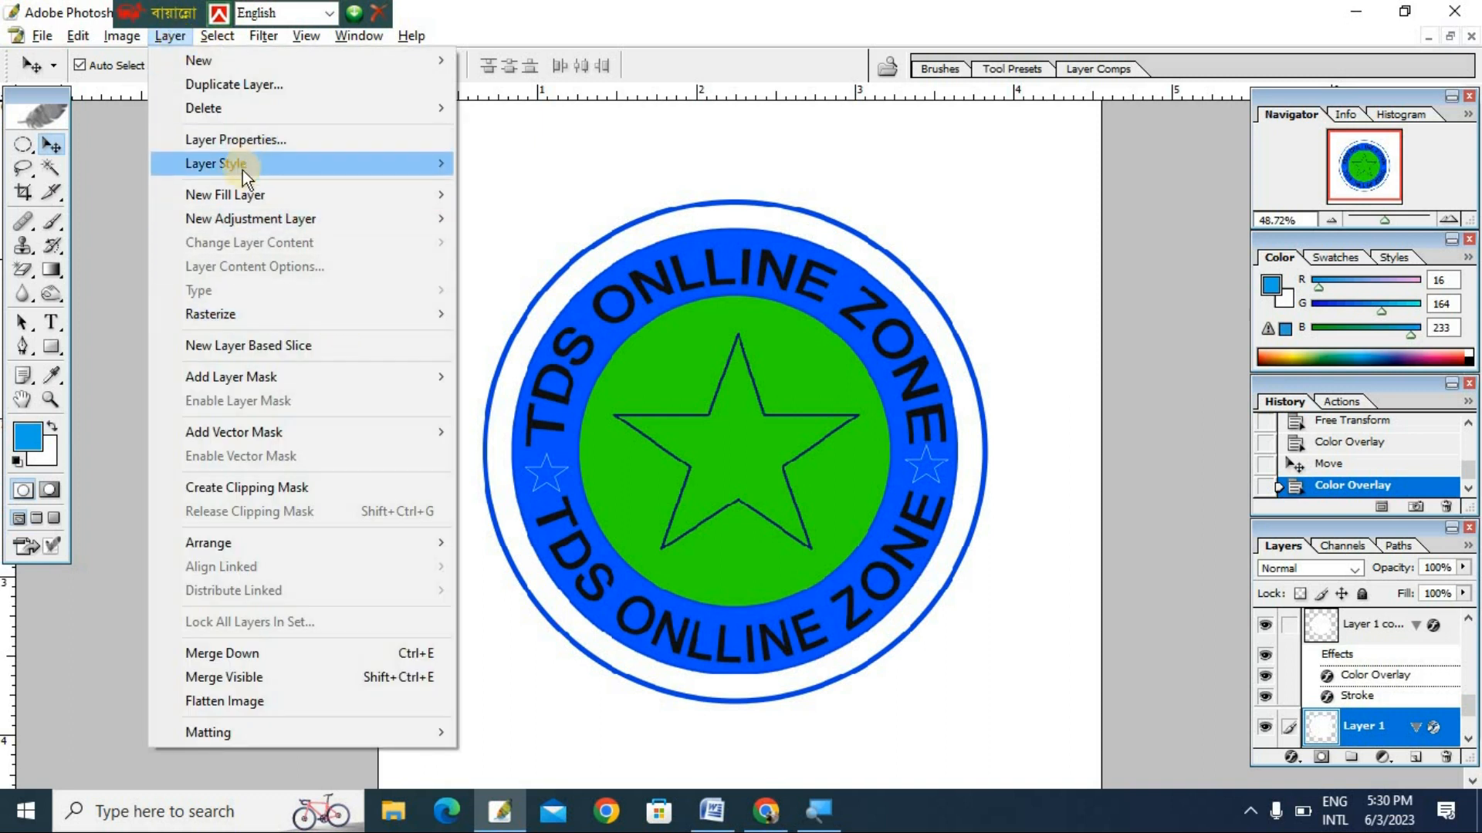
mouse_move(242, 172)
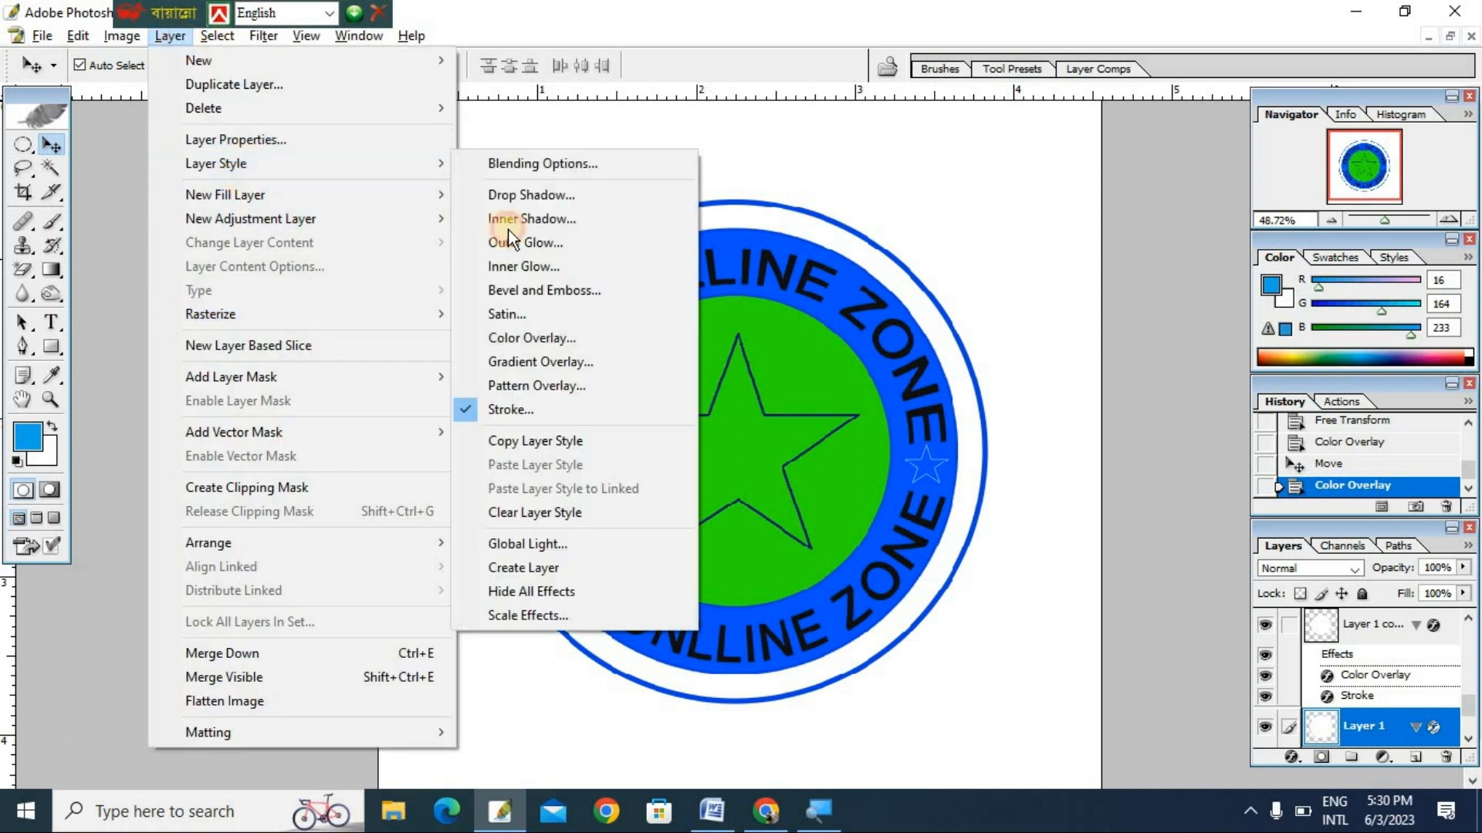
click(537, 337)
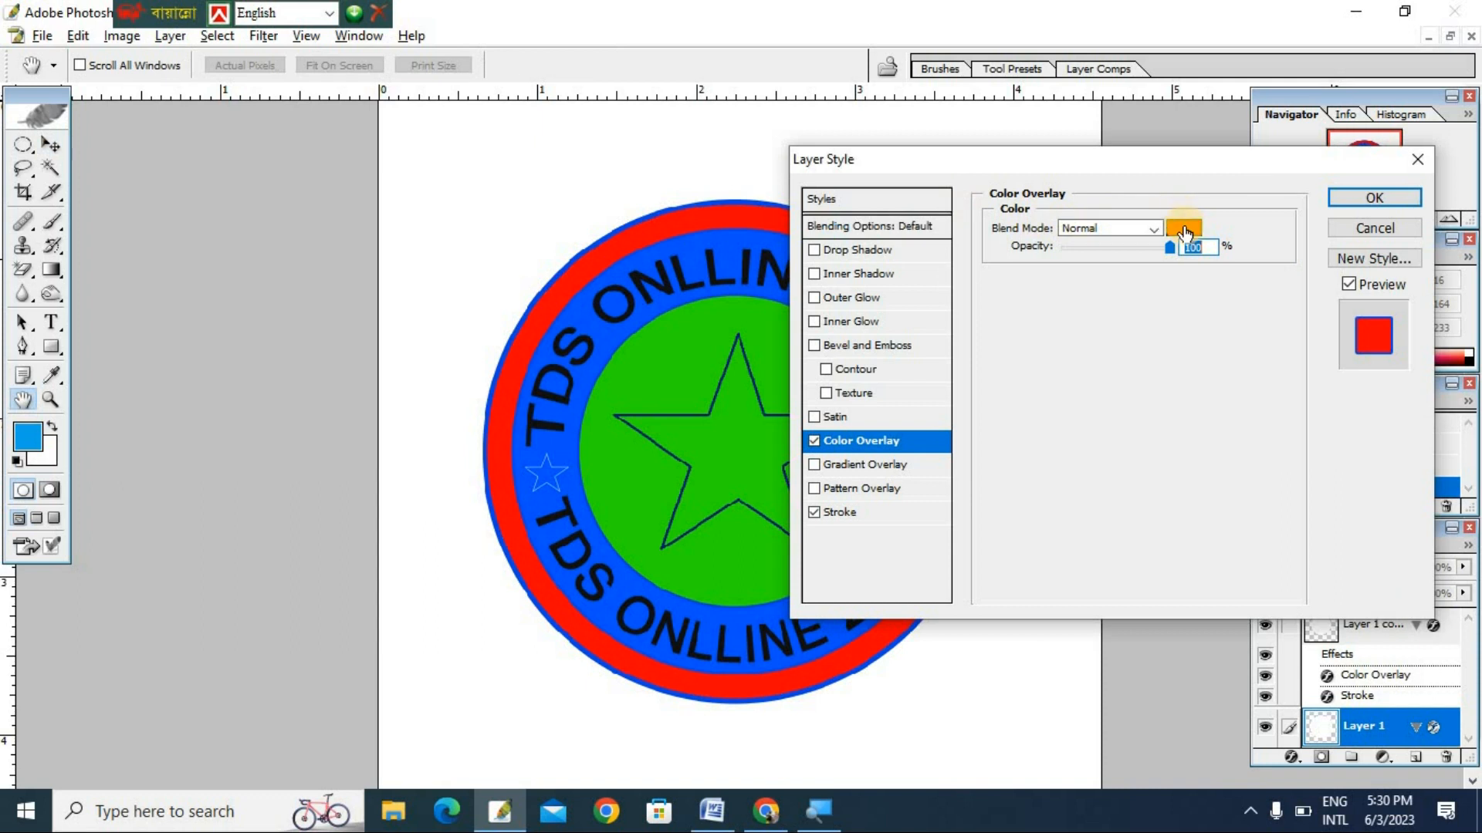
click(1185, 232)
click(1070, 535)
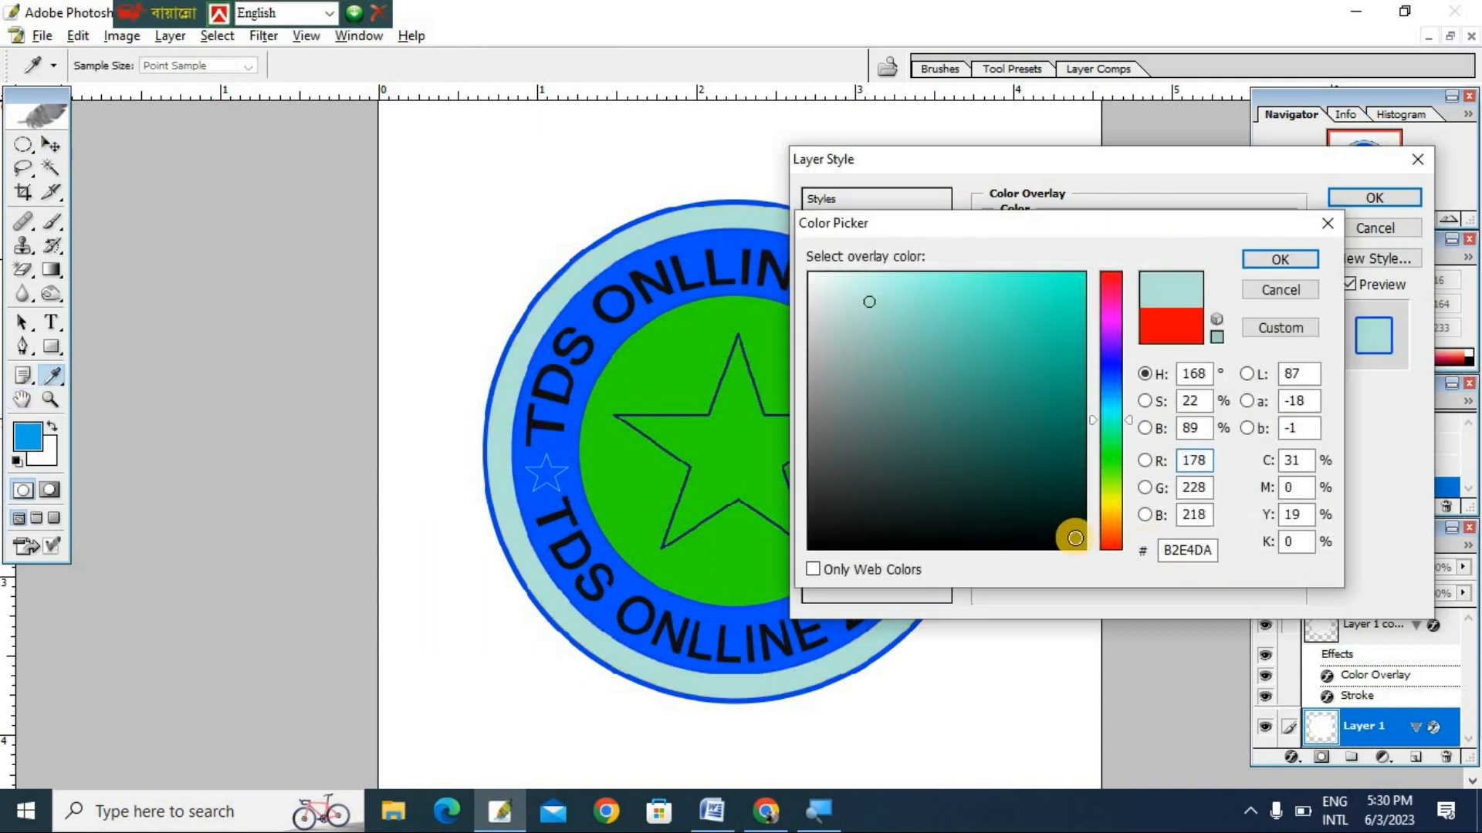
key(Return)
key(Return)
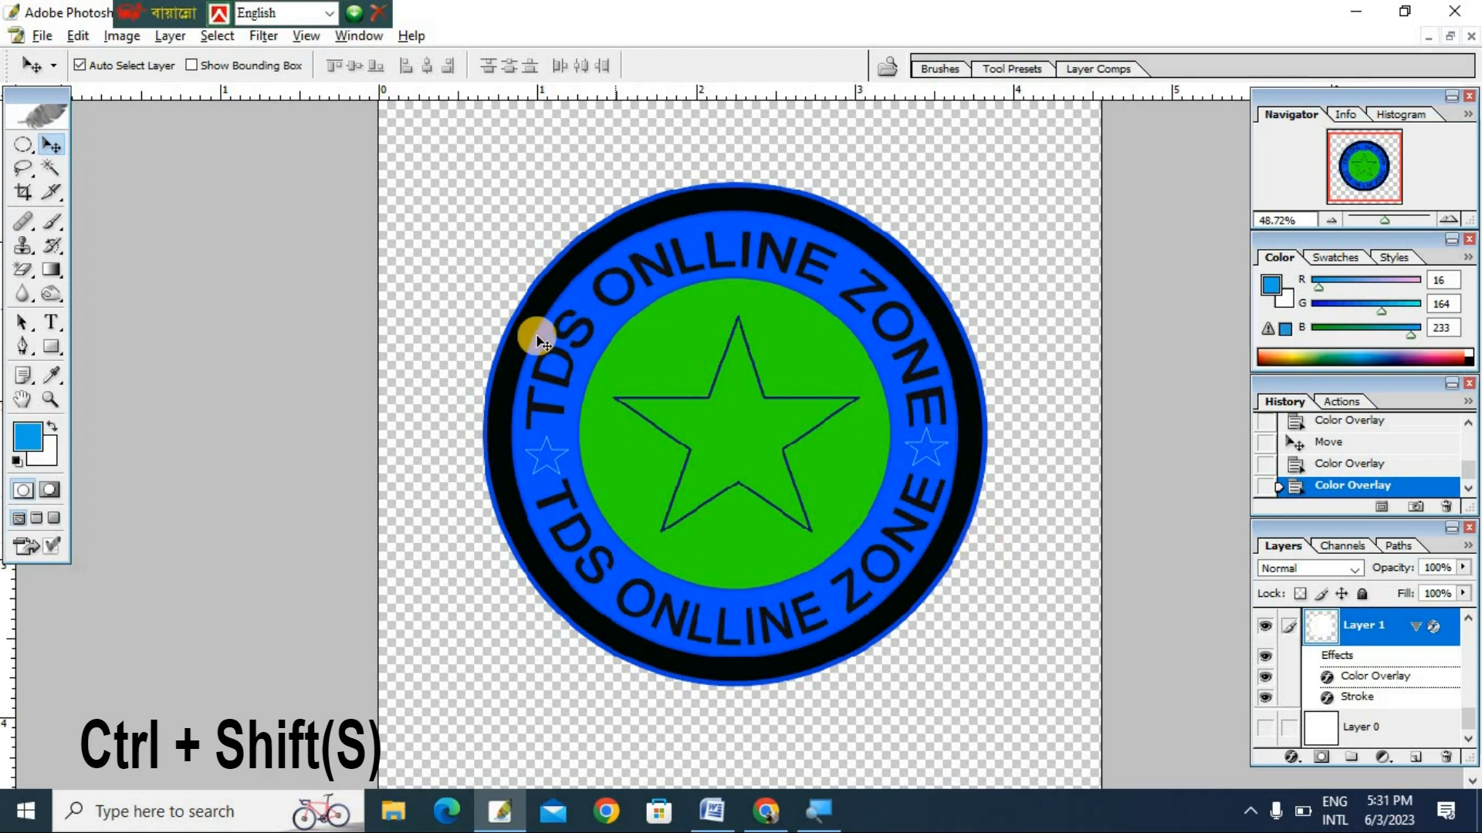
Save a copy of the finished seal to the Desktop in PNG format as Untitled-1.png.
click(49, 30)
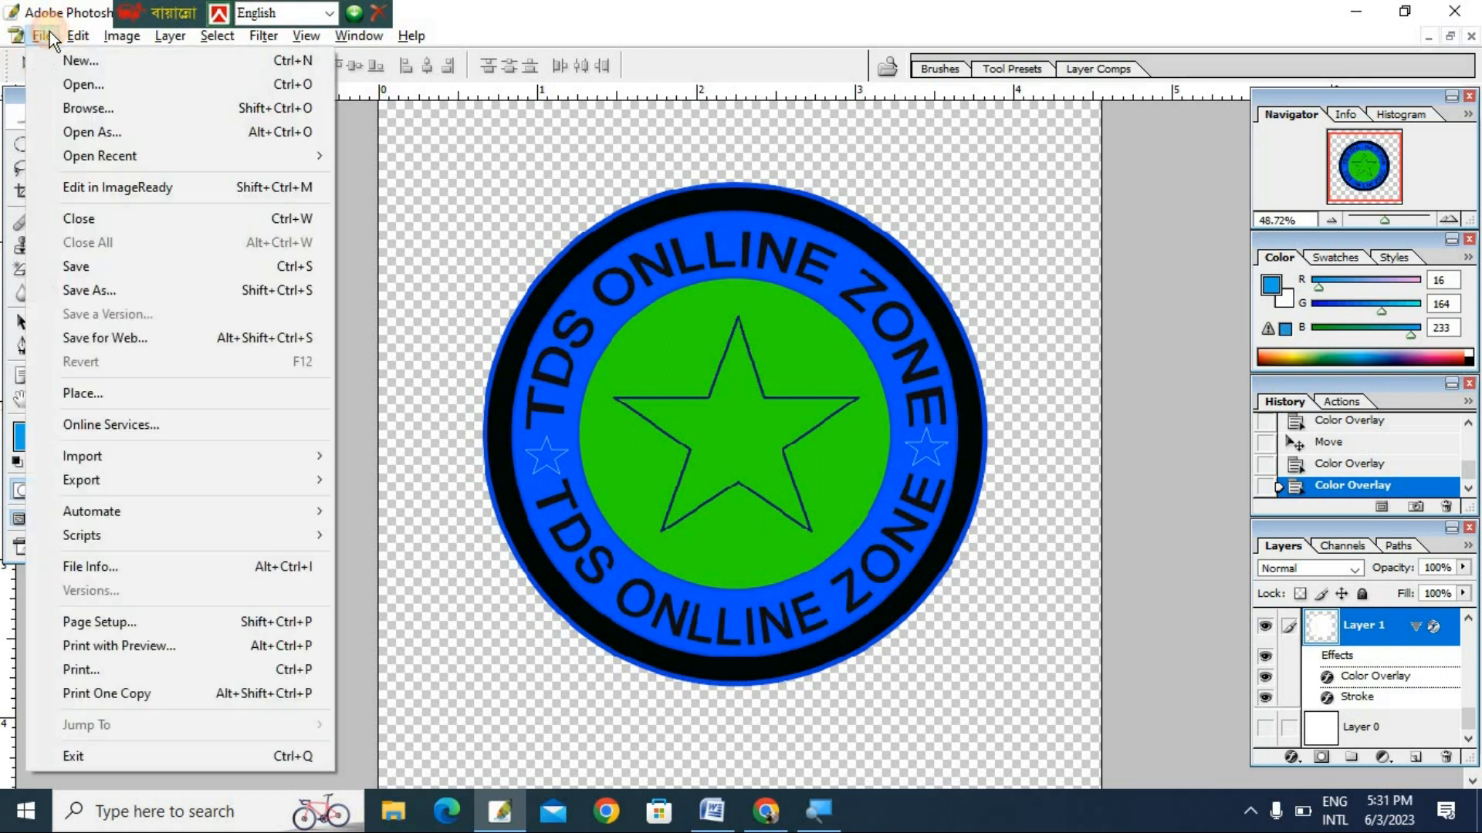
click(119, 293)
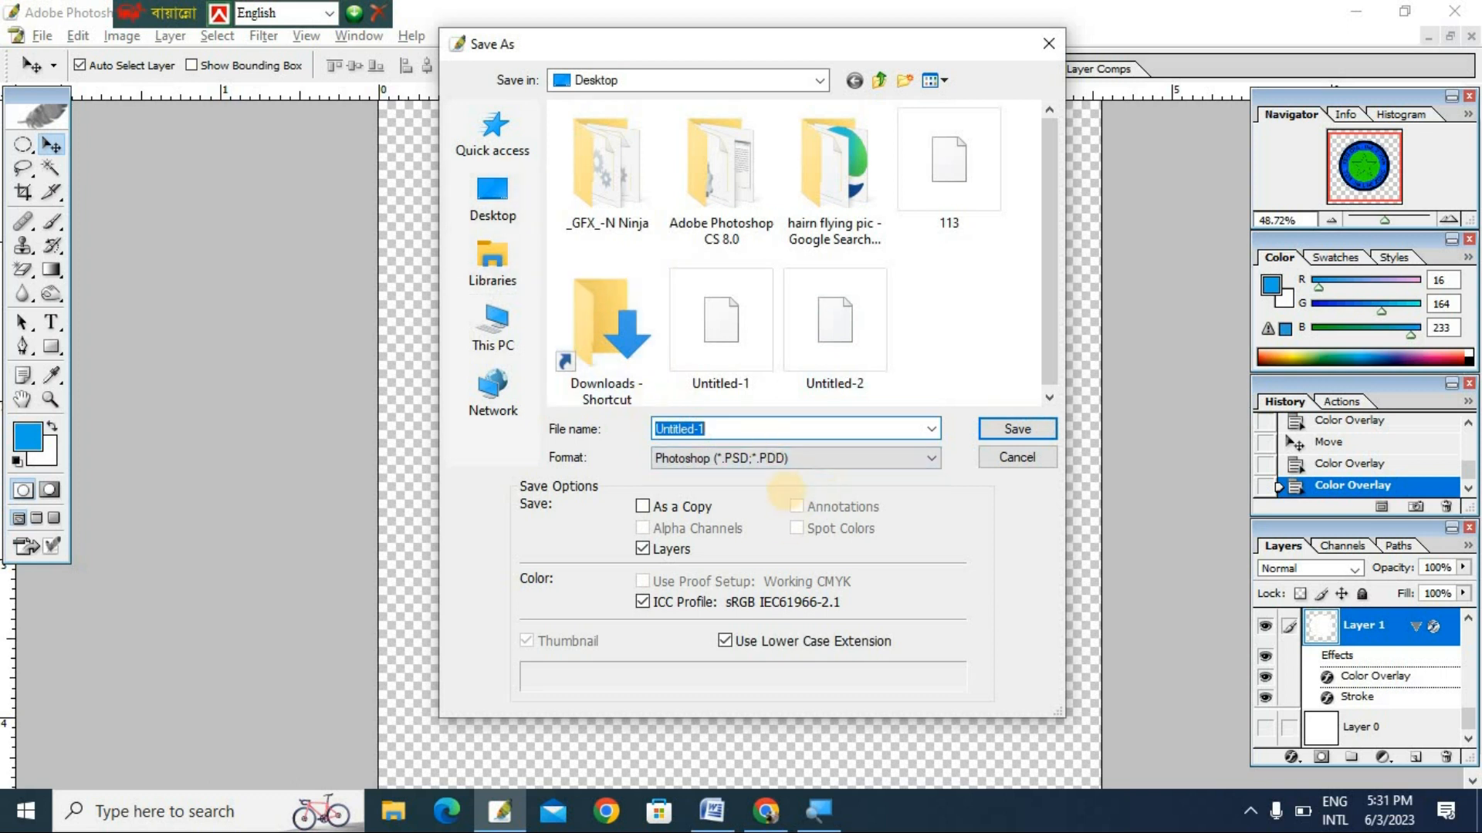
click(768, 458)
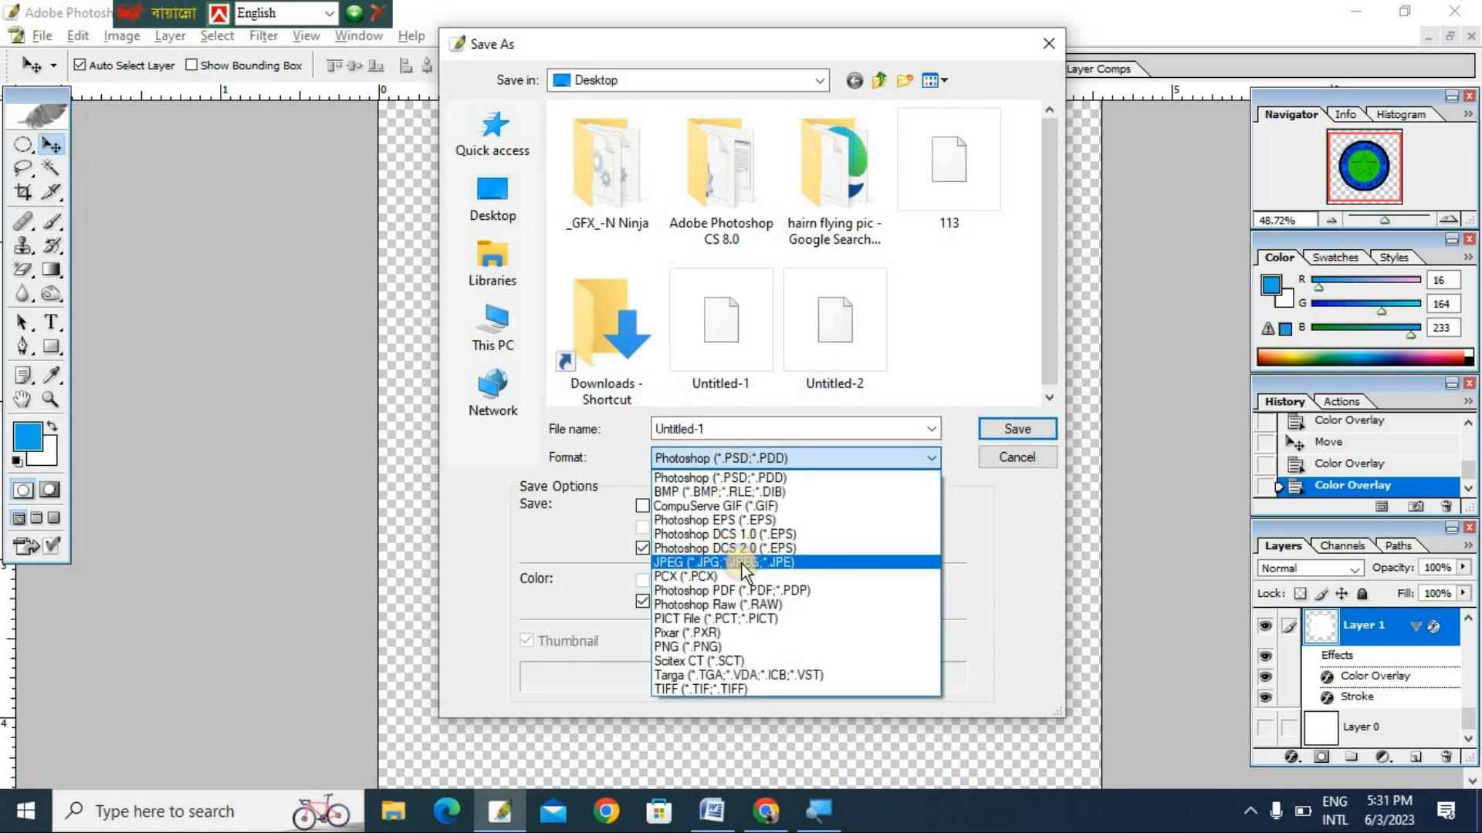
click(743, 647)
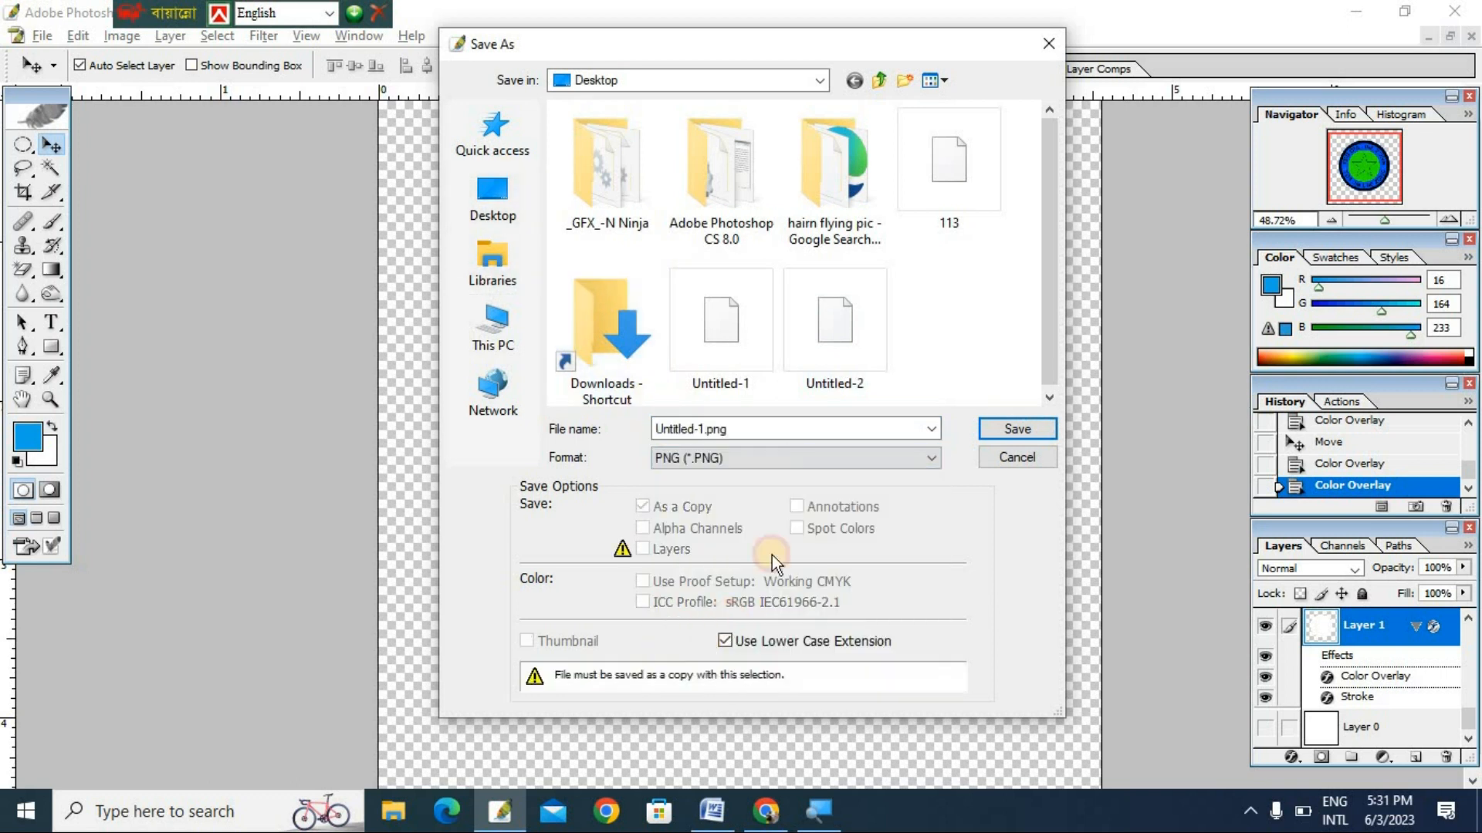
click(1025, 423)
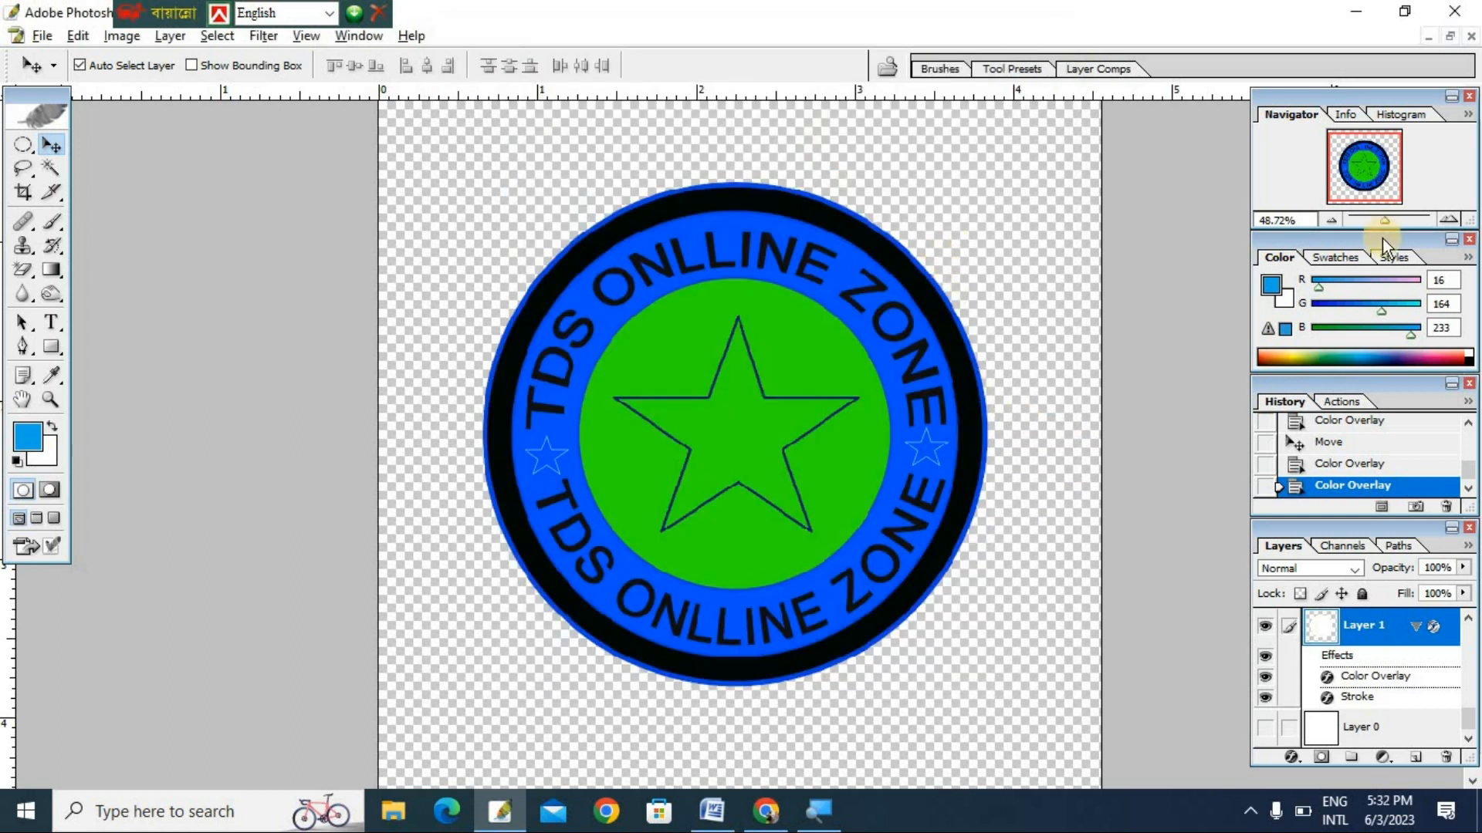
Minimize the Photoshop and Word windows to show the Windows desktop where the PNG was saved.
click(1356, 11)
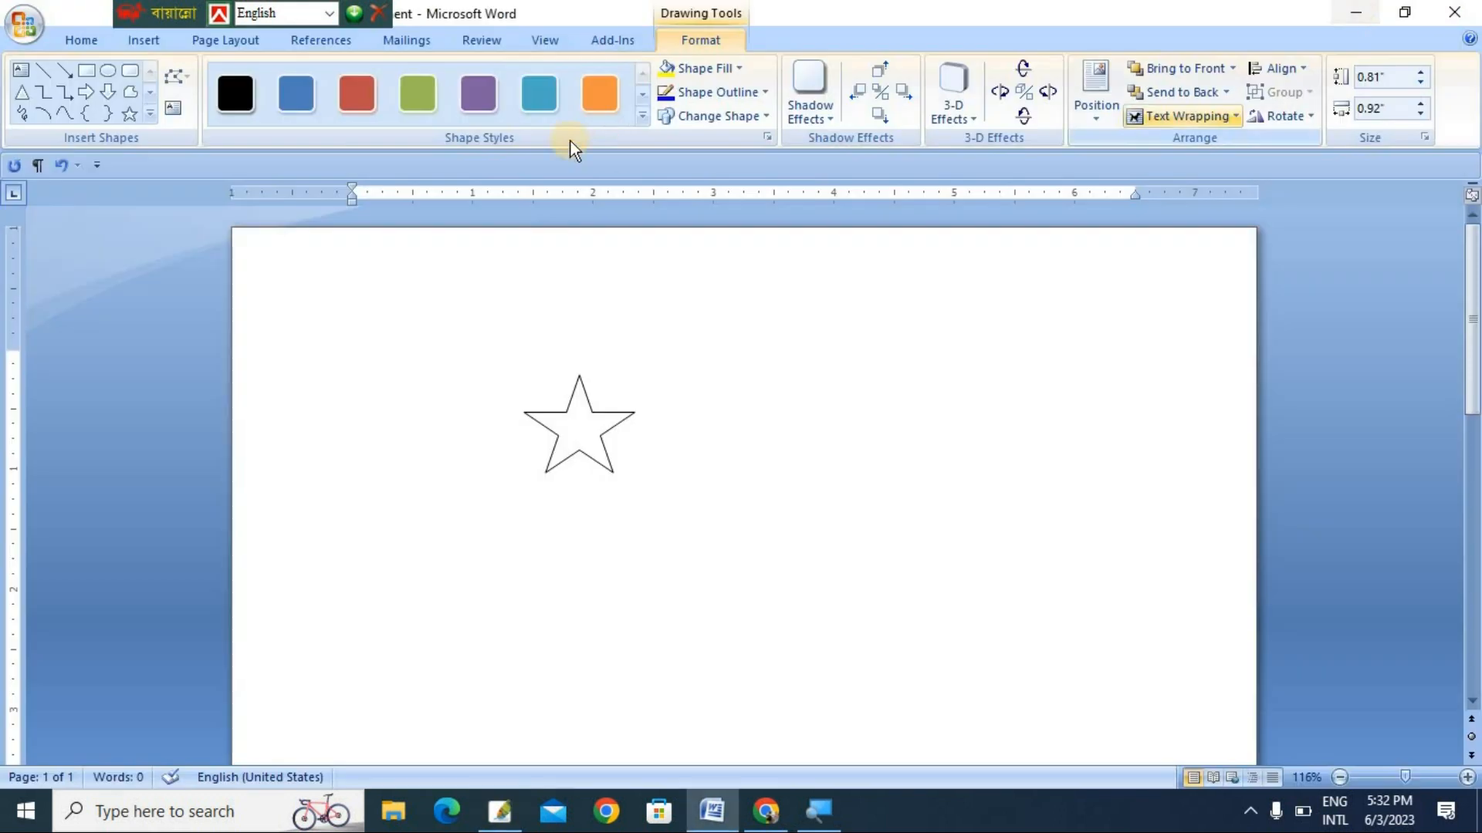
click(1358, 14)
click(1358, 14)
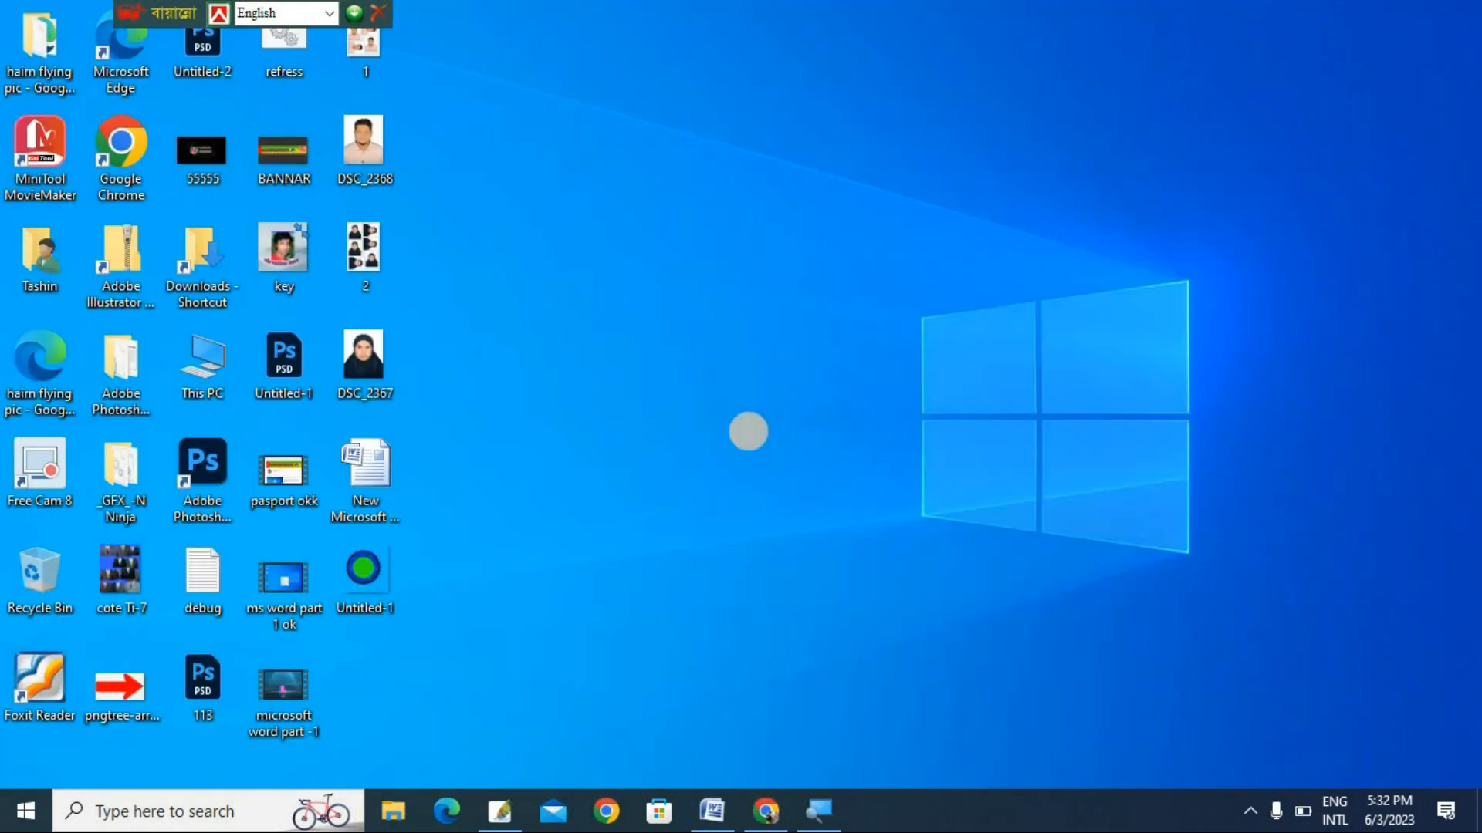